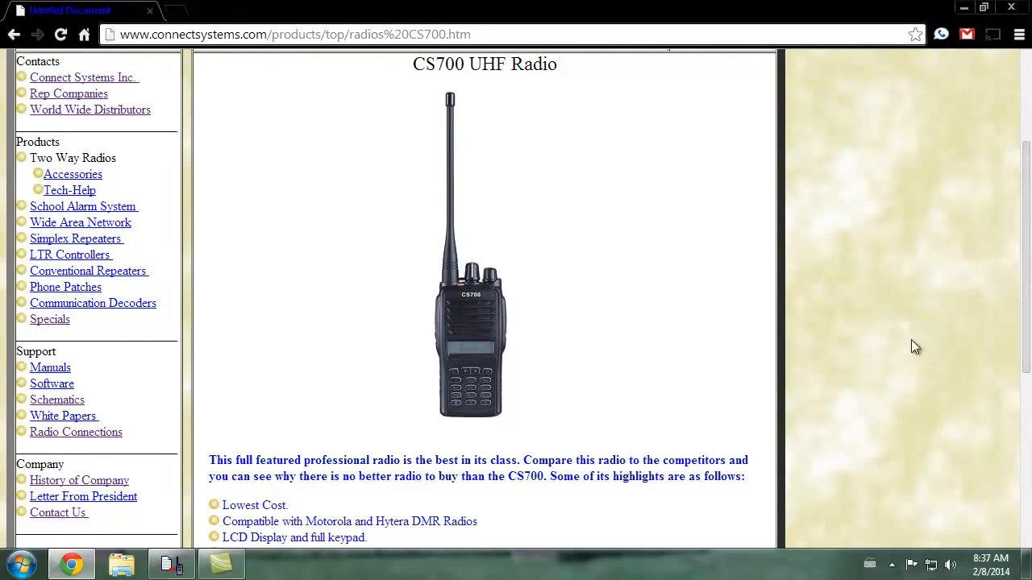
scroll(922, 398, up, 3)
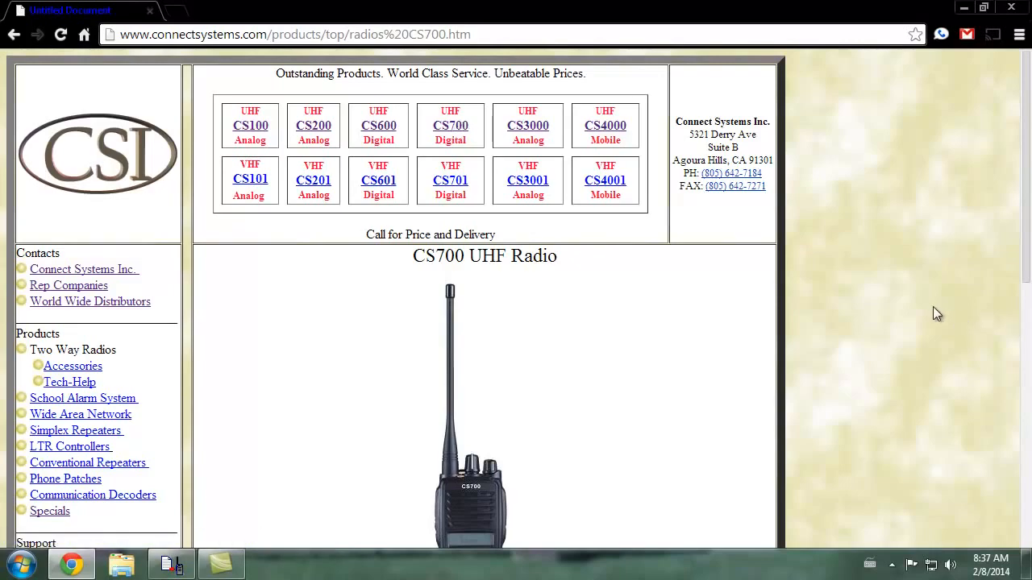
scroll(929, 303, down, 2)
scroll(930, 305, down, 5)
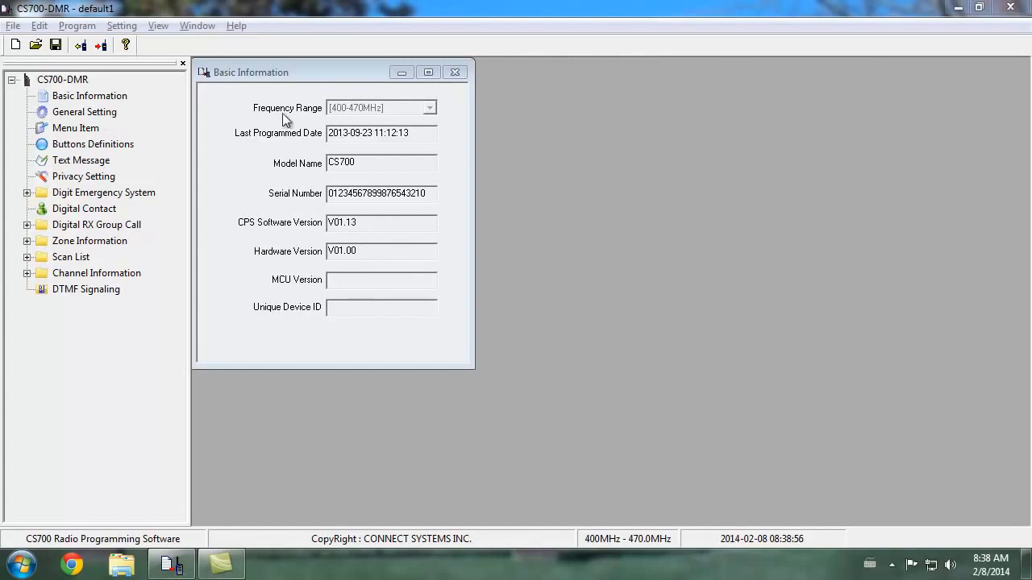
Open the General Setting window and close the Basic Information window
click(85, 111)
drag(345, 72, 505, 70)
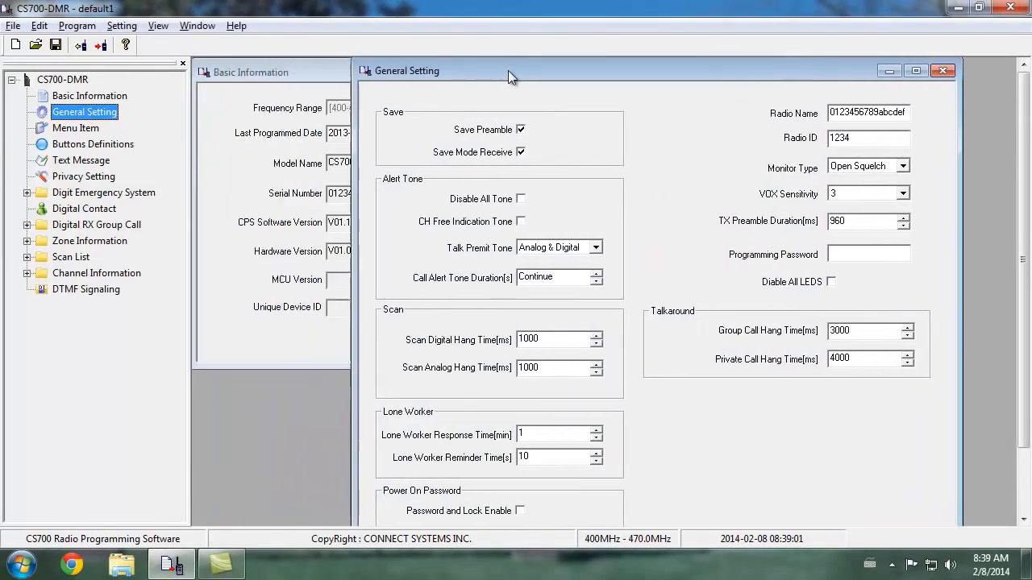
click(304, 73)
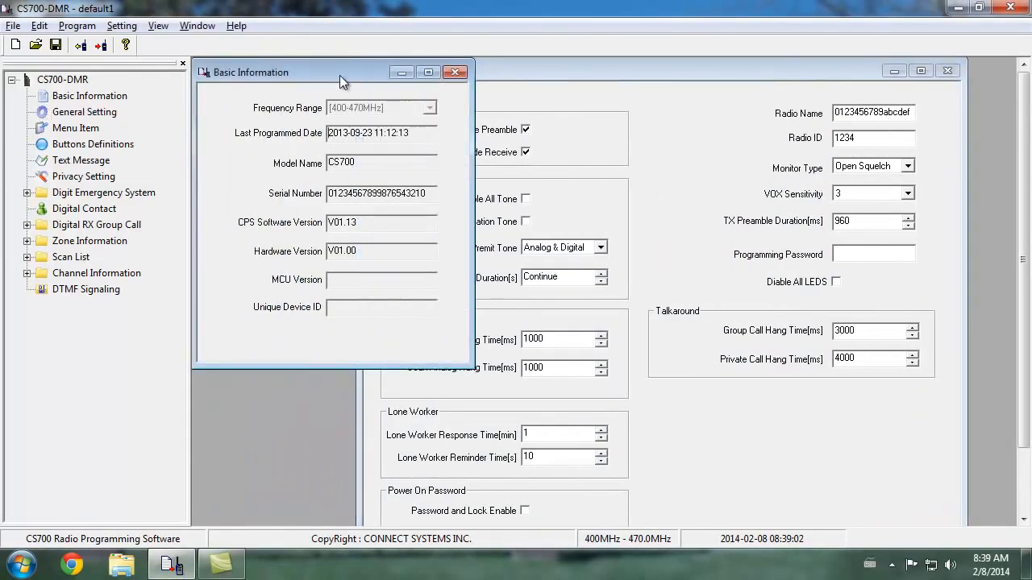
click(456, 73)
drag(472, 68, 318, 71)
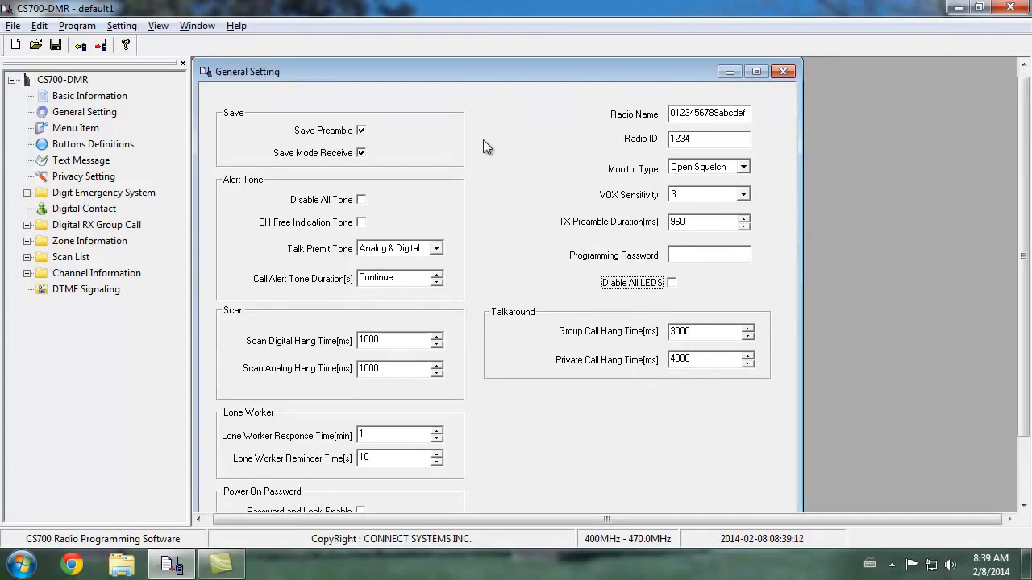
Set the Radio ID in the general settings to 9999
click(714, 138)
drag(714, 138, 650, 144)
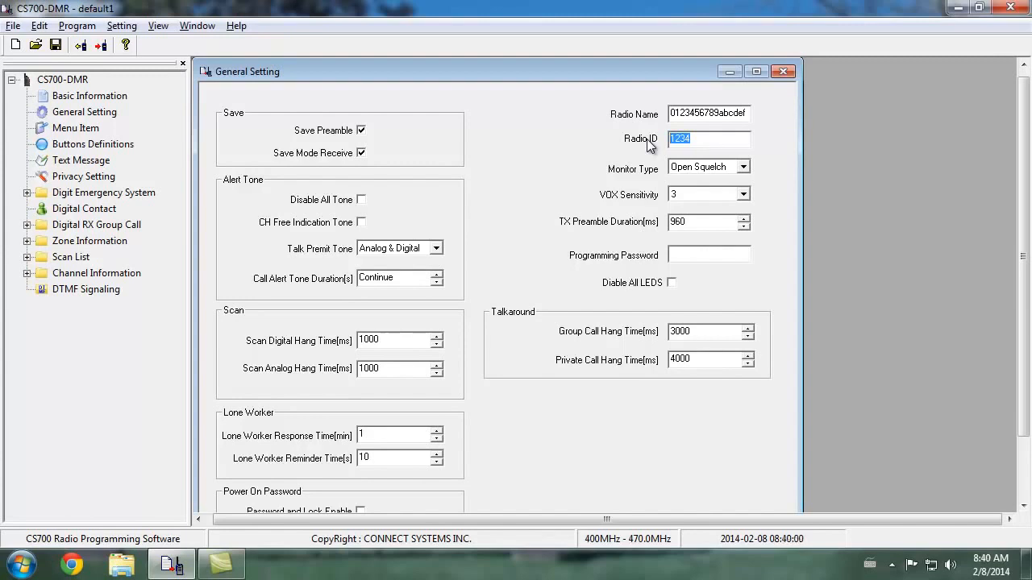
text(9999)
Replace the Radio Name with the operator's call sign and first name
key(shift+Tab)
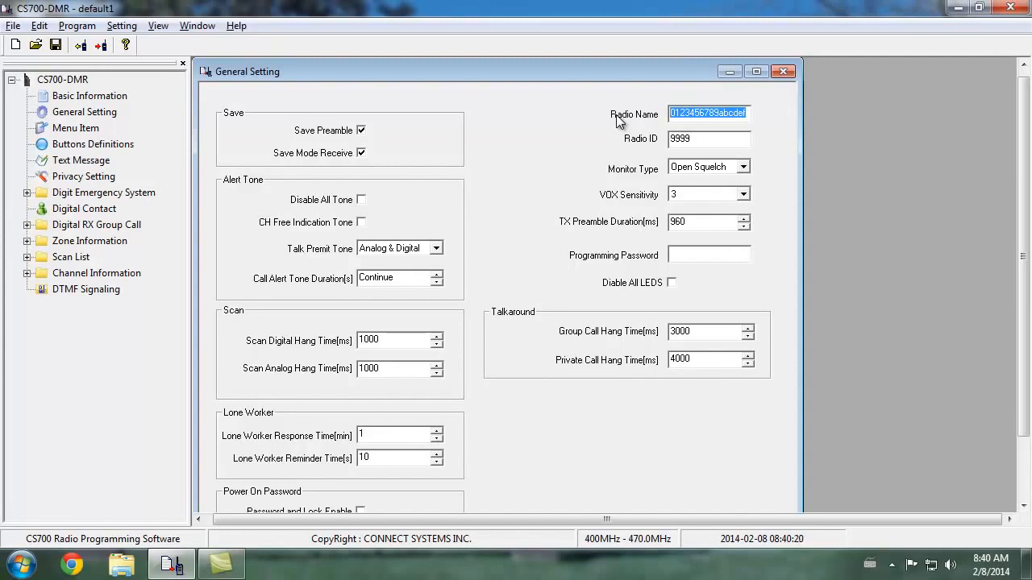
text(K)
text(0N)
text(gO)
key(BackSpace)
key(BackSpace)
text(g)
key(BackSpace)
text(GA M)
text(ike)
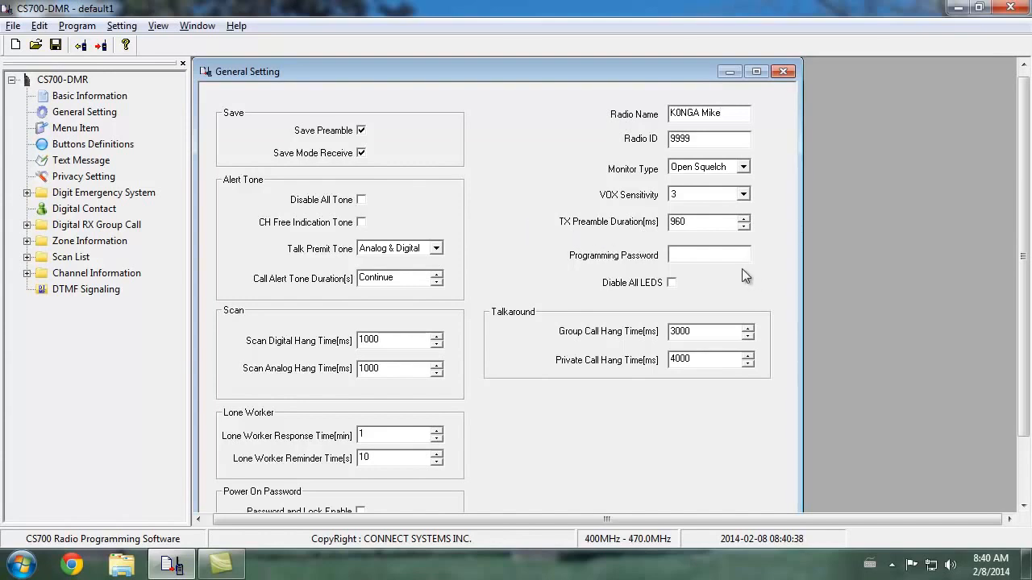
Enable the CH Free Indication Tone in the alert tone settings and close General Setting
drag(1024, 254, 1000, 319)
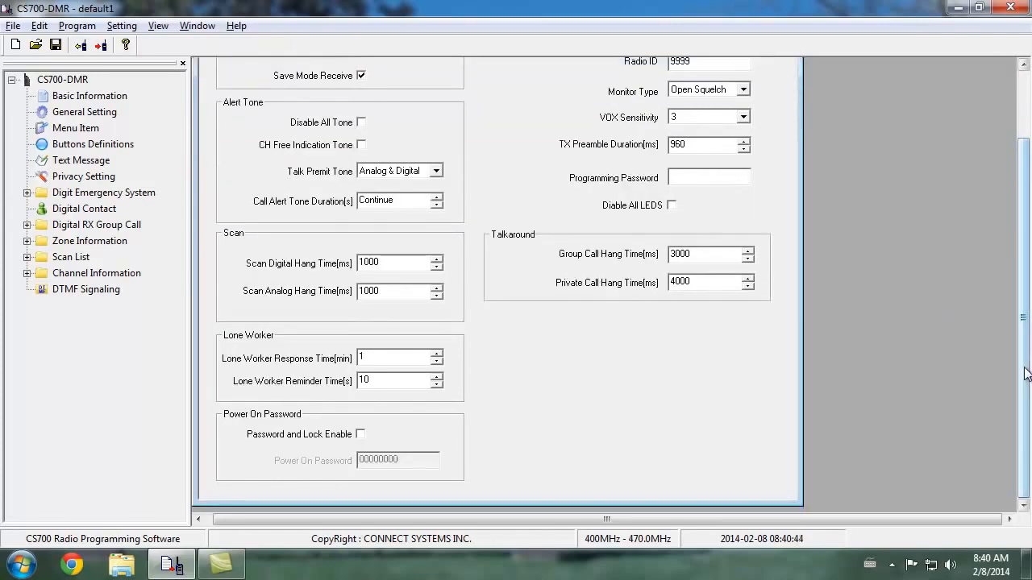
drag(1024, 370, 1023, 264)
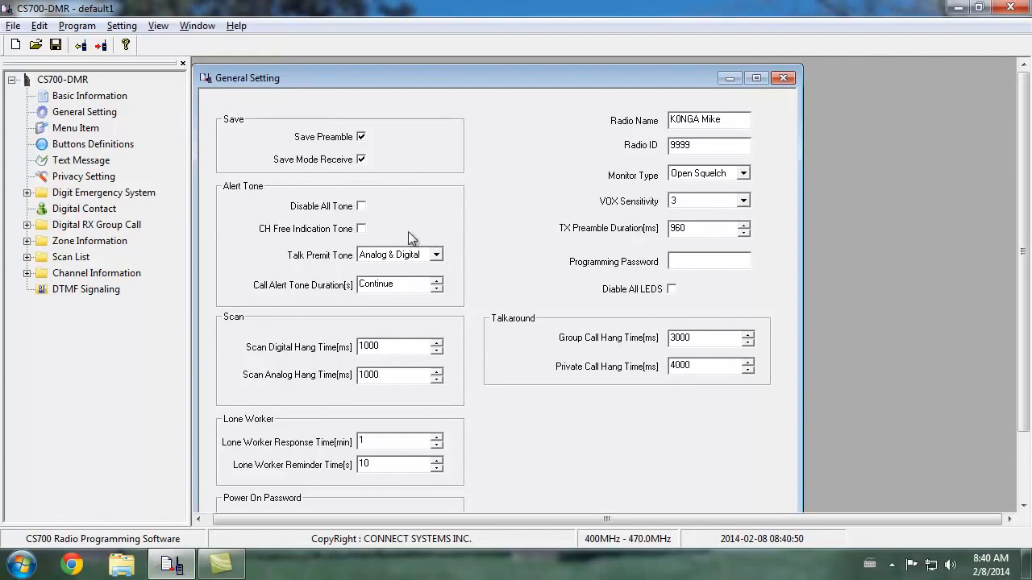
click(361, 230)
drag(479, 79, 479, 74)
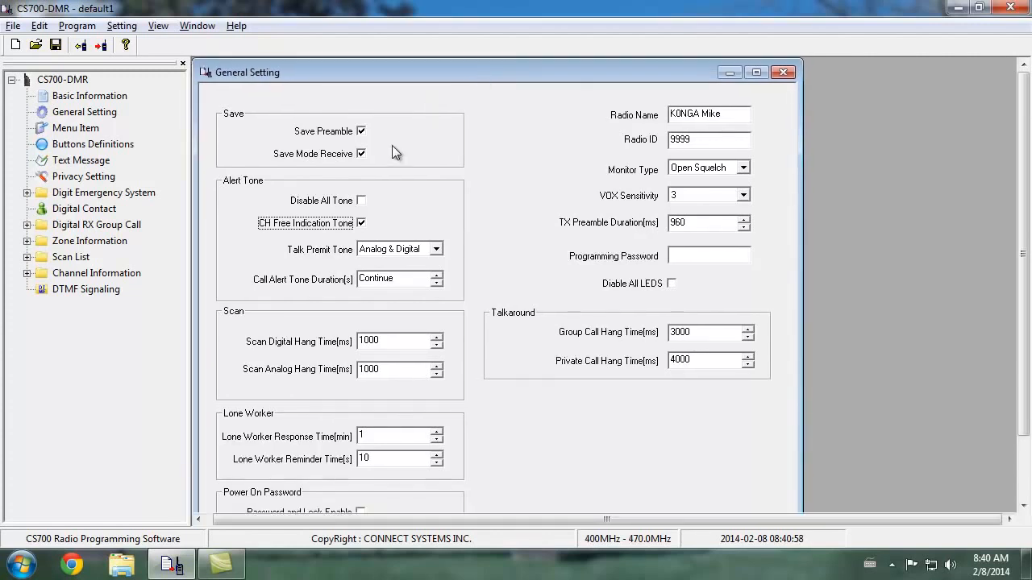
click(781, 73)
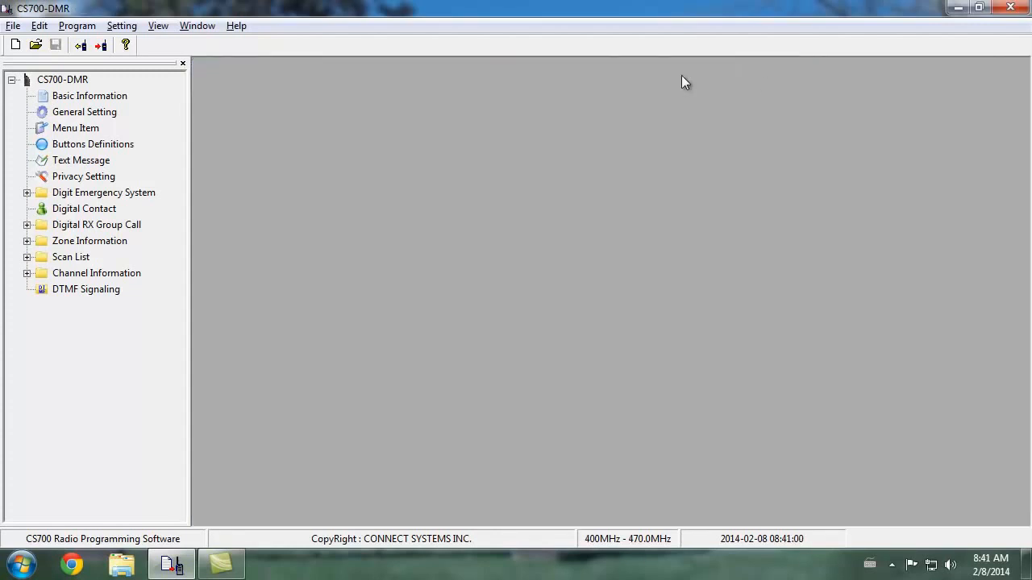
Open the Menu Item settings, and disable Radio Disable Decode and Emergency Remote Monitor Decode for the digital emergency System1
double_click(81, 131)
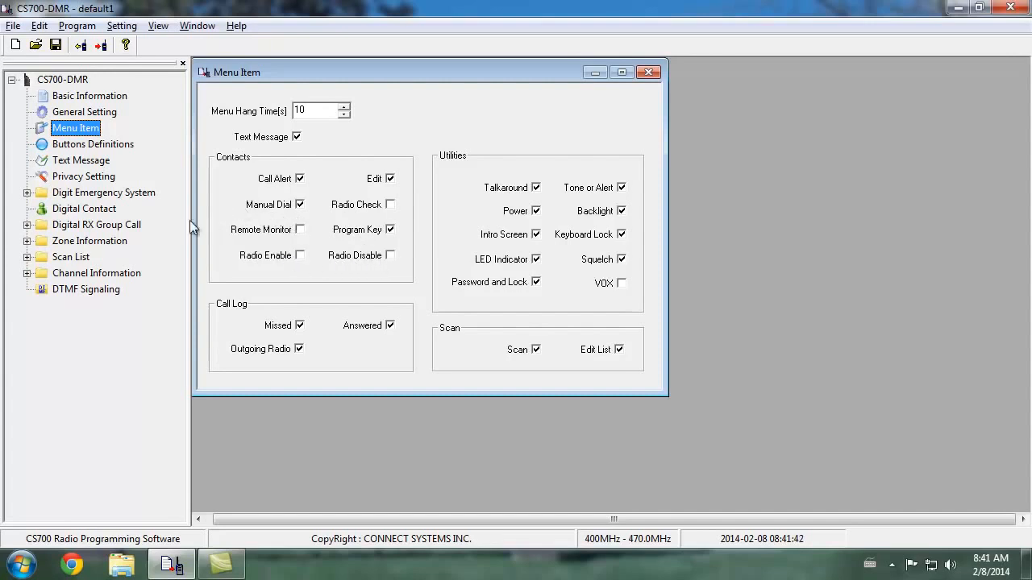
click(27, 193)
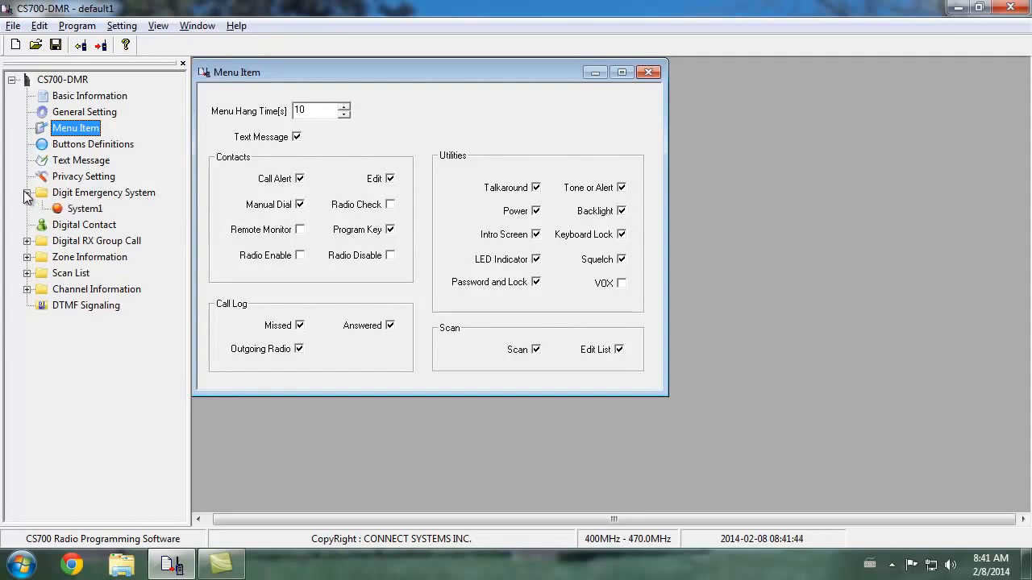
click(89, 209)
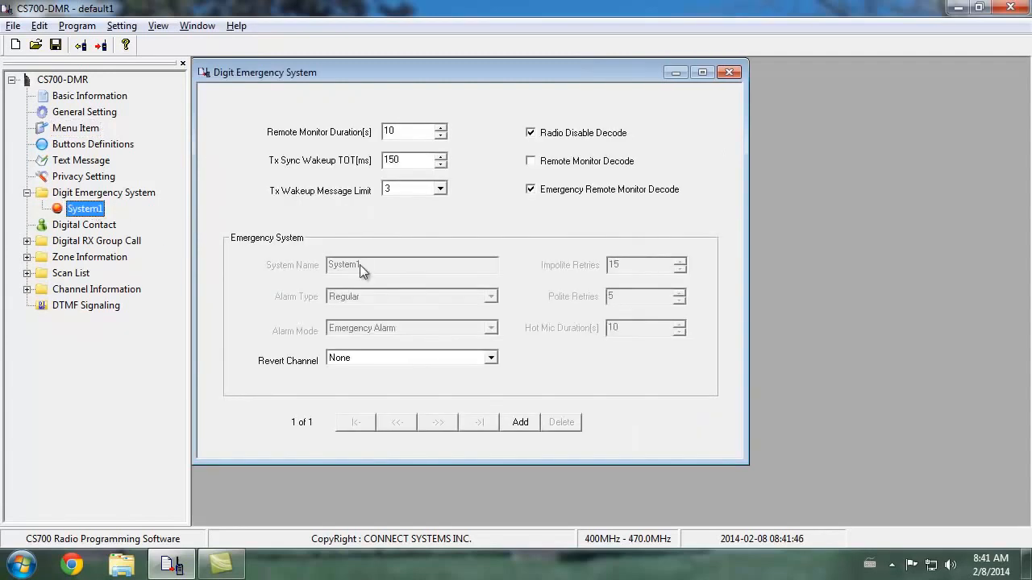
click(584, 135)
click(573, 193)
click(573, 193)
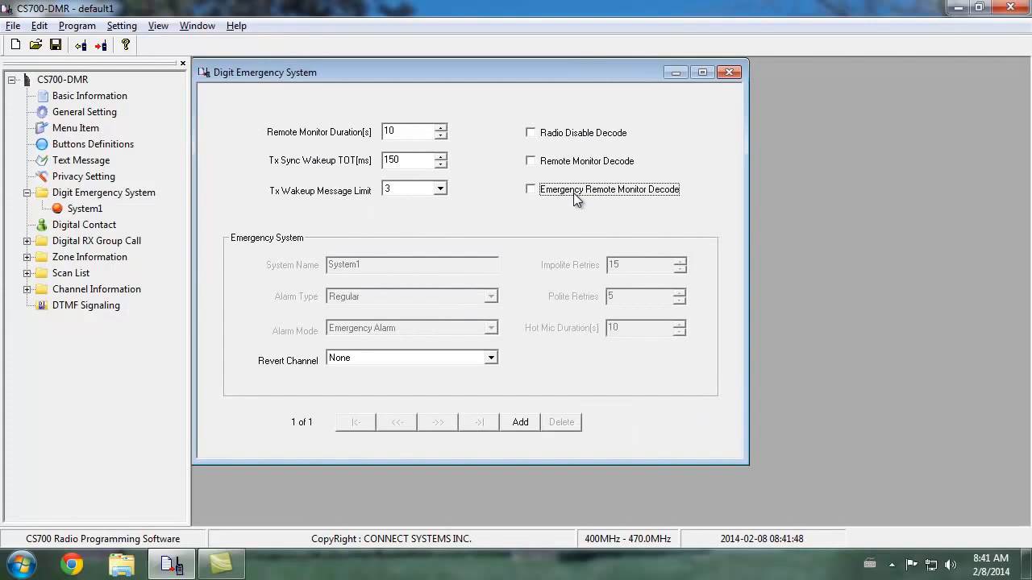
click(729, 72)
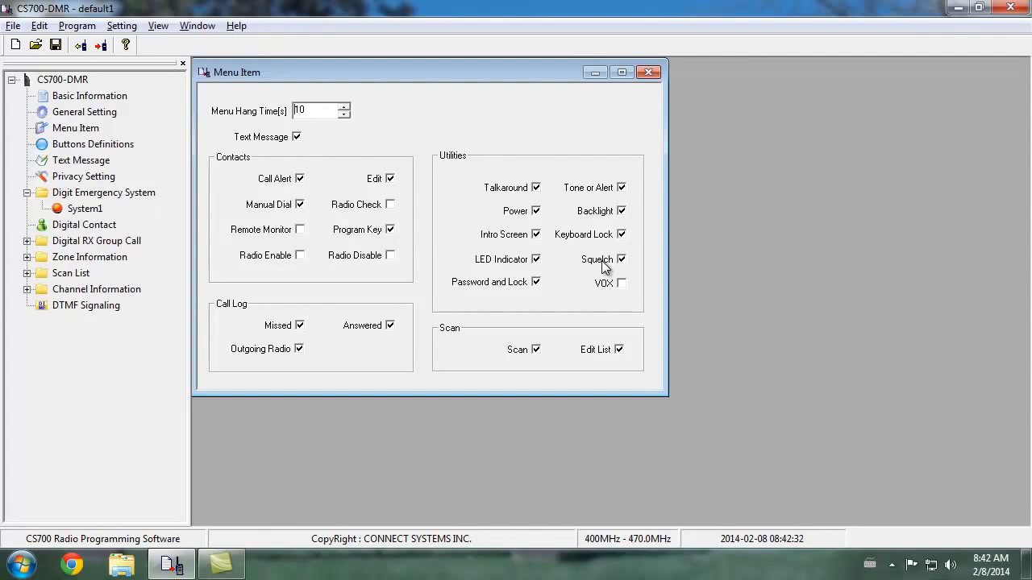
Replace the Menu Item window with Buttons Definitions and assign Repeater/Talkaround to the Top Button's short press
click(653, 73)
double_click(105, 145)
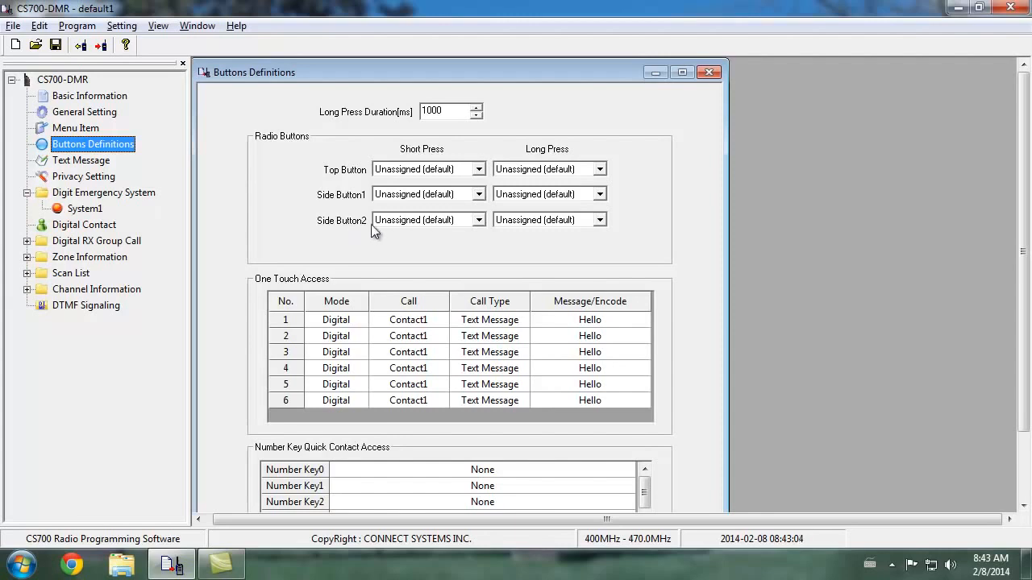
click(479, 169)
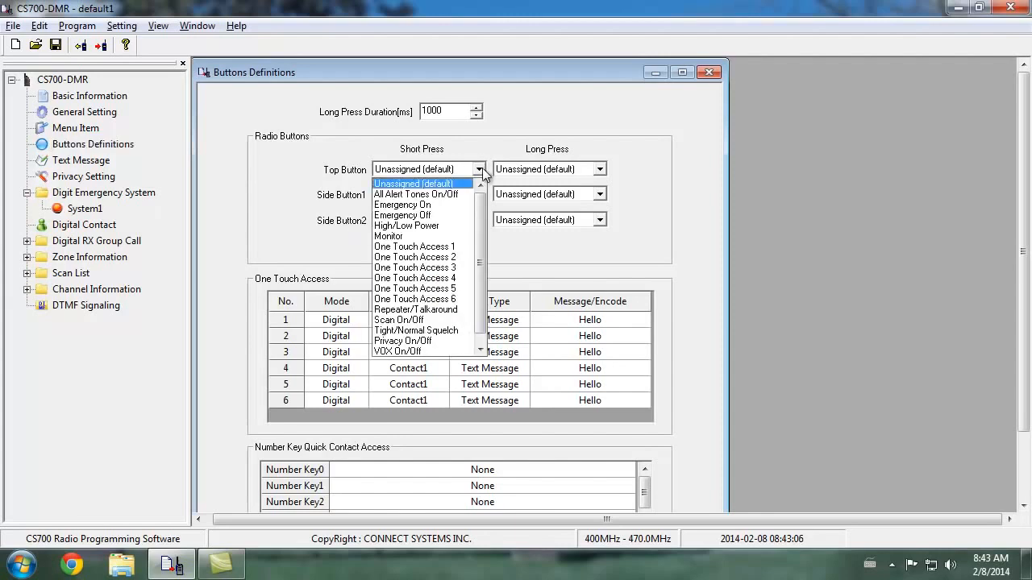
drag(484, 221, 485, 271)
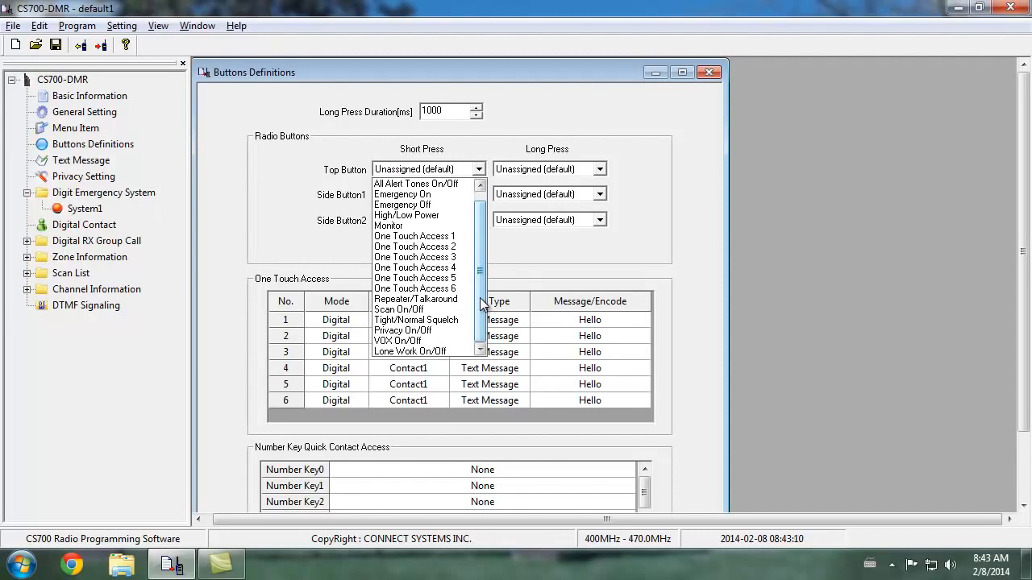
drag(482, 303, 483, 293)
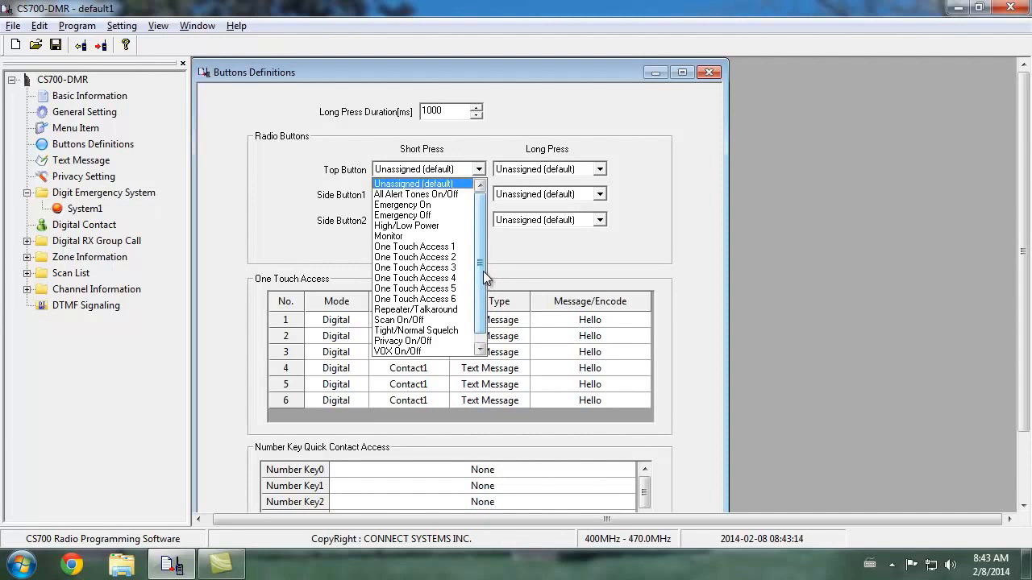
drag(483, 272, 486, 300)
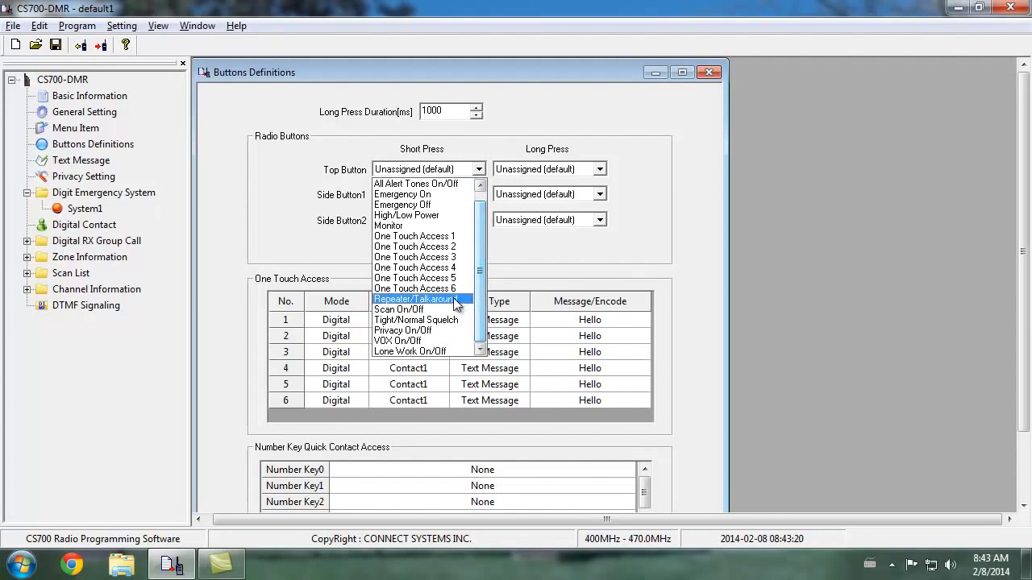
click(456, 299)
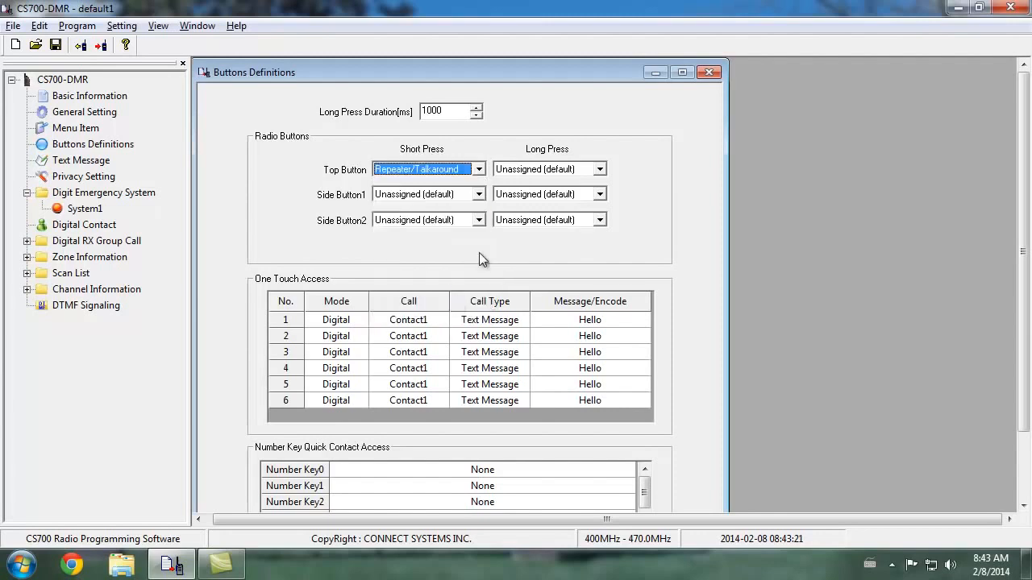
Assign the side buttons' short presses: Scan On/Off to Side Button1 and High/Low Power to Side Button2
click(479, 194)
click(461, 344)
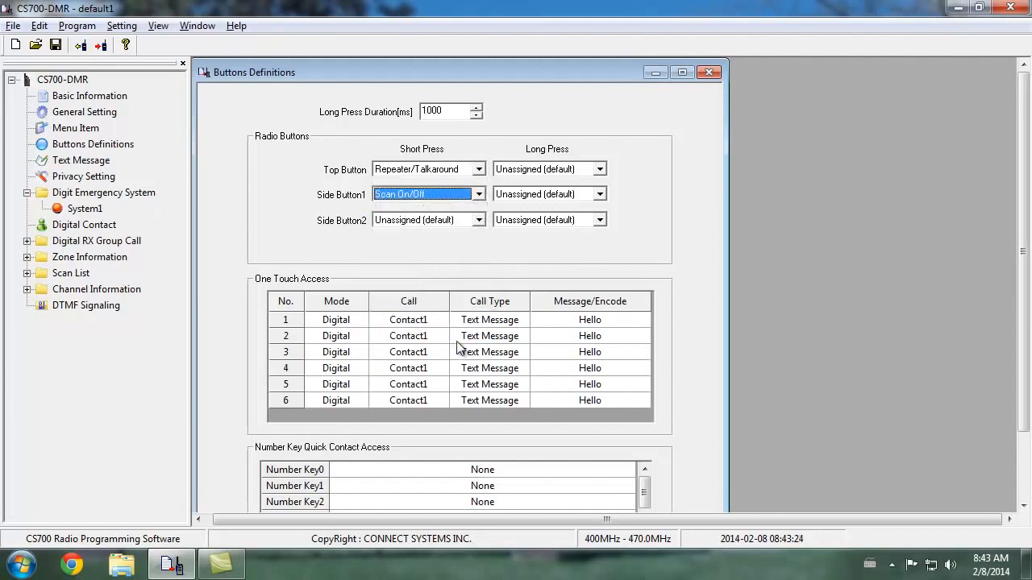
click(459, 220)
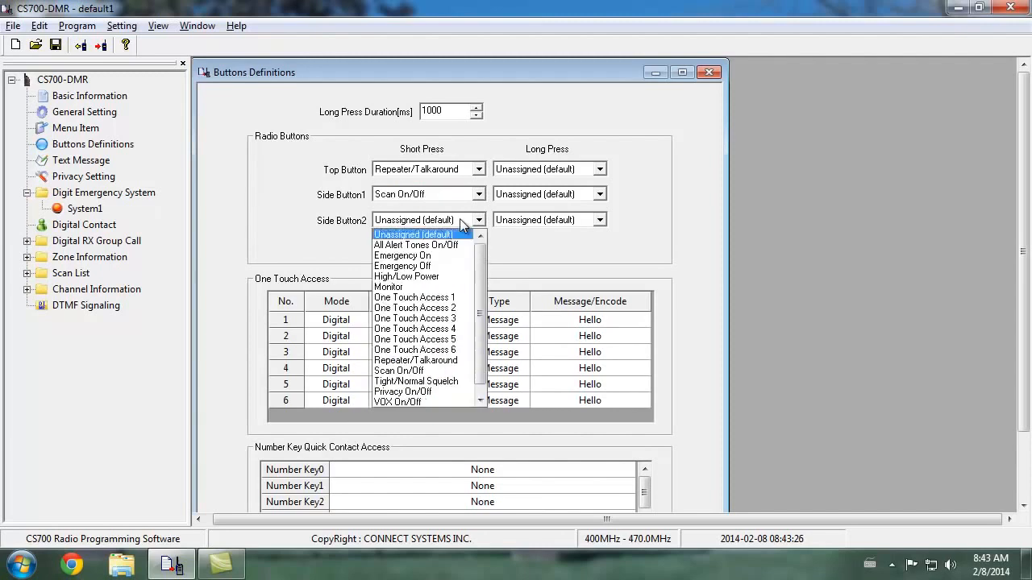
scroll(484, 306, down, 1)
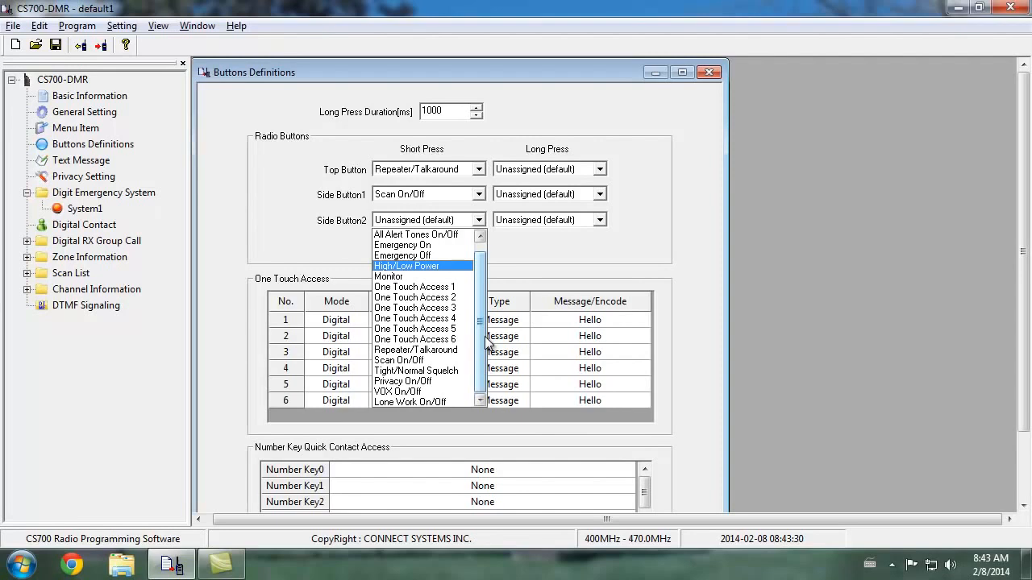
scroll(486, 339, up, 1)
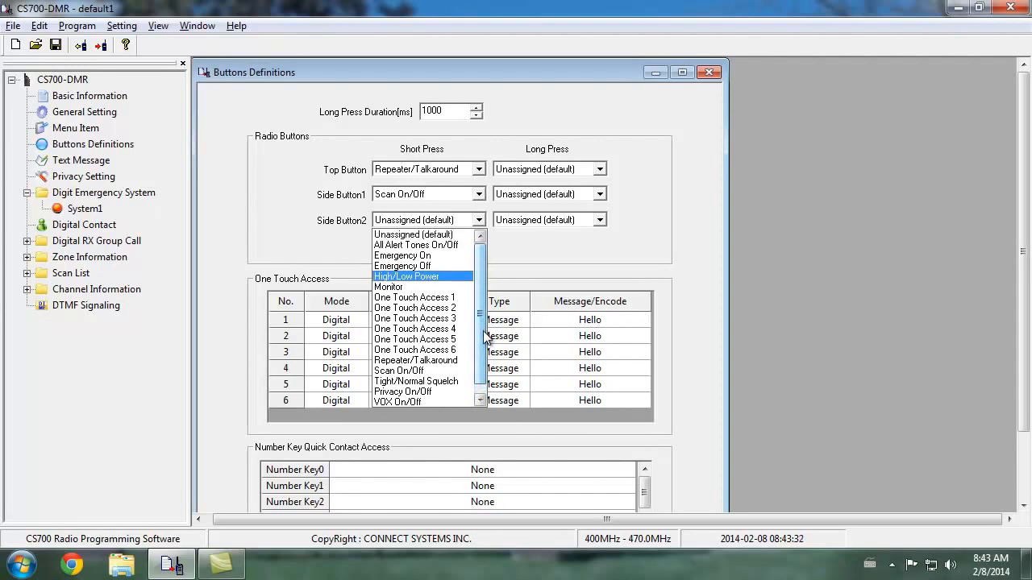
click(435, 276)
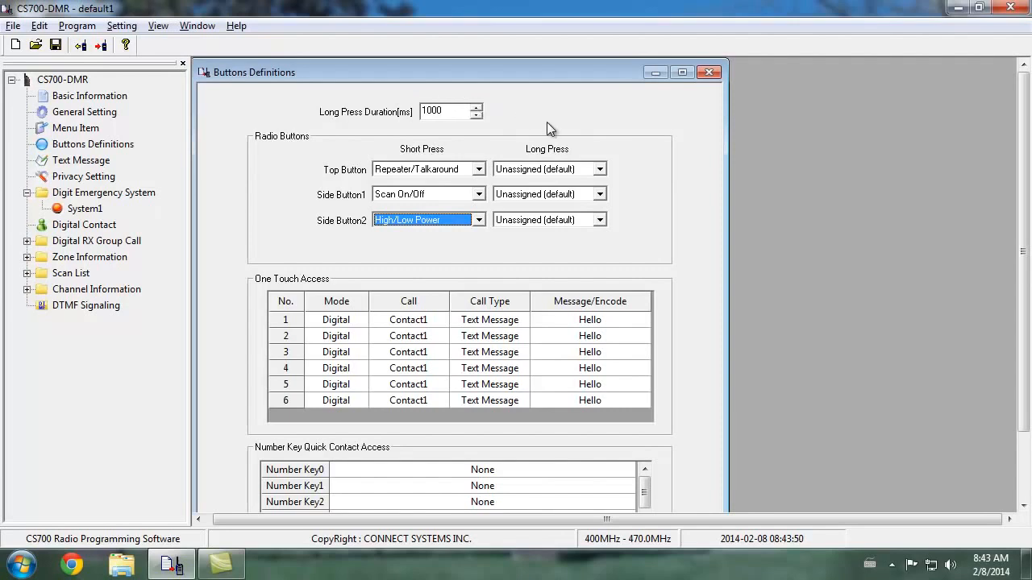
Assign the long presses: Monitor to Side Button1, Tight/Normal Squelch to Side Button2 and All Alert Tones On/Off to the Top Button
click(599, 194)
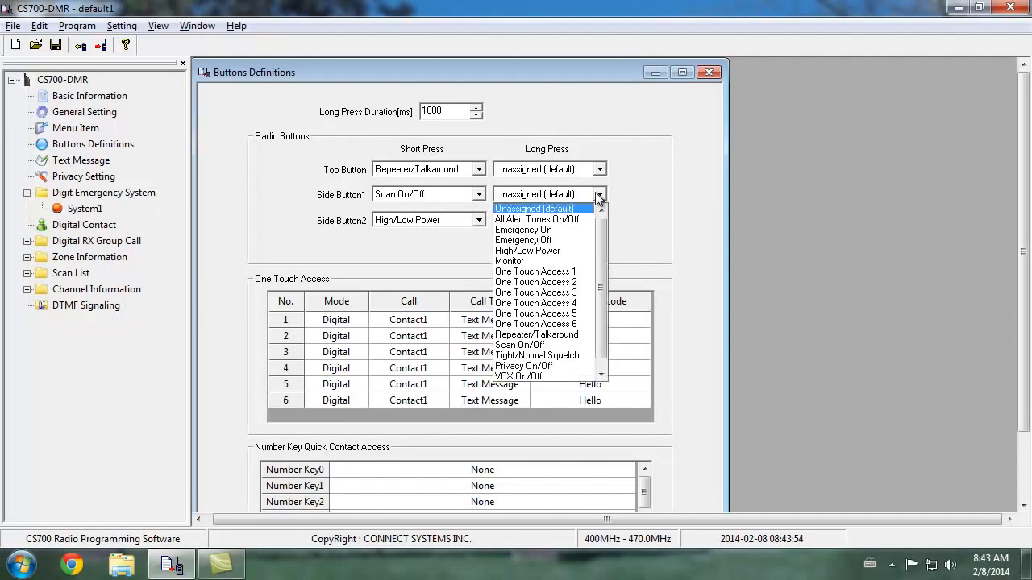
click(551, 261)
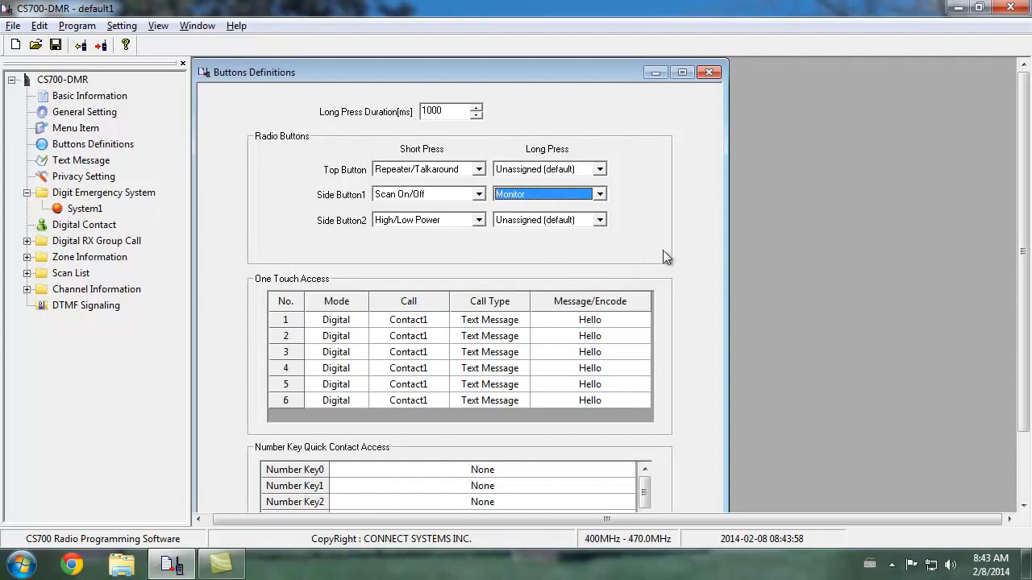
click(599, 220)
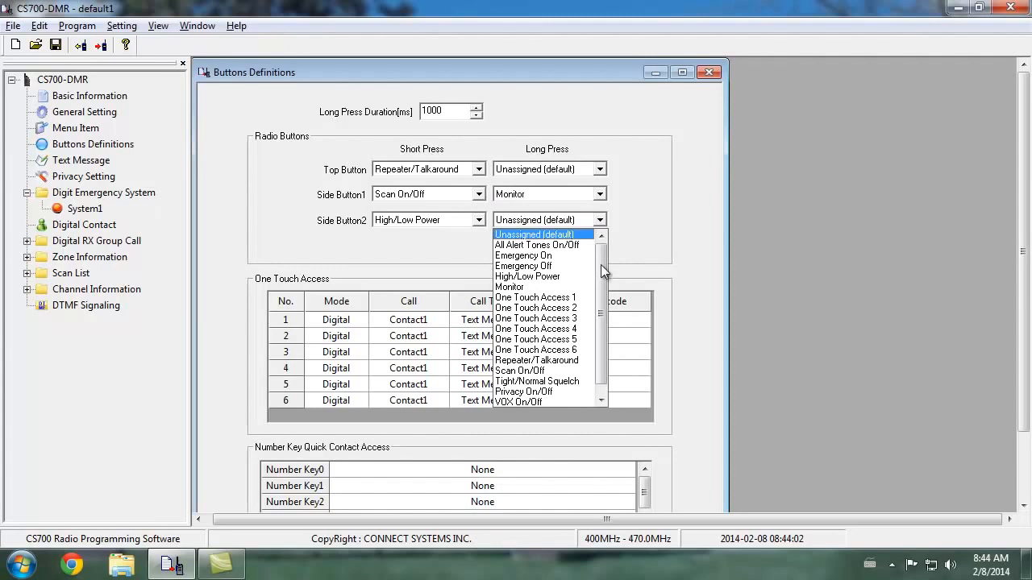
drag(604, 268, 608, 301)
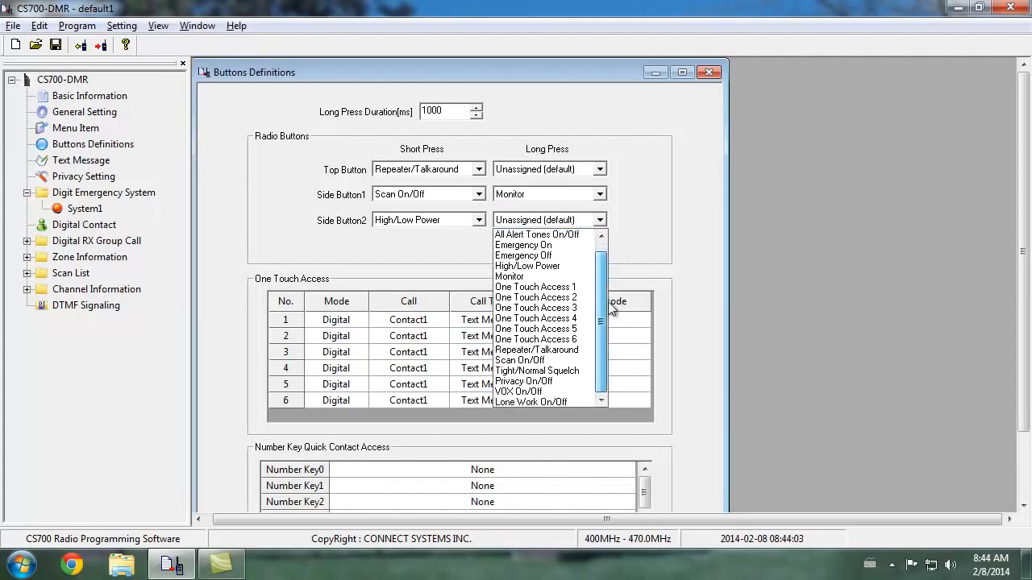
click(582, 372)
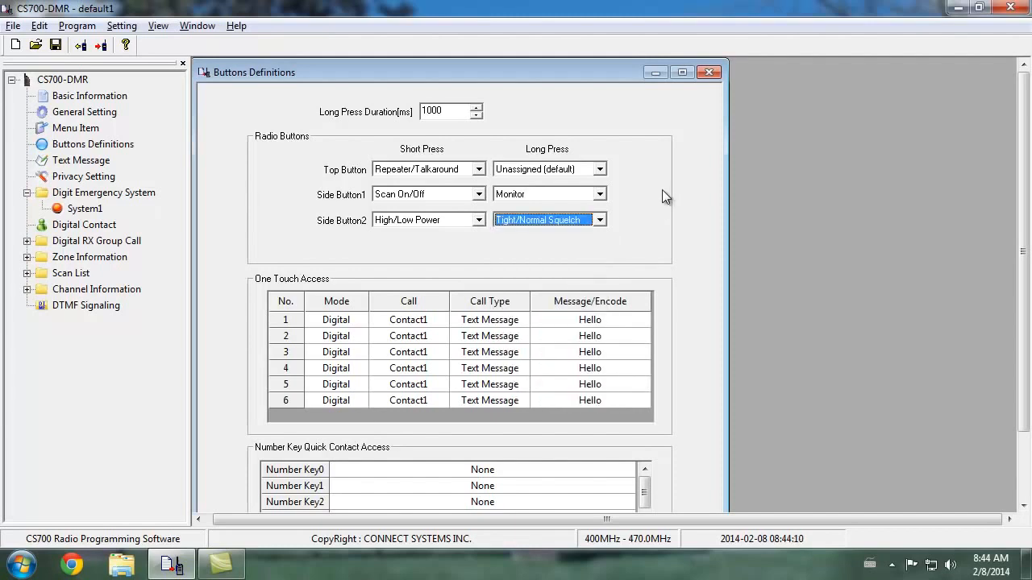
click(599, 169)
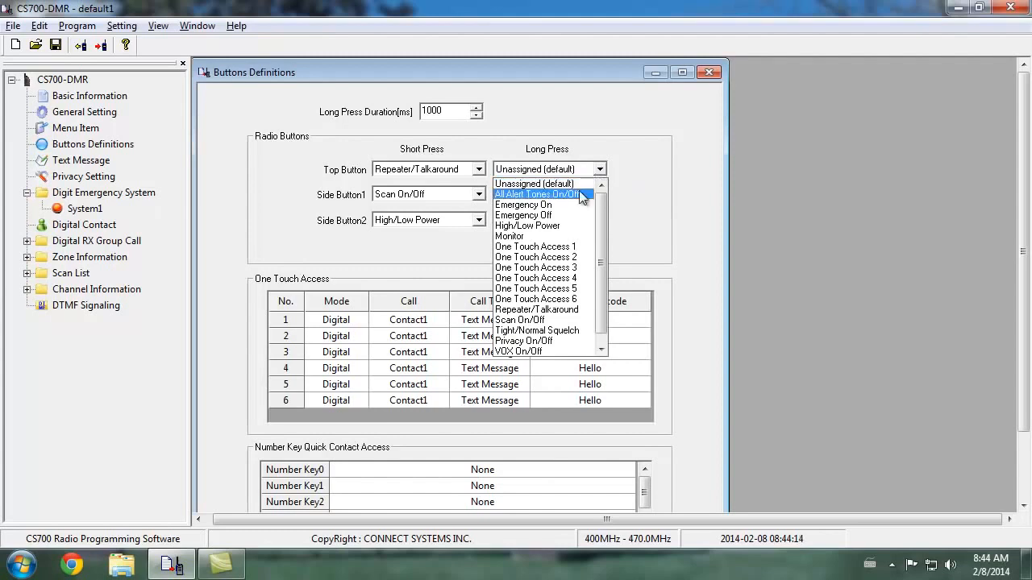
click(582, 195)
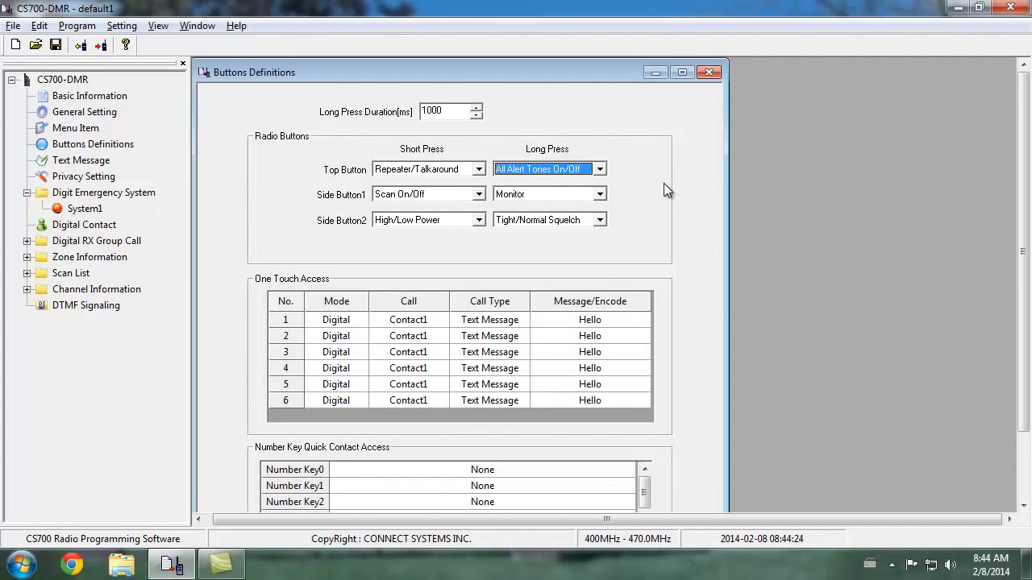
Close Buttons Definitions and review the Text Message list and the Privacy Setting window
click(709, 72)
double_click(88, 159)
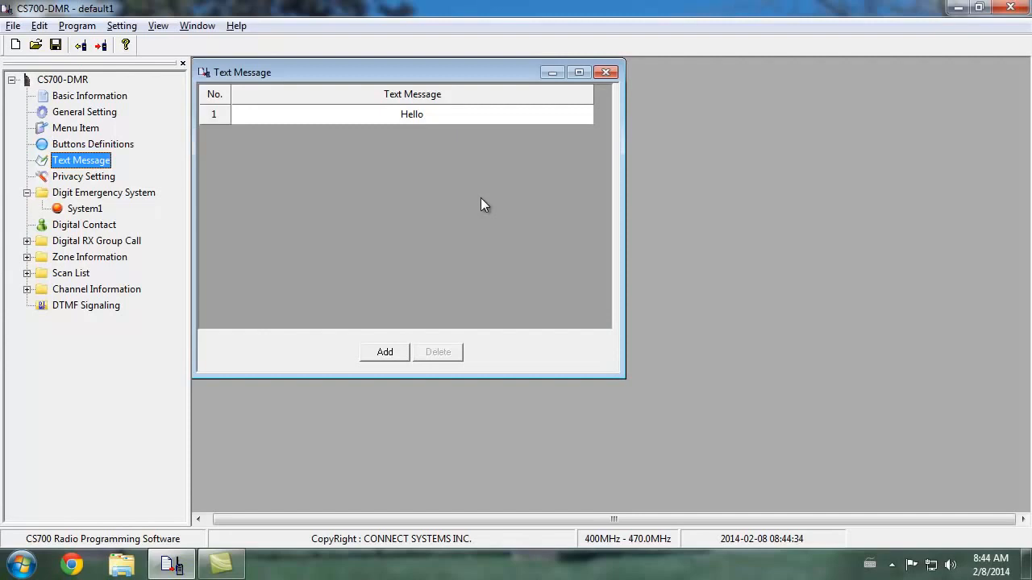
click(606, 74)
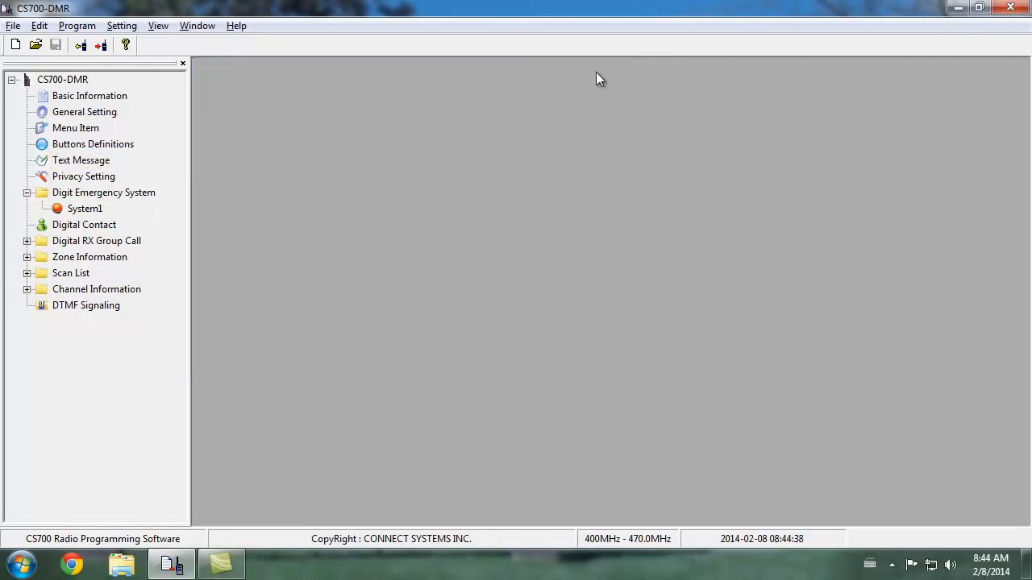
double_click(112, 177)
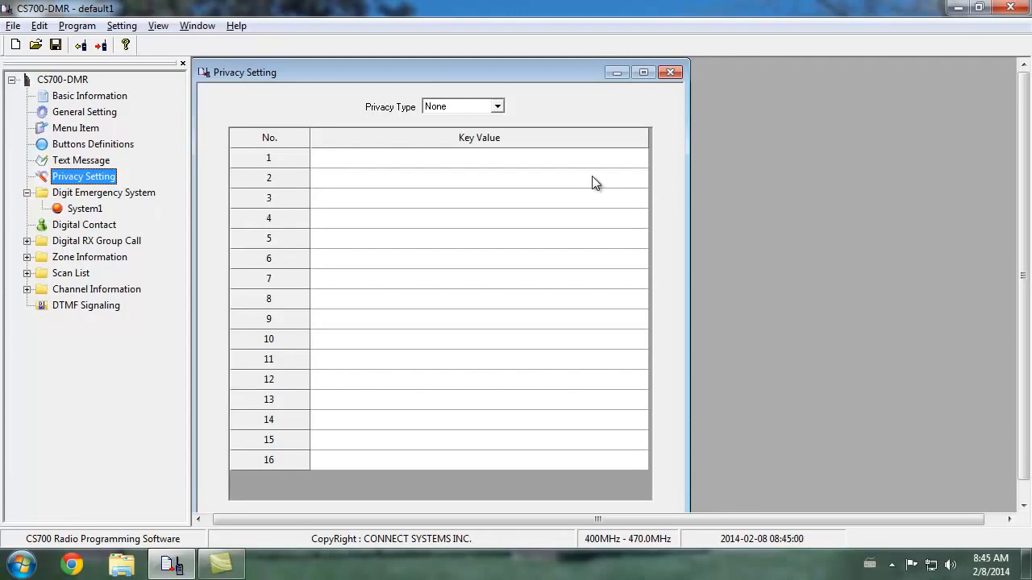
click(670, 74)
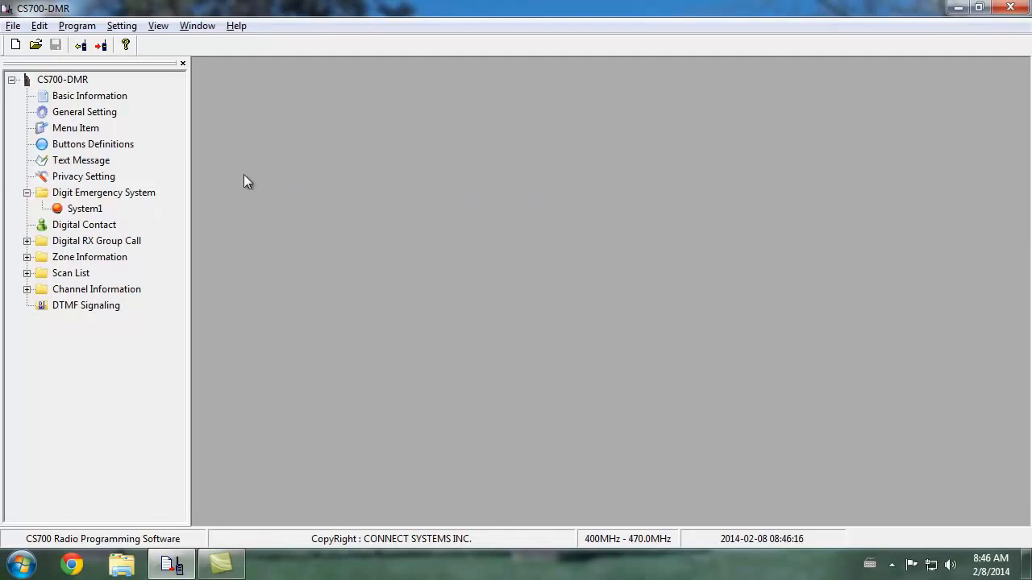
Open the Digital Contact list and add three more contacts
double_click(94, 224)
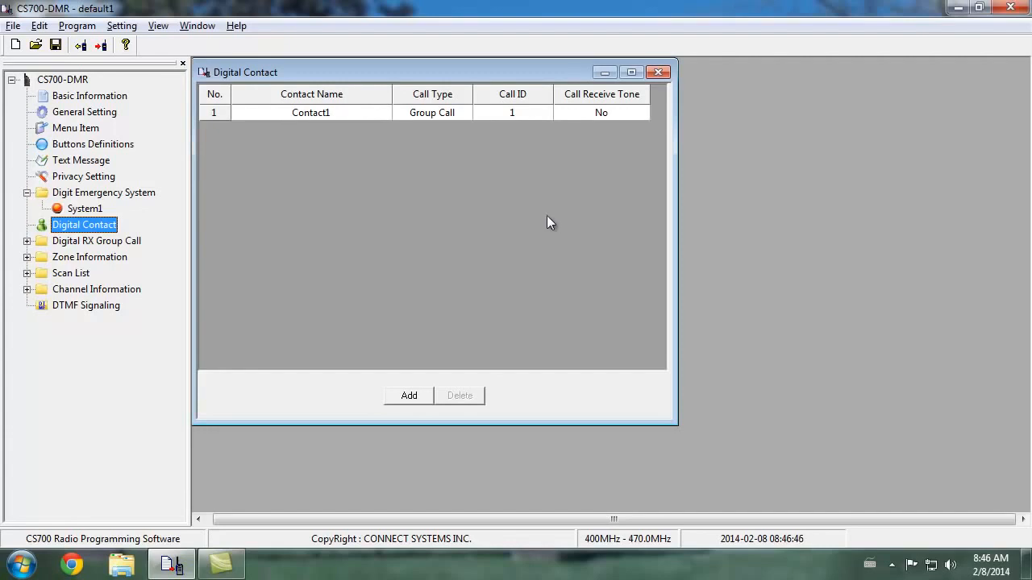
click(415, 395)
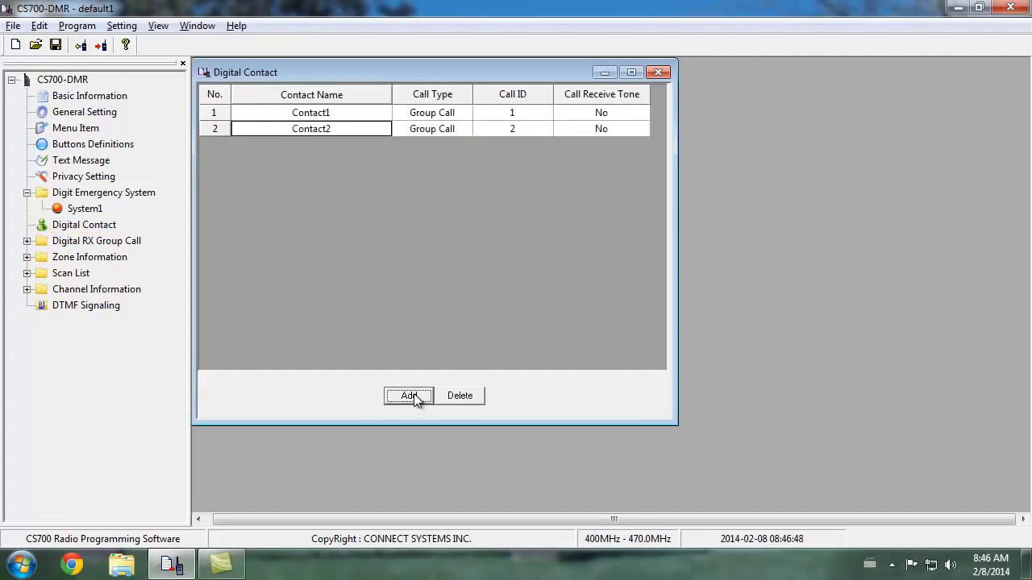
click(415, 395)
click(413, 395)
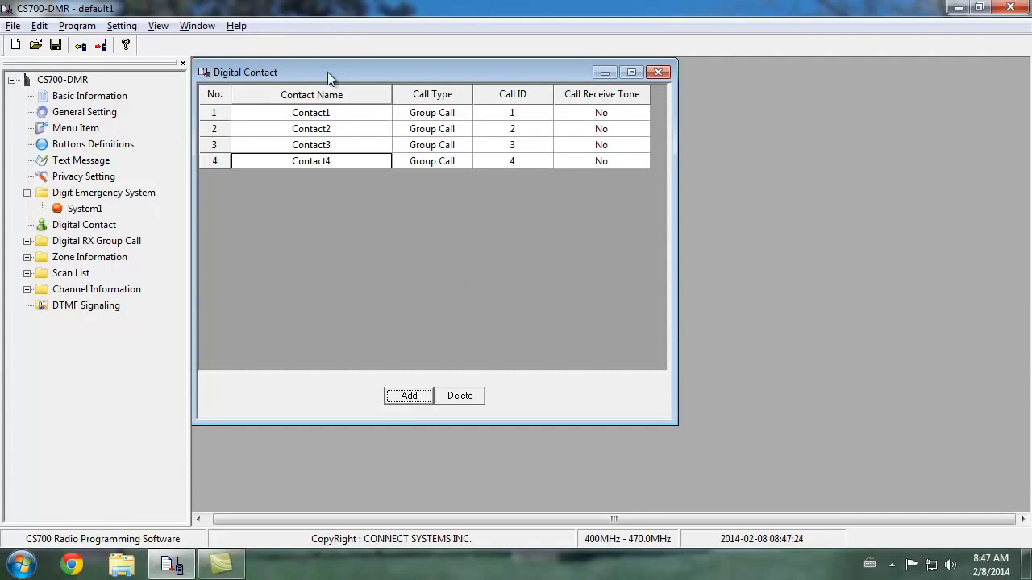
Rename the first digital contact DMR World Wide and set its Call Receive Tone to Yes
double_click(342, 112)
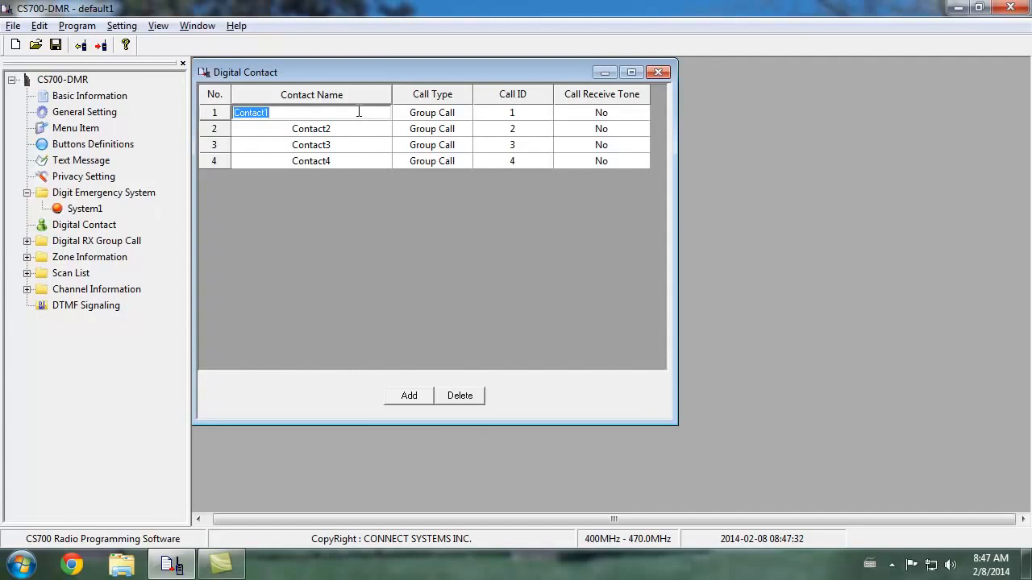
text(DMR World Wide)
key(Return)
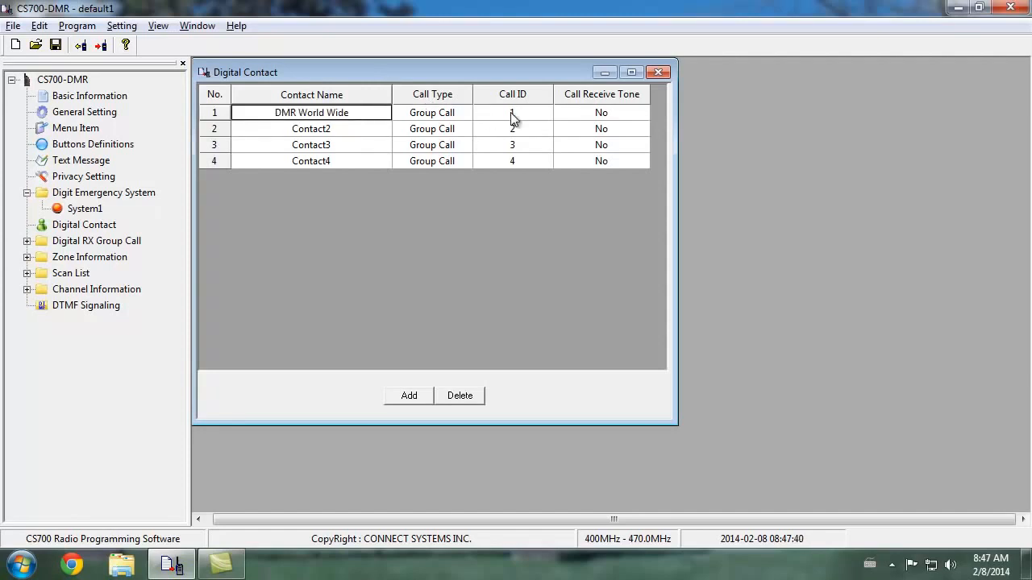
click(600, 112)
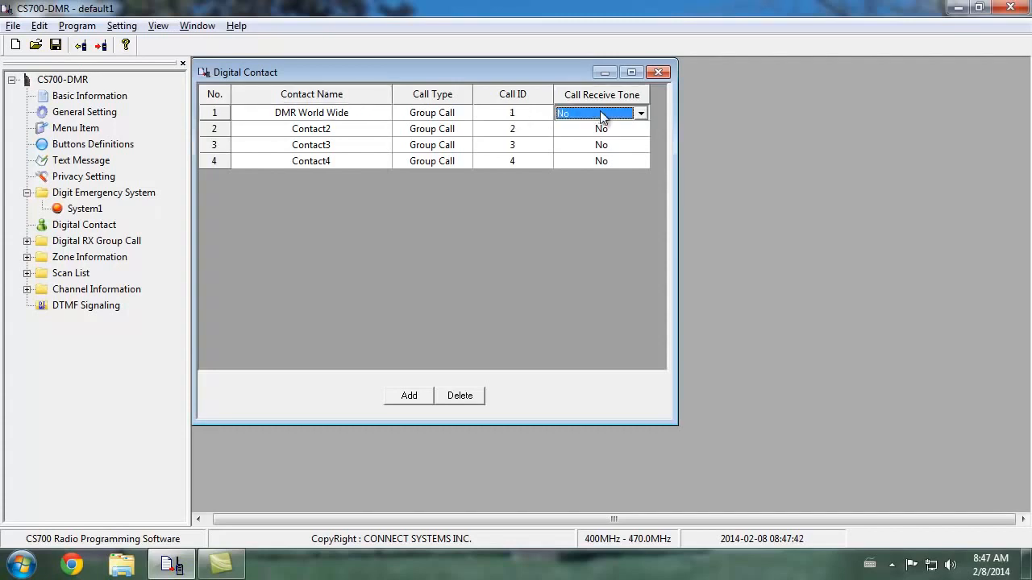
click(643, 113)
click(631, 139)
Rename the second digital contact DMR Local
click(597, 130)
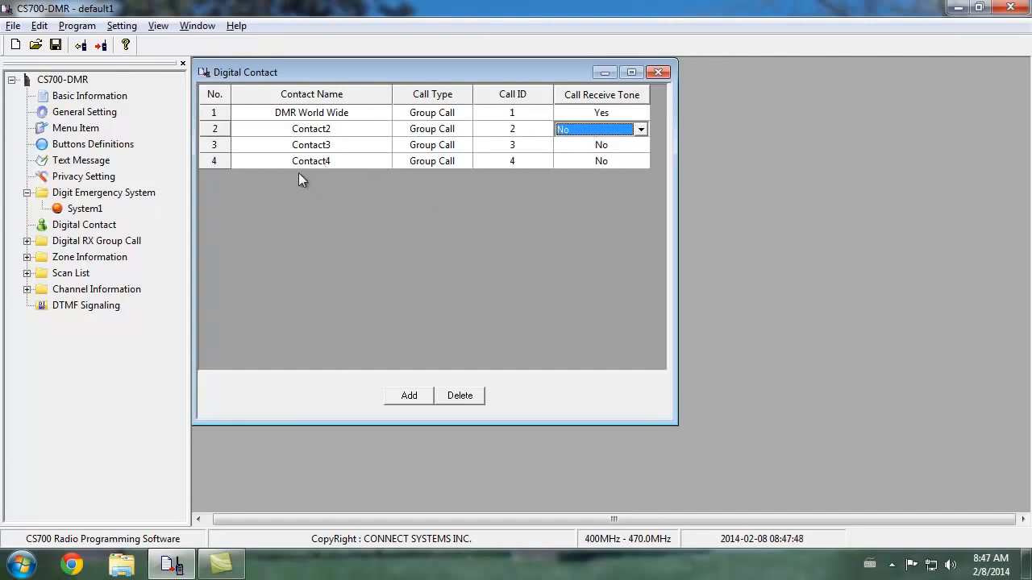
click(318, 128)
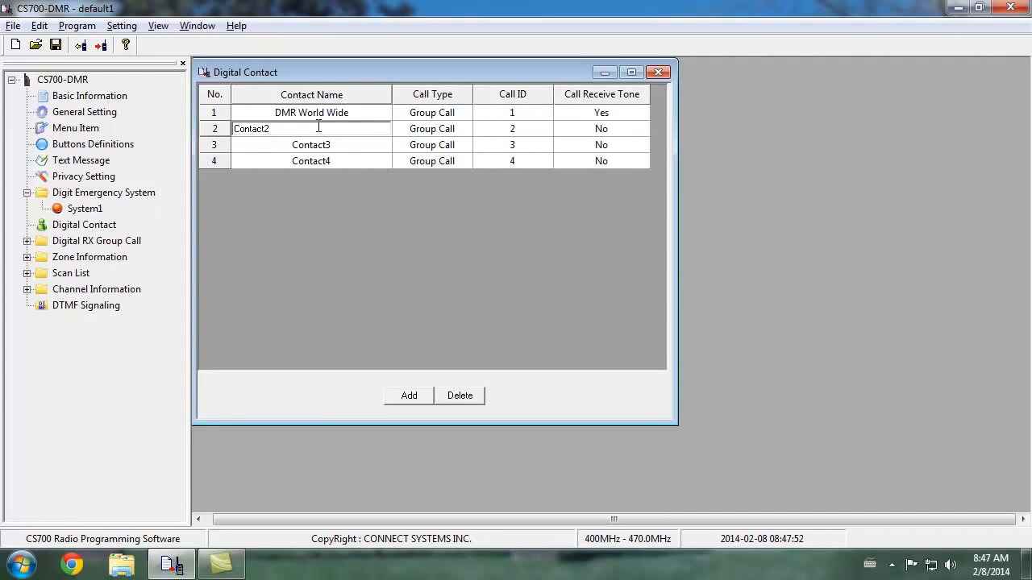
drag(318, 127, 215, 132)
text(DMR Local)
key(Tab)
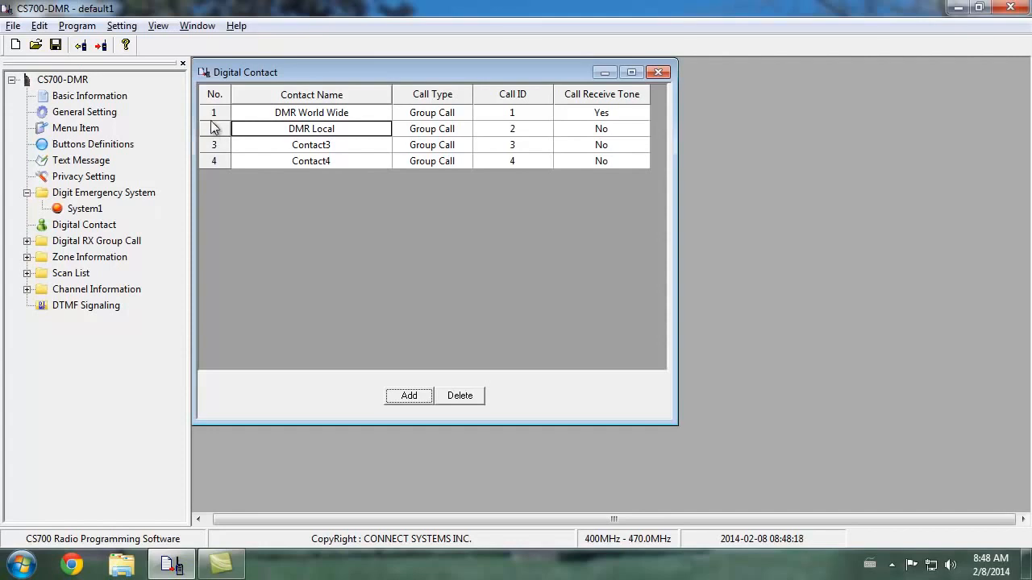
Rename the third digital contact DMR NorthAmerica, without a space between the last two words
double_click(332, 145)
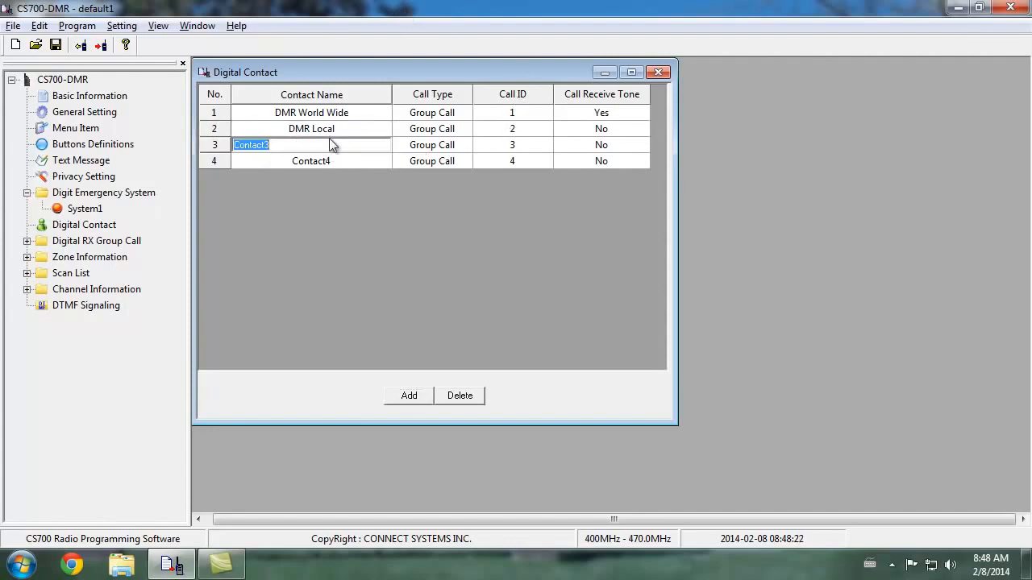
text(DMR North Americ)
key(Left)
key(Left)
key(Left)
key(Left)
key(Left)
key(Left)
key(BackSpace)
key(End)
text(a)
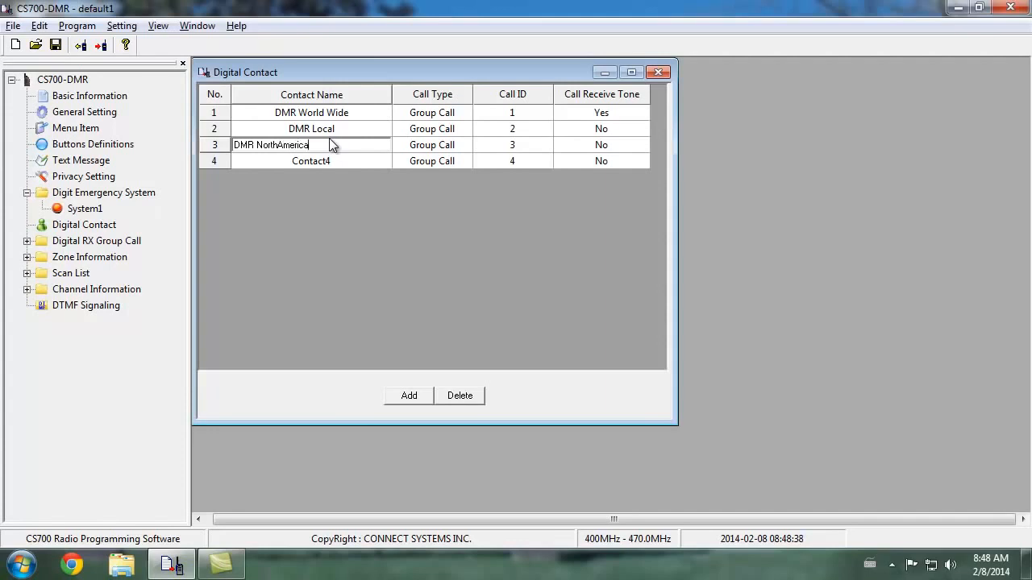
click(530, 146)
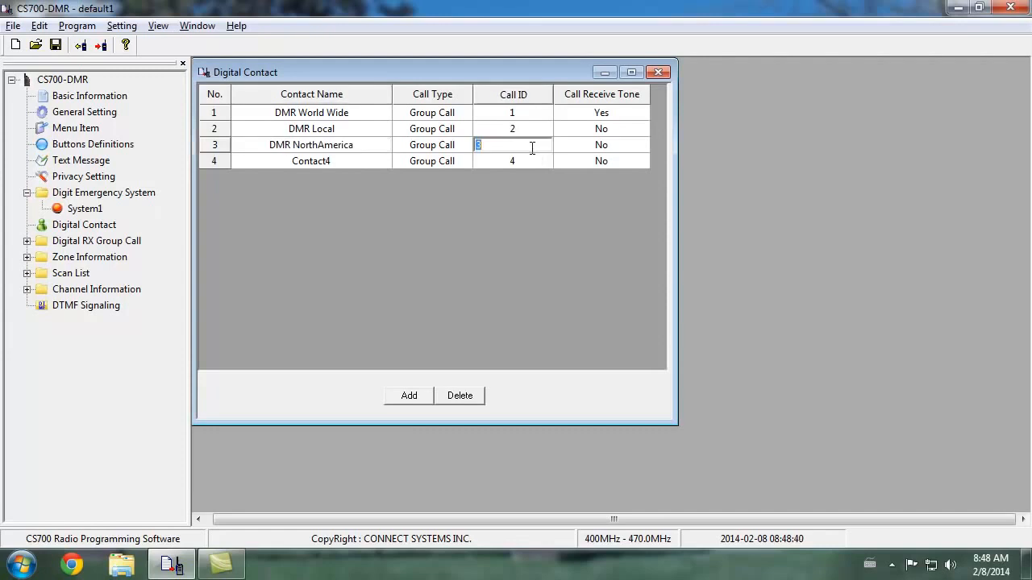
Set Call Receive Tone to Yes for the DMR Local and DMR NorthAmerica contacts
click(613, 130)
click(640, 130)
click(636, 154)
click(636, 146)
click(642, 145)
click(634, 171)
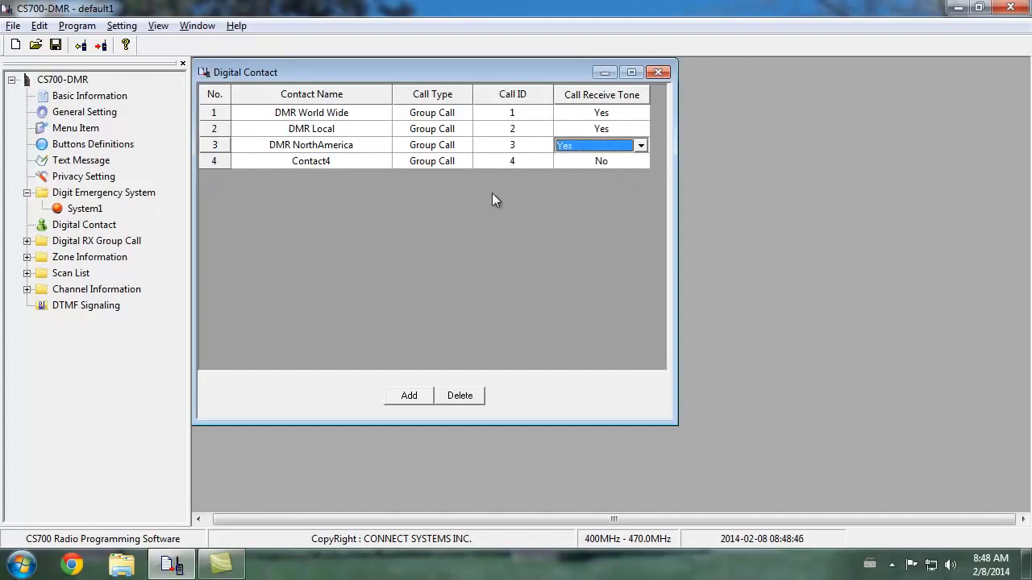
Rename the fourth digital contact DMR Mountain
click(342, 161)
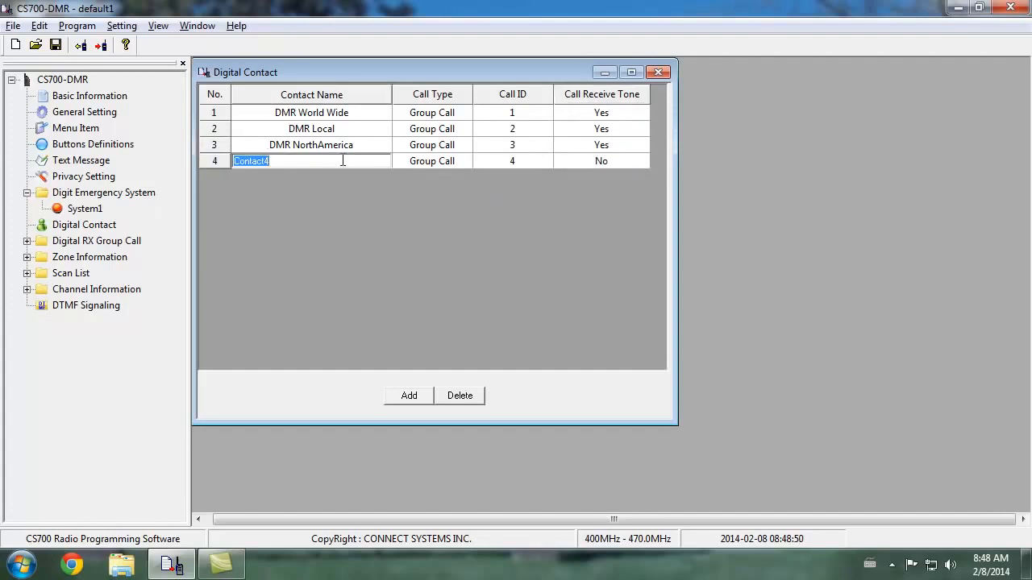
text(DMR Mountain)
key(Tab)
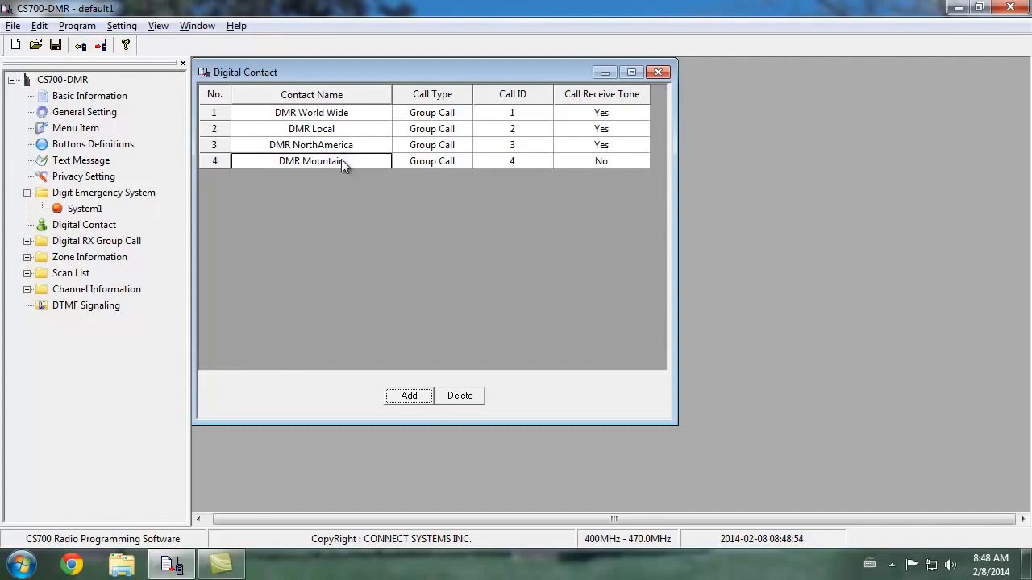
Set the DMR Mountain contact's Call ID to 3177 and its Call Receive Tone to Yes
click(514, 161)
click(514, 160)
text(3177)
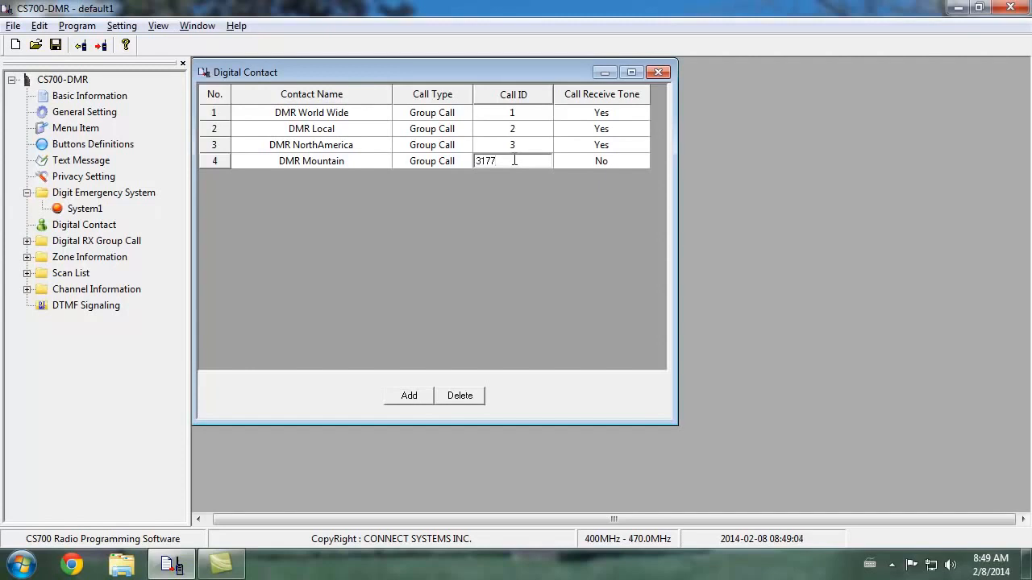
click(615, 161)
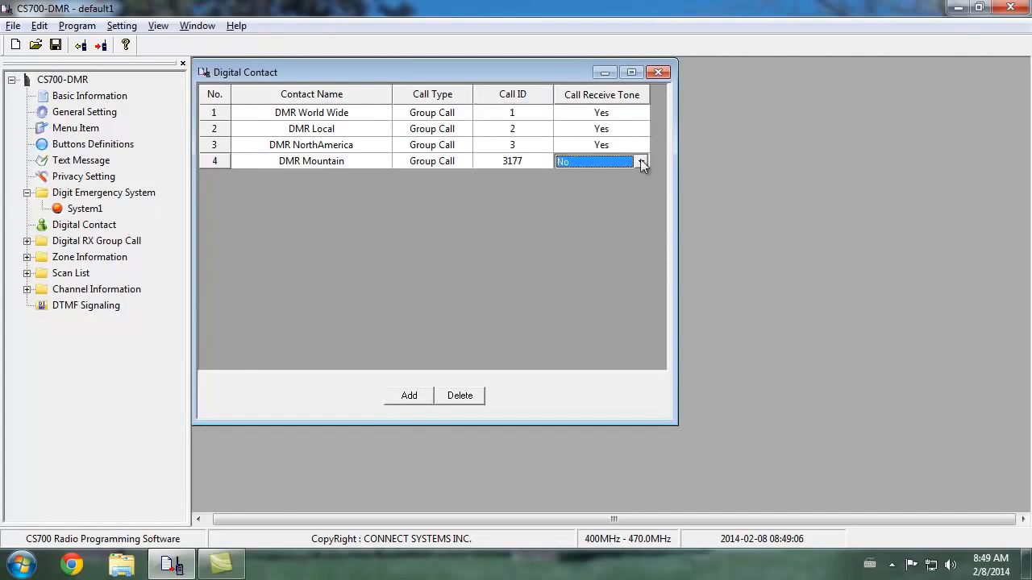
click(639, 161)
click(628, 188)
Add a fifth digital contact and name it All Call
click(410, 396)
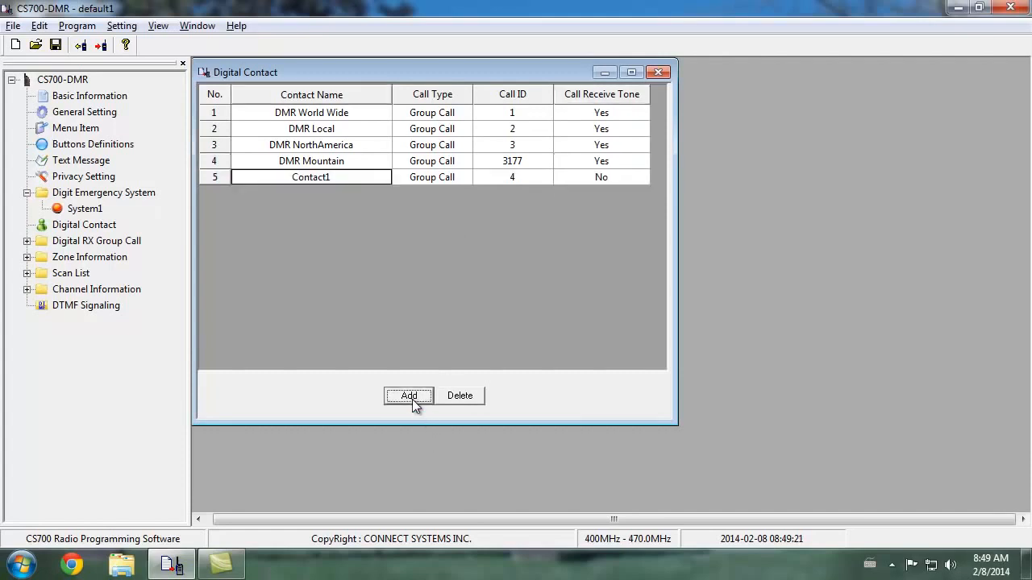
double_click(341, 178)
text(ALL)
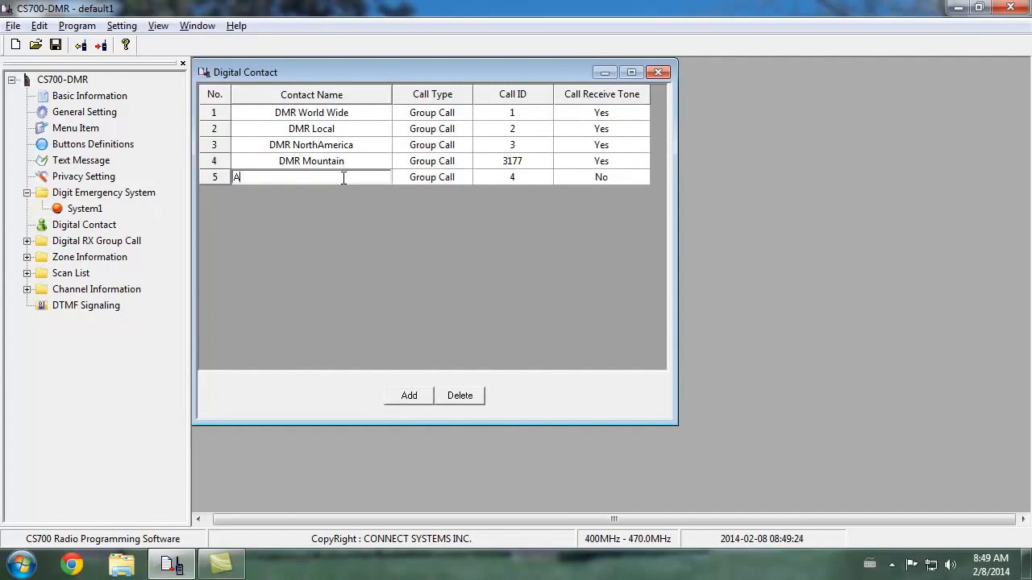
key(BackSpace)
key(BackSpace)
text(ll C)
key(BackSpace)
text(Call)
key(Return)
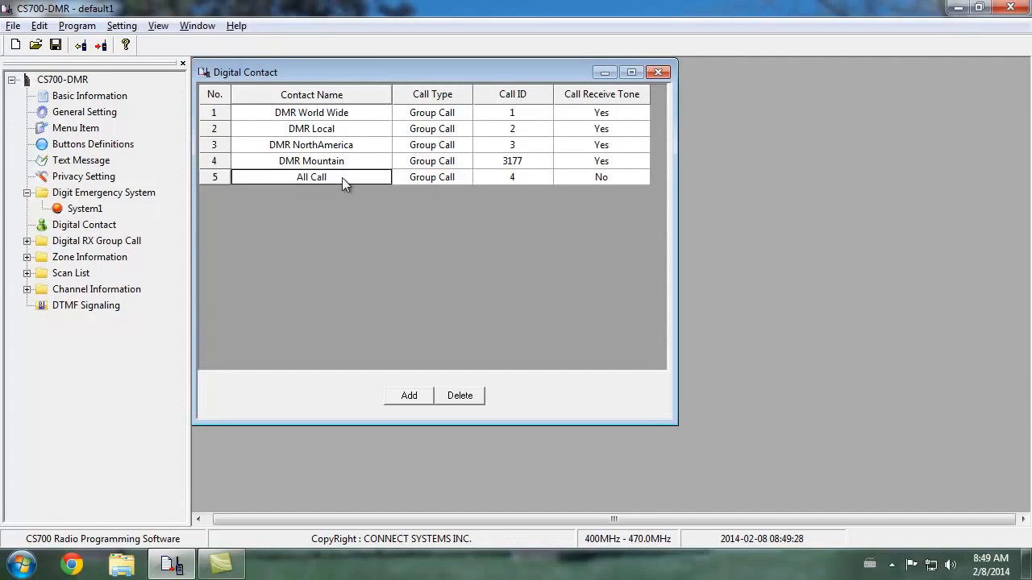
Set the fifth contact's Call Type to All Call and its Call Receive Tone to Yes
click(445, 179)
click(463, 178)
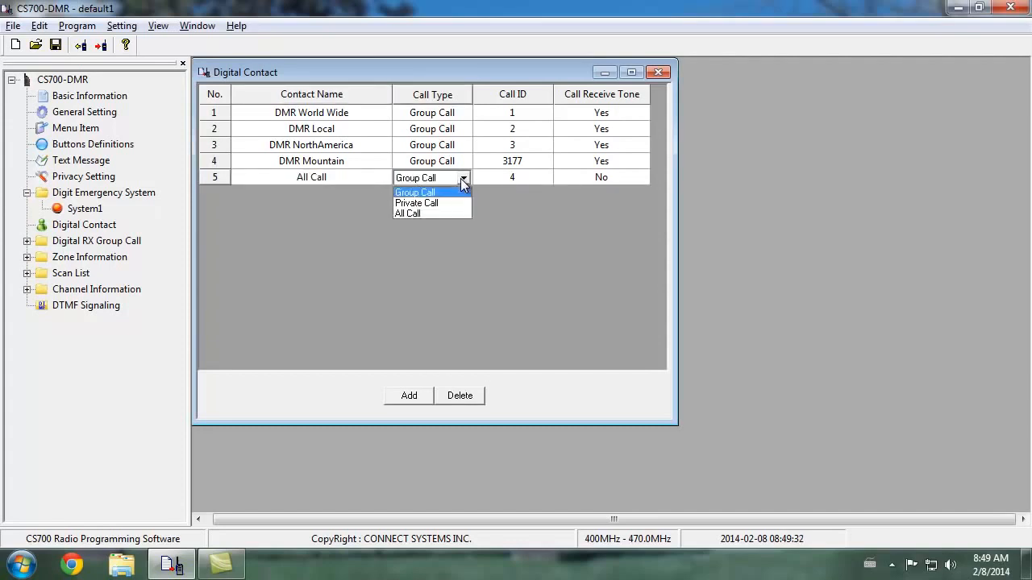
click(452, 212)
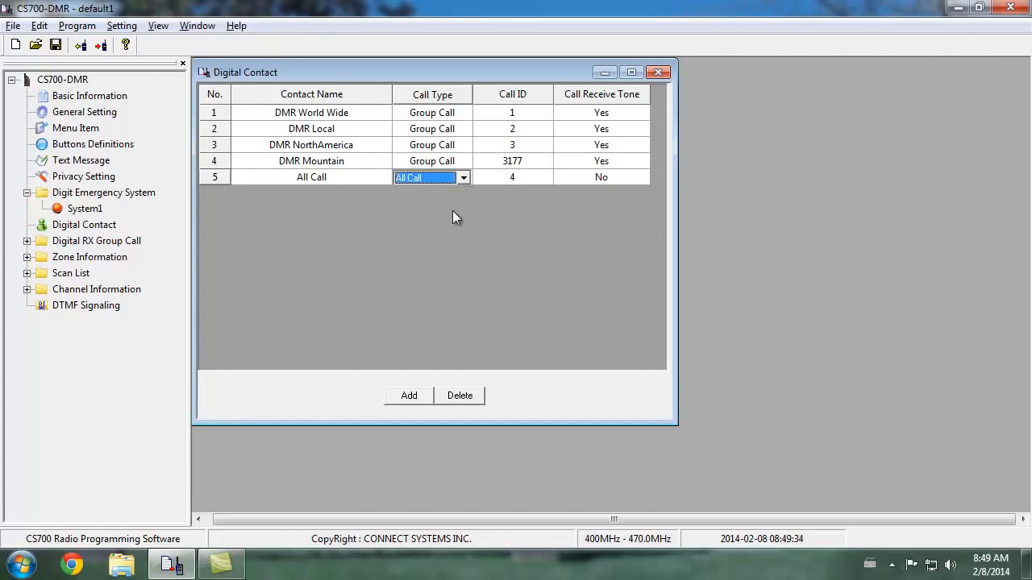
click(602, 176)
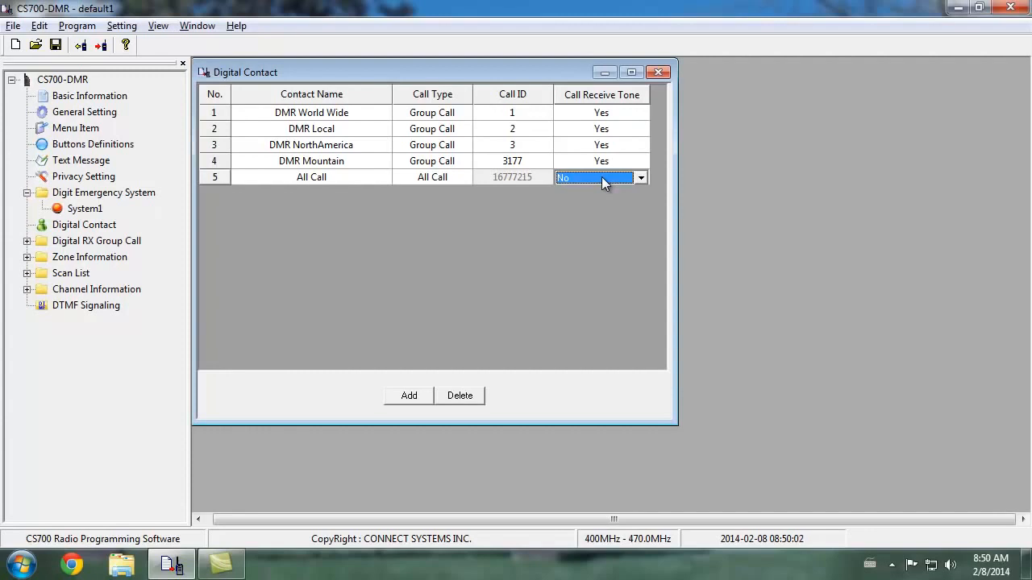
click(602, 176)
click(604, 203)
Add a sixth digital contact and enter the person's call sign and first name as the Contact Name
click(412, 394)
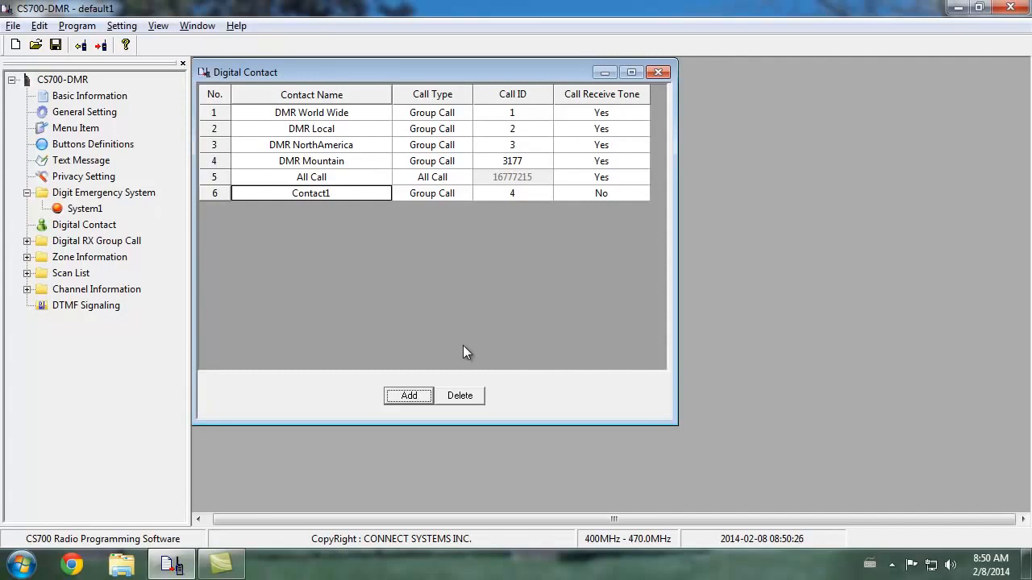
click(344, 191)
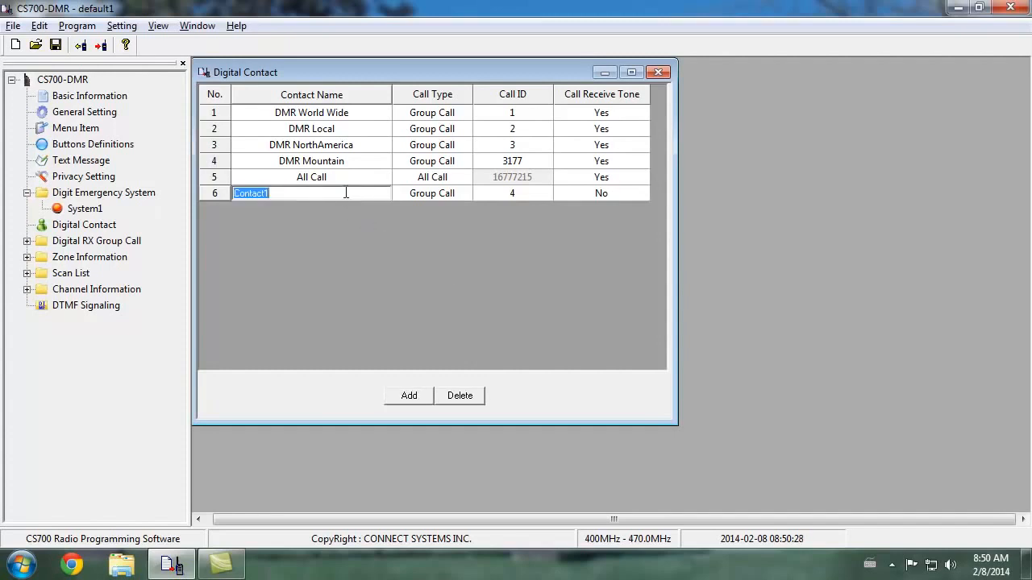
text(K0NGA Mike)
key(Return)
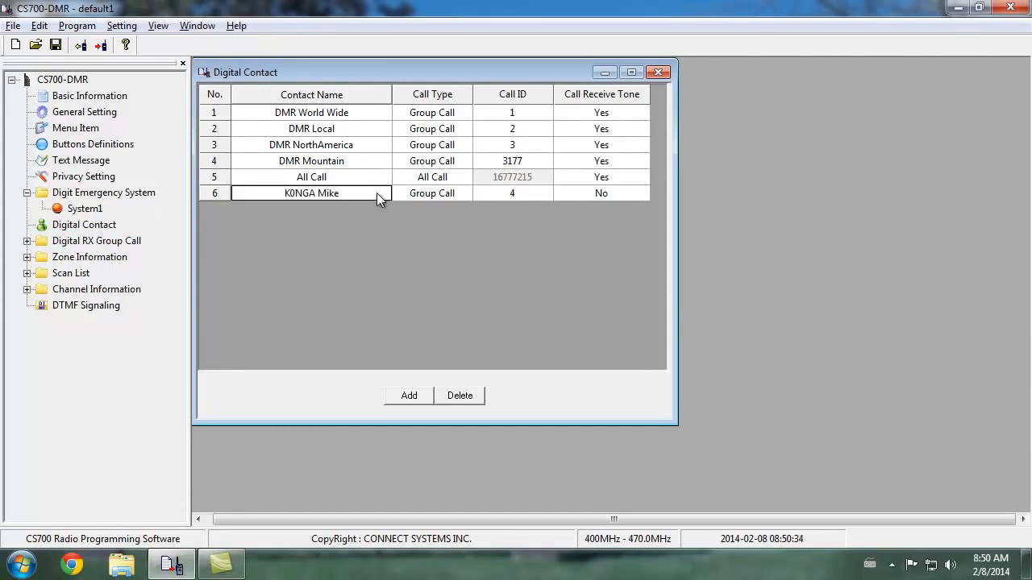
Set the sixth contact's Call Type to Private Call and enter the person's radio ID as the Call ID
click(439, 192)
click(463, 193)
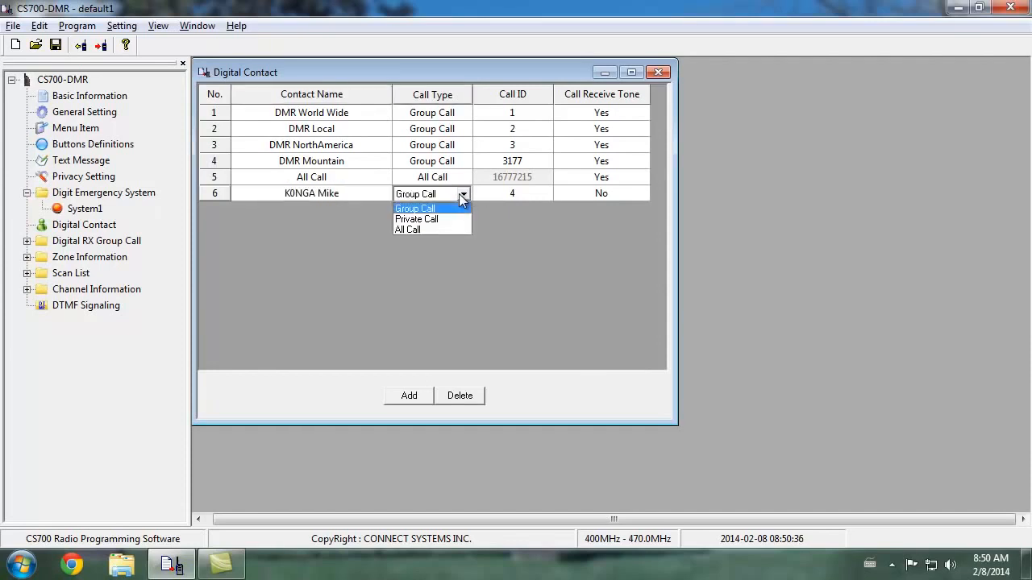
click(451, 218)
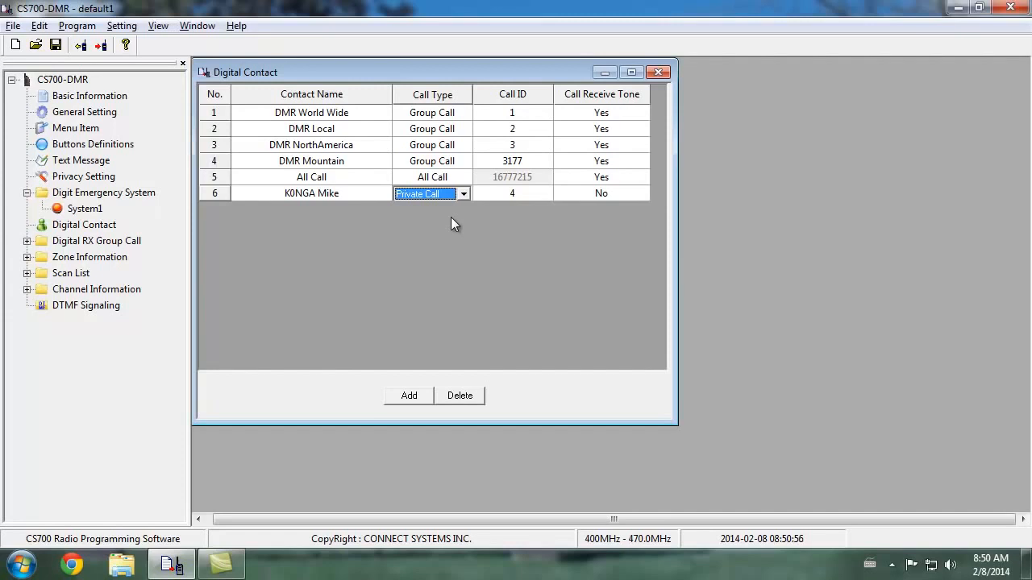
click(507, 194)
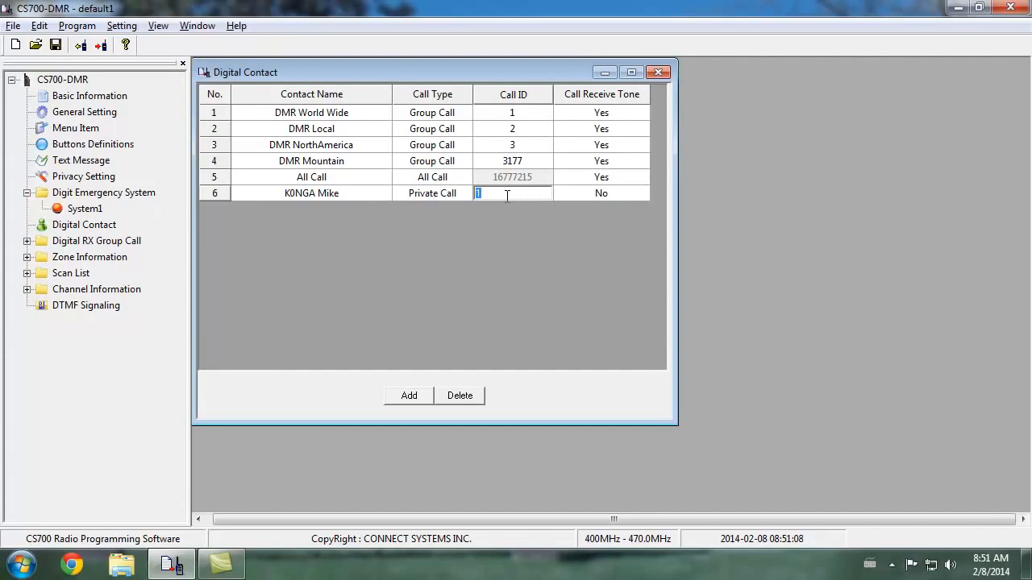
text(9999)
key(Return)
Set the sixth contact's Call Receive Tone to Yes and close the Digital Contact window
click(593, 192)
click(604, 195)
click(602, 218)
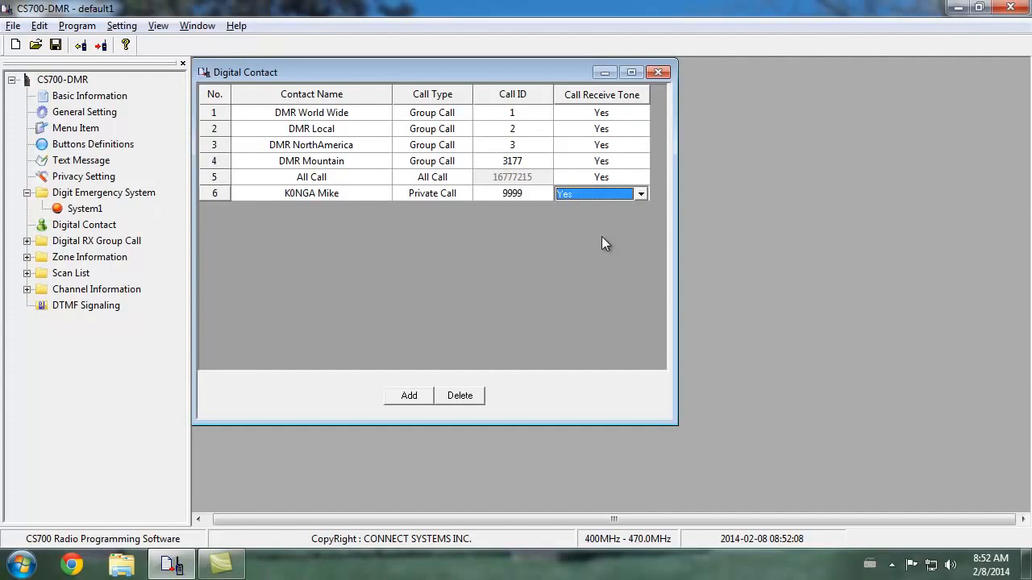
click(524, 198)
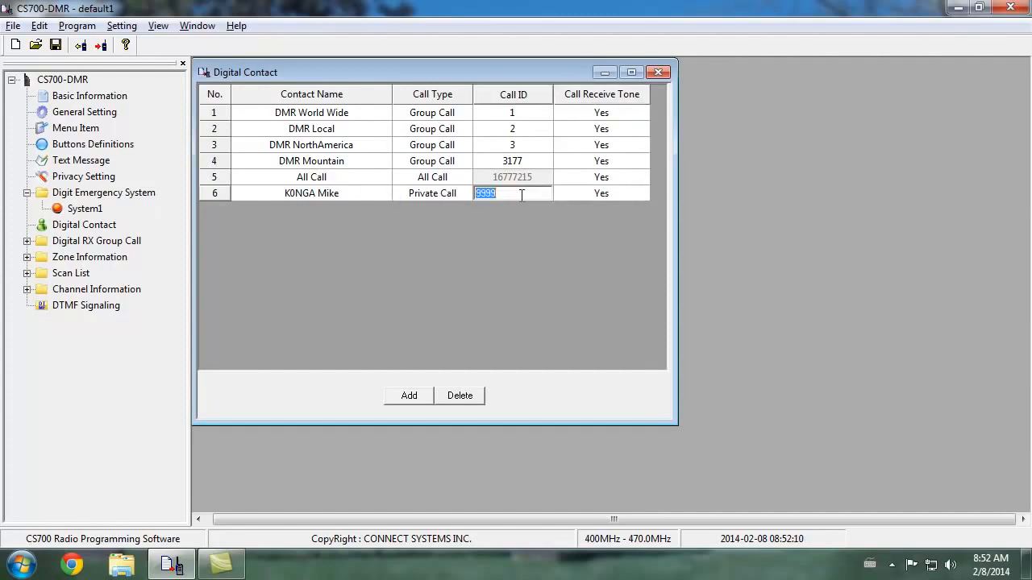
click(370, 190)
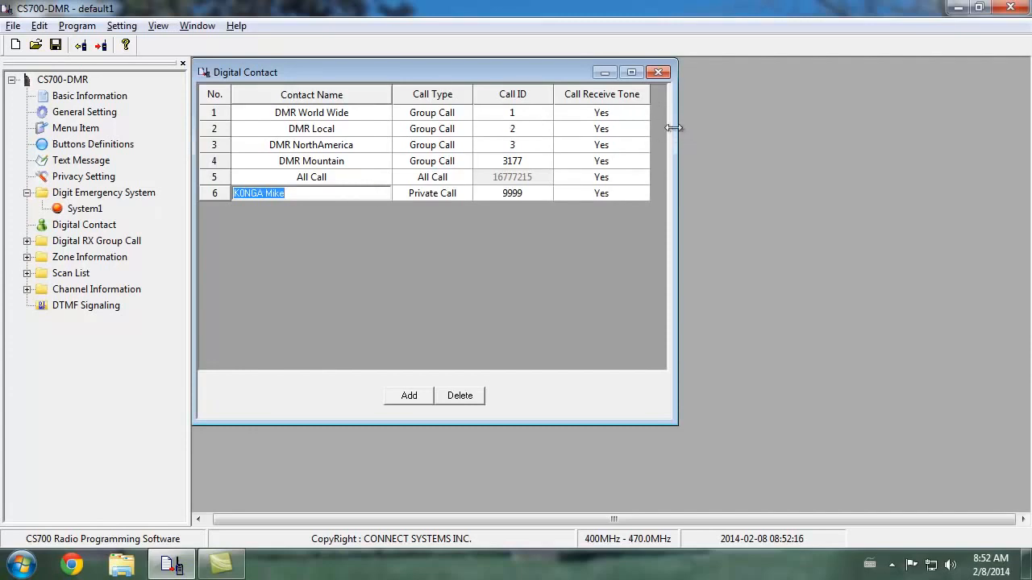
click(660, 73)
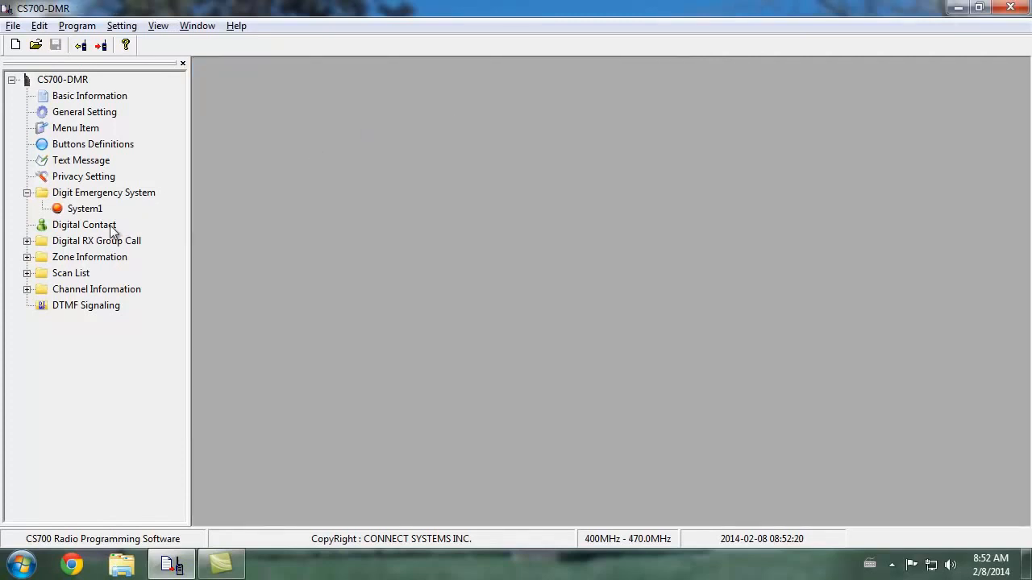
Open GroupList1 under Digital RX Group Call and rename it DMR World Wide
click(27, 240)
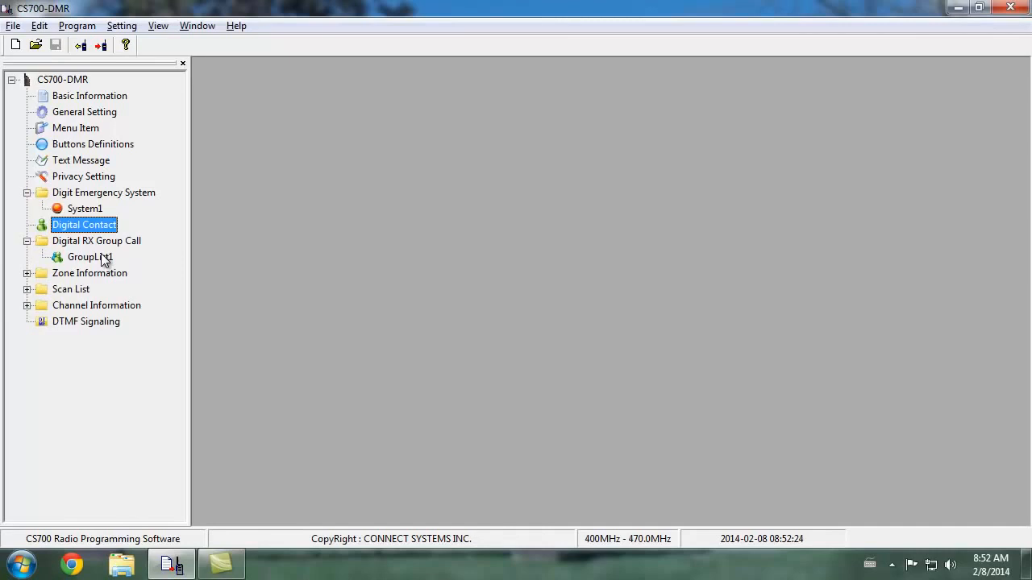
double_click(103, 258)
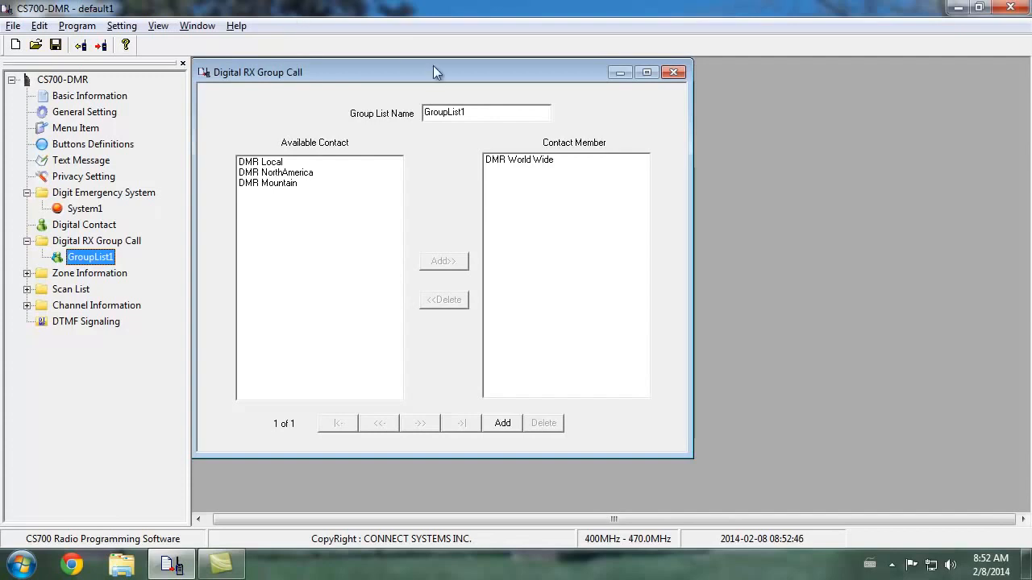
drag(456, 111, 391, 113)
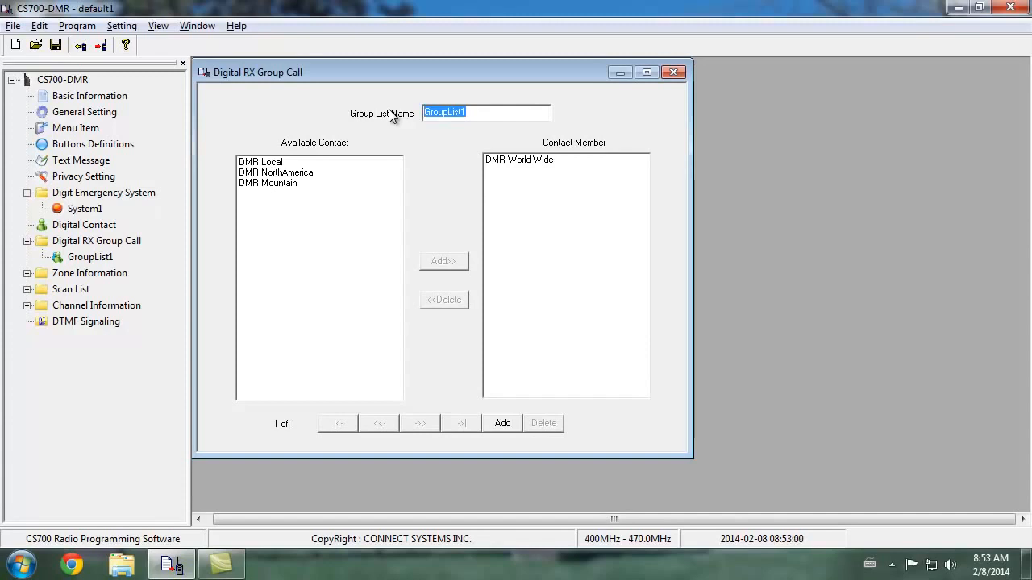
text(DMR World Wide)
Add a second RX group list named DMR Local with the DMR Local contact as its member
click(502, 423)
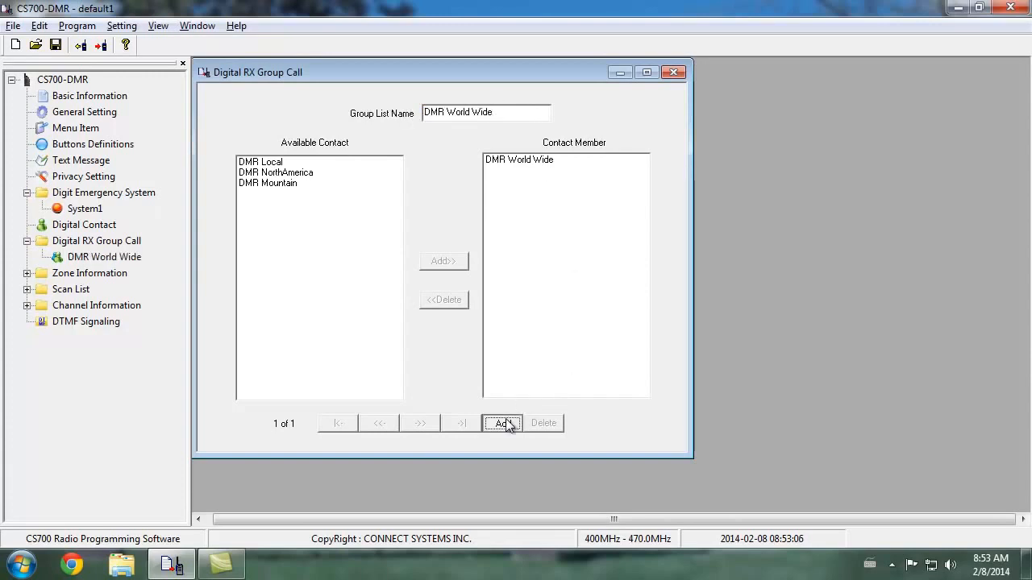
double_click(493, 117)
text(DR)
key(BackSpace)
text(MR Lo)
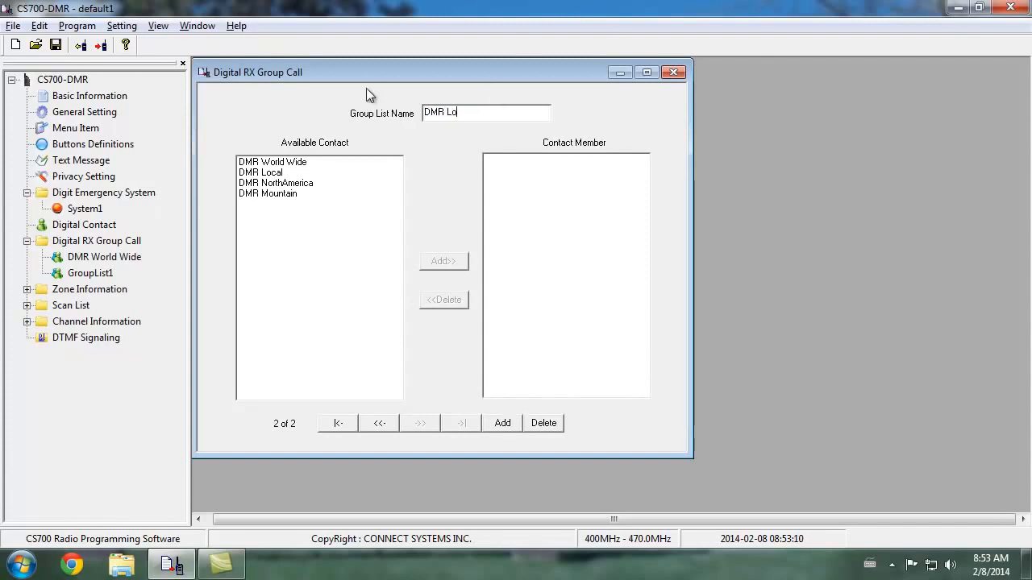
text(cal)
click(296, 172)
click(439, 261)
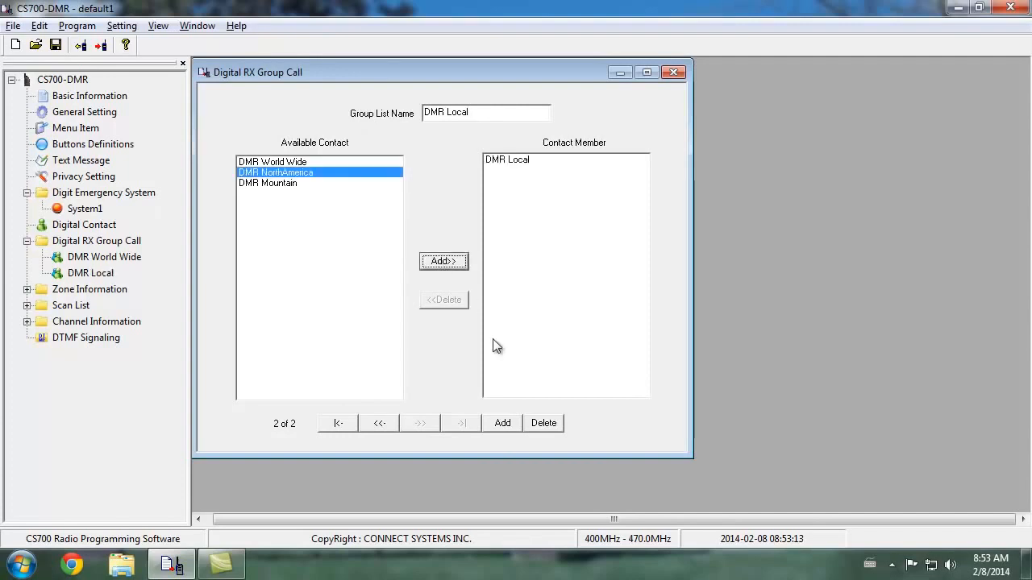
Add a third RX group list named DMR NorthAmerica with the DMR NorthAmerica contact as its member
click(503, 423)
drag(546, 113, 341, 92)
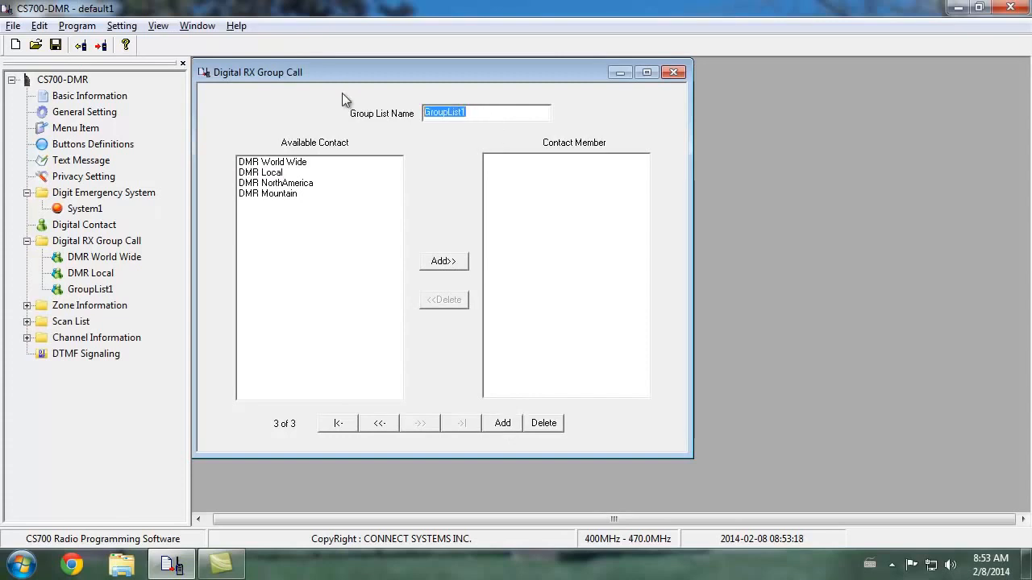
text(DMR NorthAmerica)
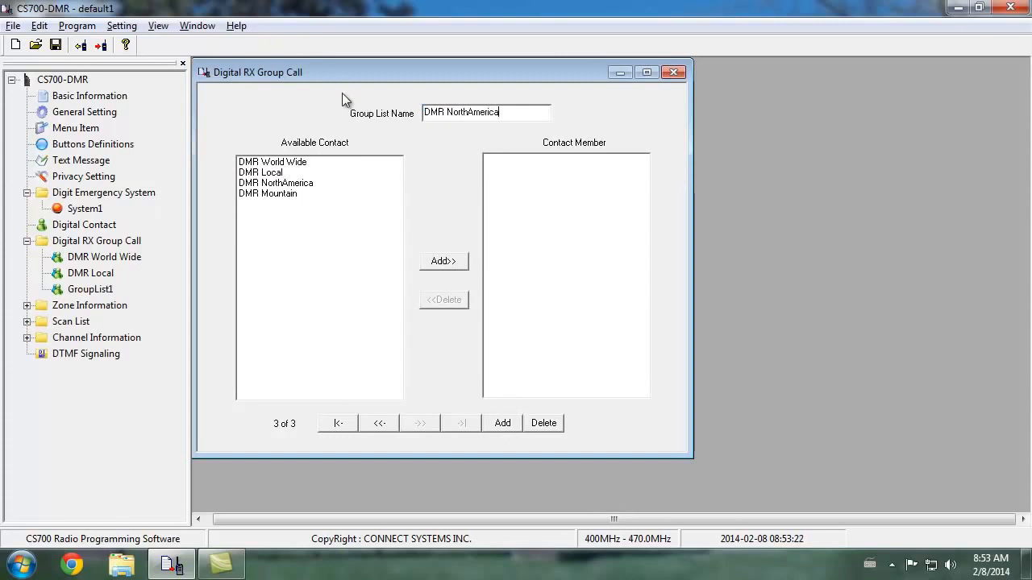
click(319, 183)
click(442, 262)
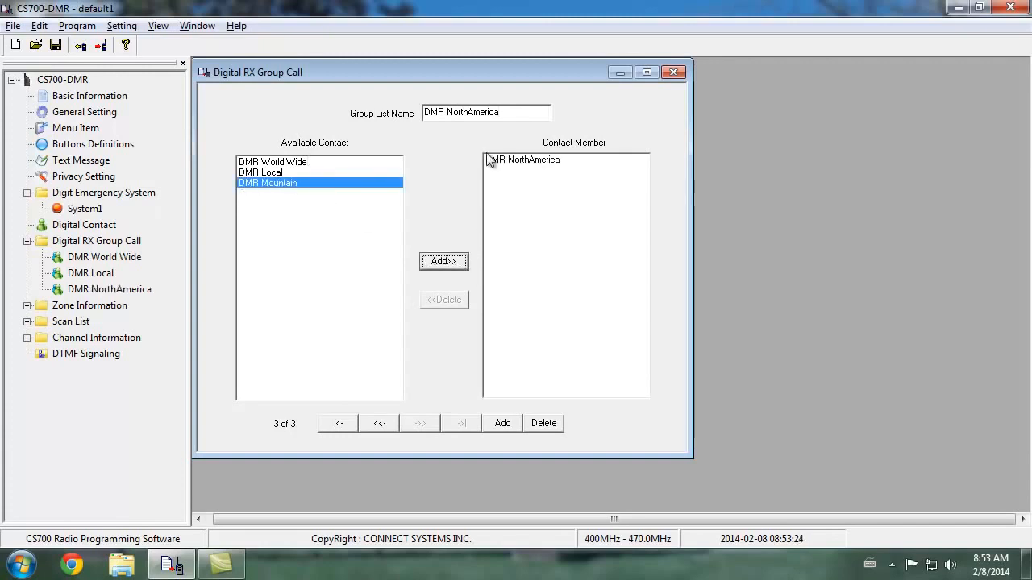
drag(524, 116, 401, 107)
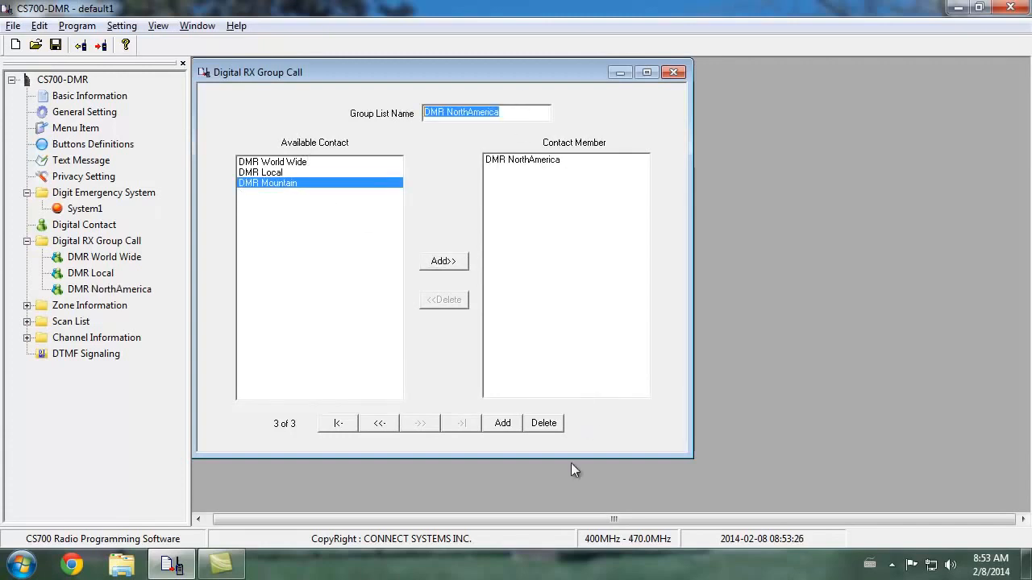
Add a fourth RX group list named DMR Mountain with the DMR Mountain contact as its member
click(502, 423)
drag(506, 114, 380, 108)
text(DMR Mountain)
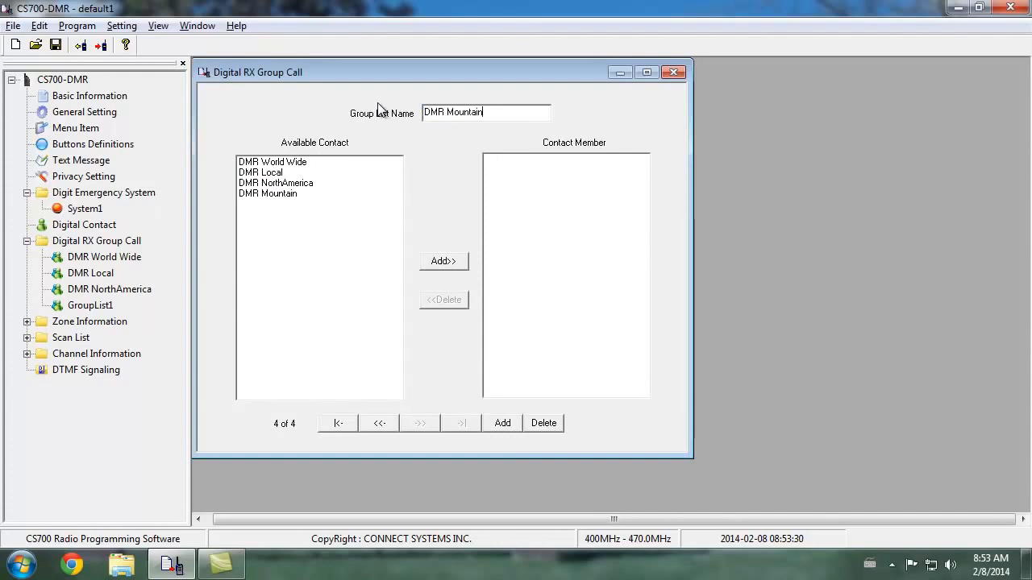
click(300, 187)
click(321, 194)
click(431, 262)
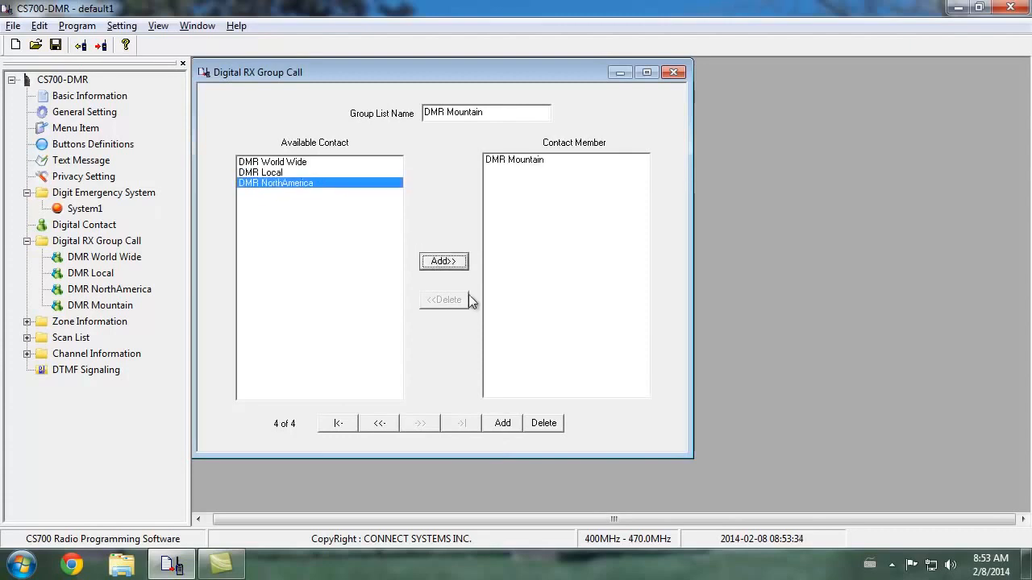
Browse back through the four RX group lists and forward again to check each list's name and member
click(380, 424)
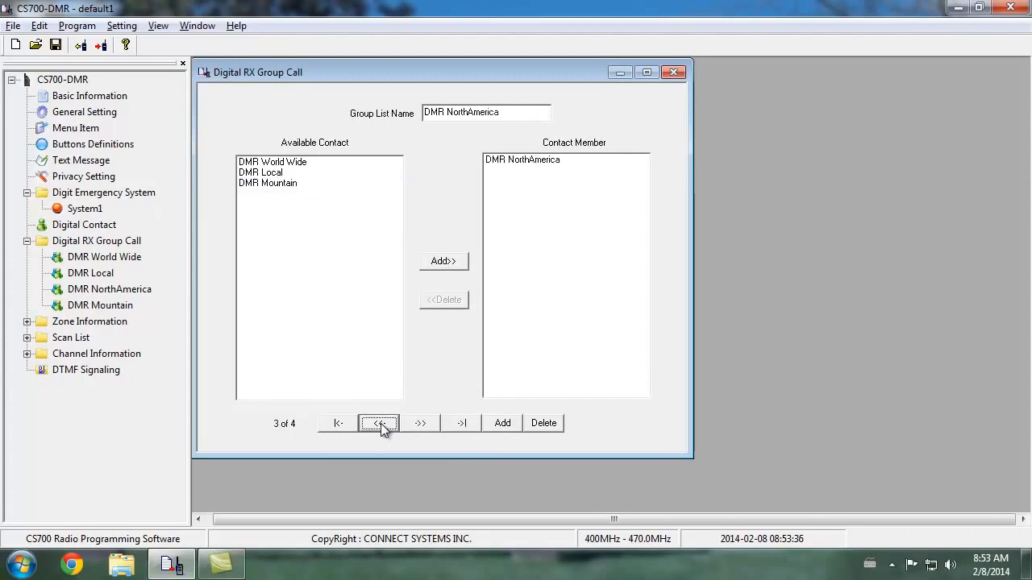
click(380, 423)
click(380, 423)
click(430, 425)
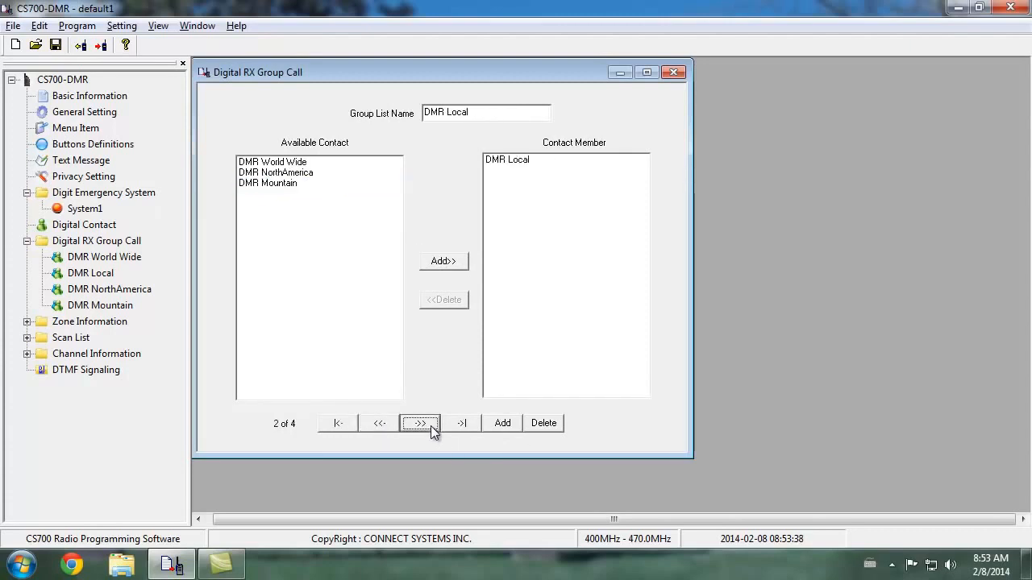
click(431, 426)
click(430, 426)
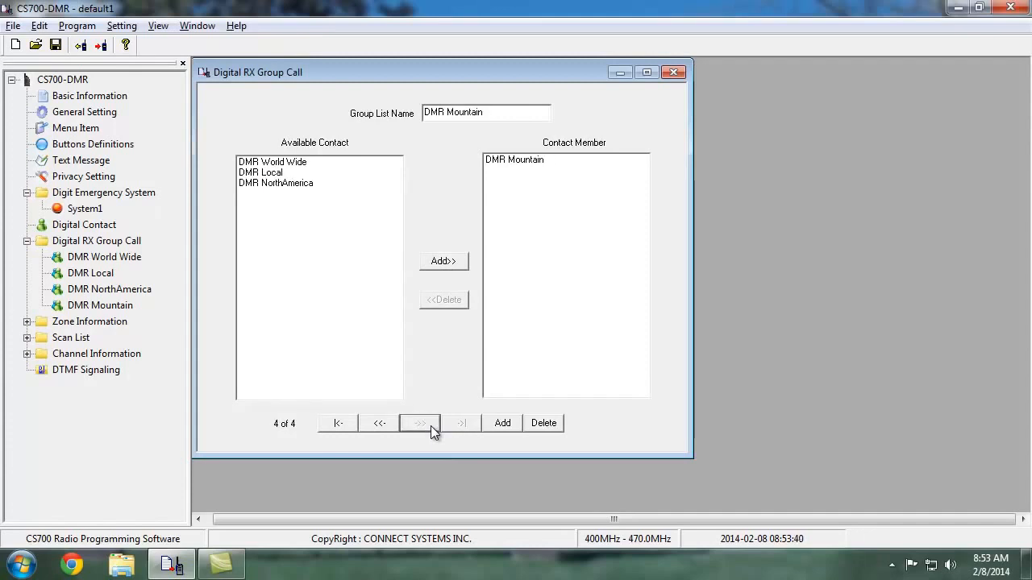
Add a fifth RX group list named All Call without any contact members
click(506, 425)
drag(484, 116, 295, 79)
text(All Call)
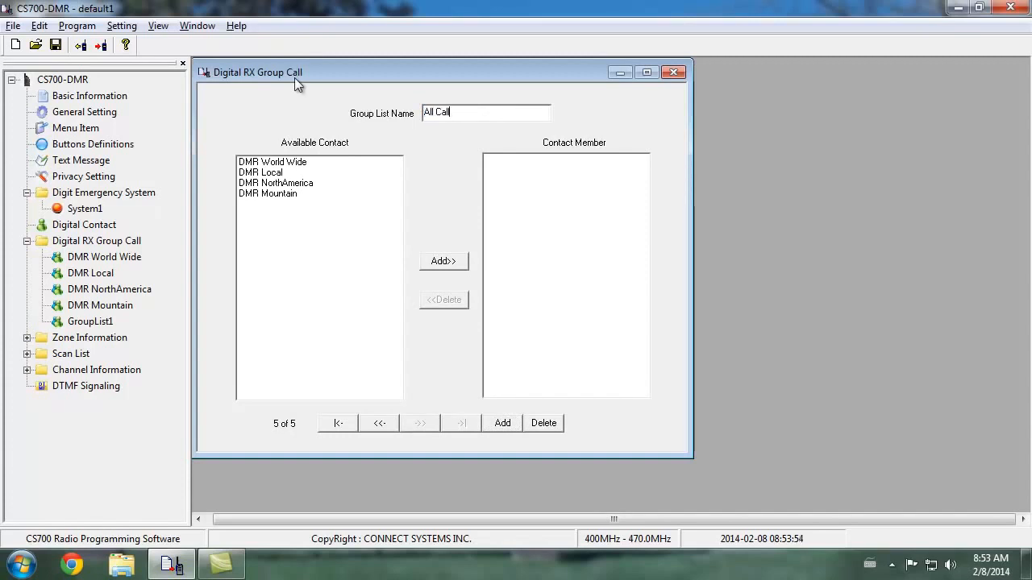
click(295, 162)
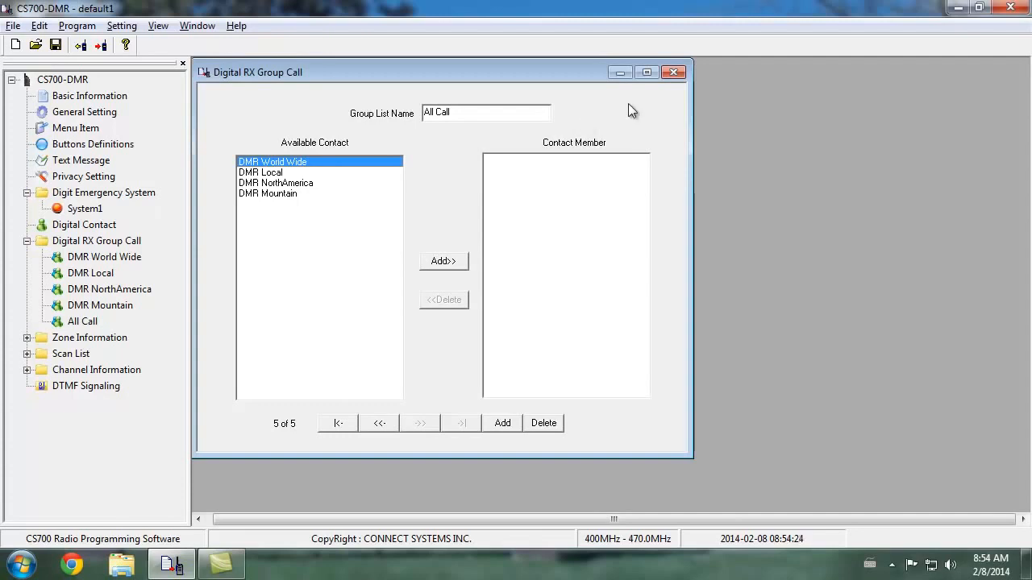
Close the Digital RX Group Call window and open Channel1 under Channel Information
click(674, 73)
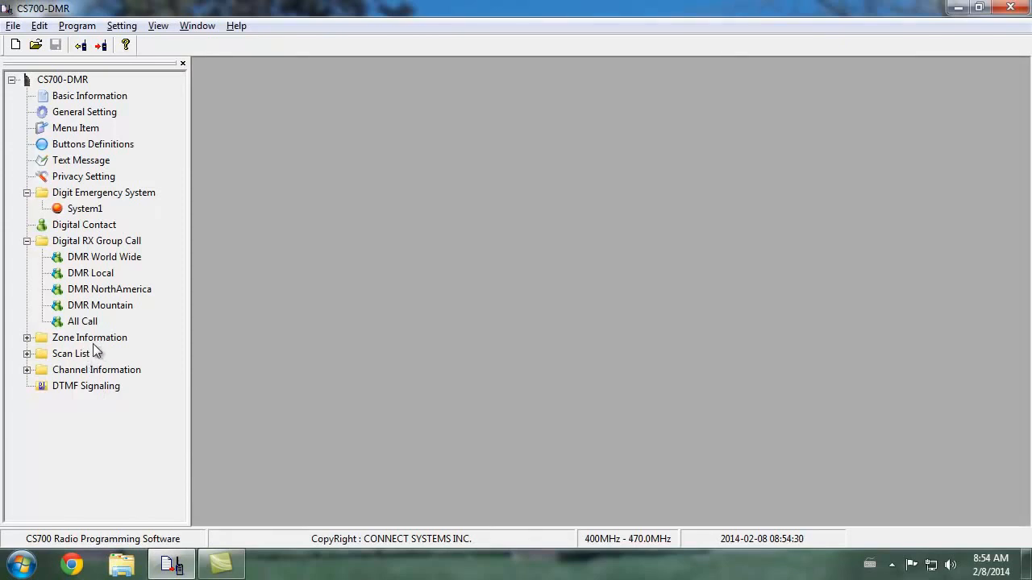
click(27, 369)
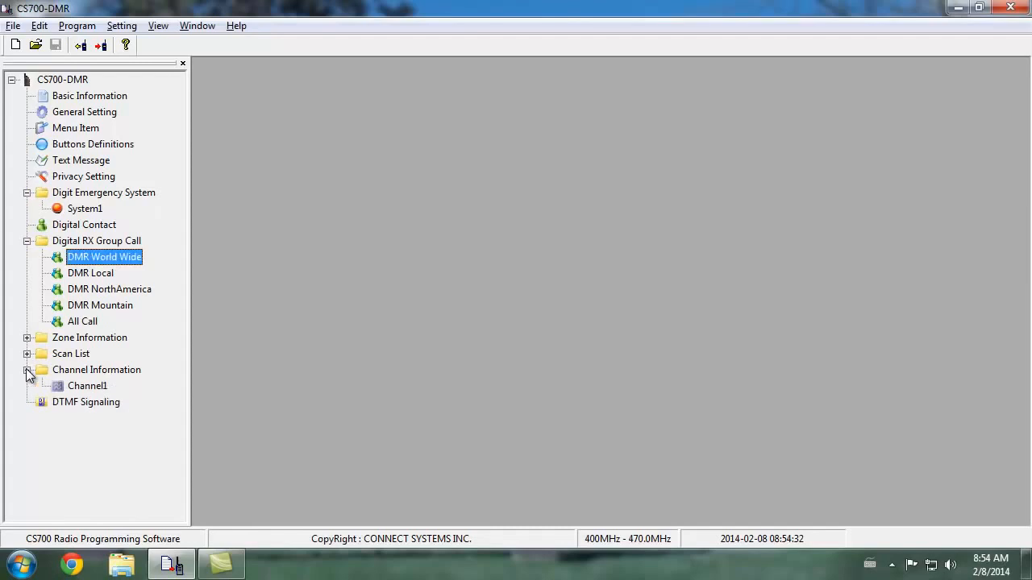
double_click(93, 389)
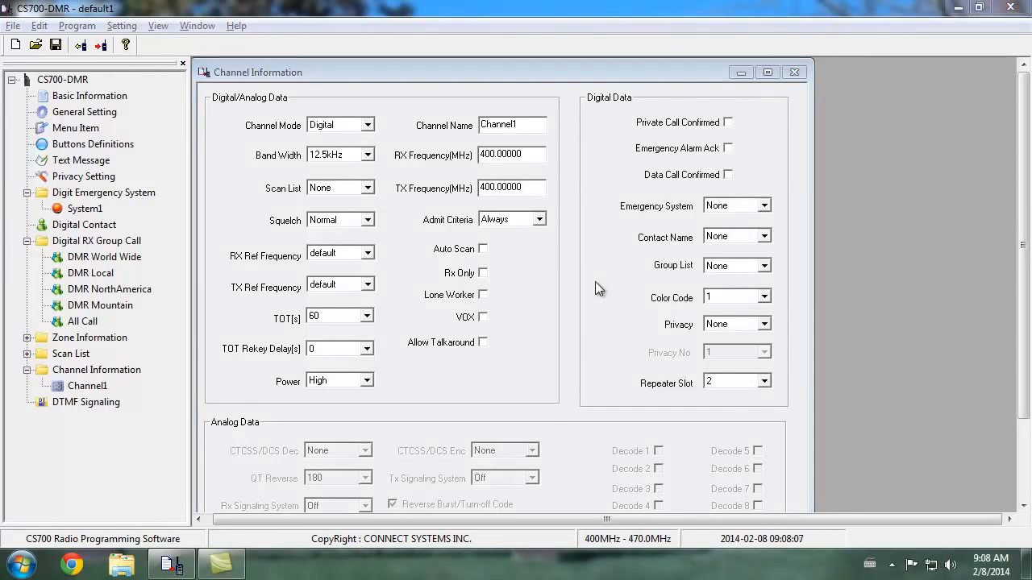
Try Channel1 in Digital and Analog Channel Mode, with a 25kHz Band Width in Analog
click(368, 125)
click(335, 139)
click(367, 125)
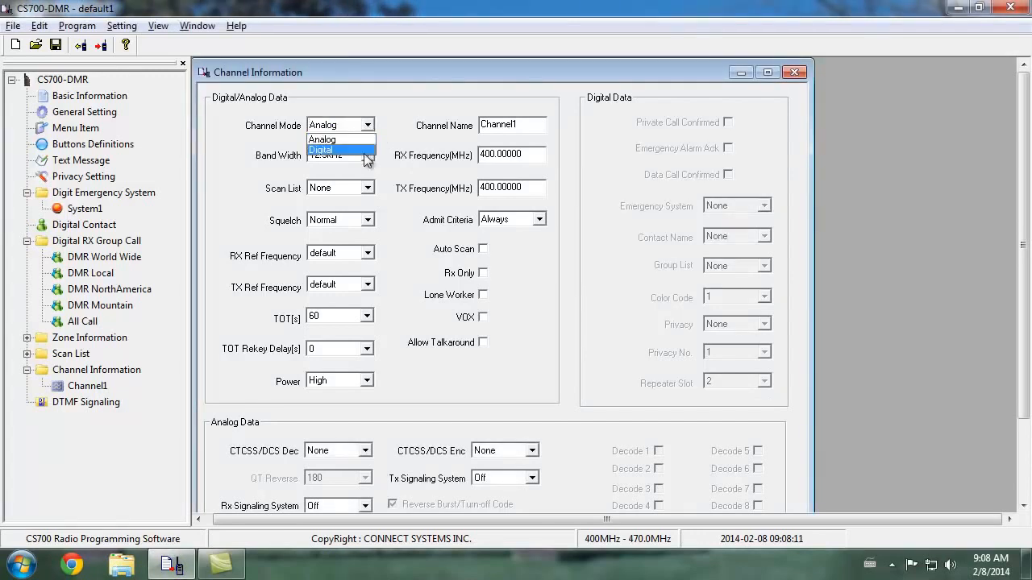
click(364, 150)
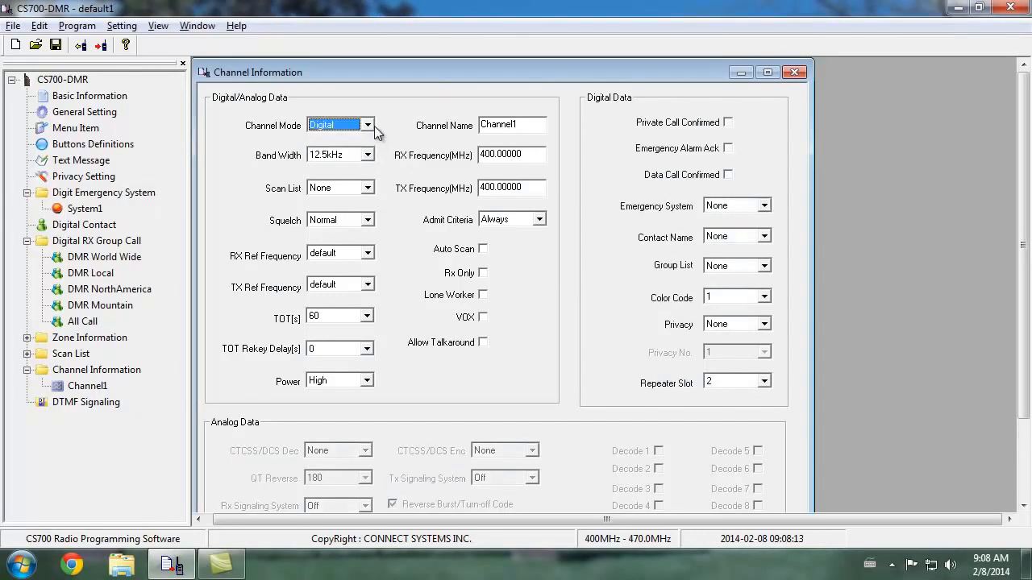
click(367, 125)
click(363, 139)
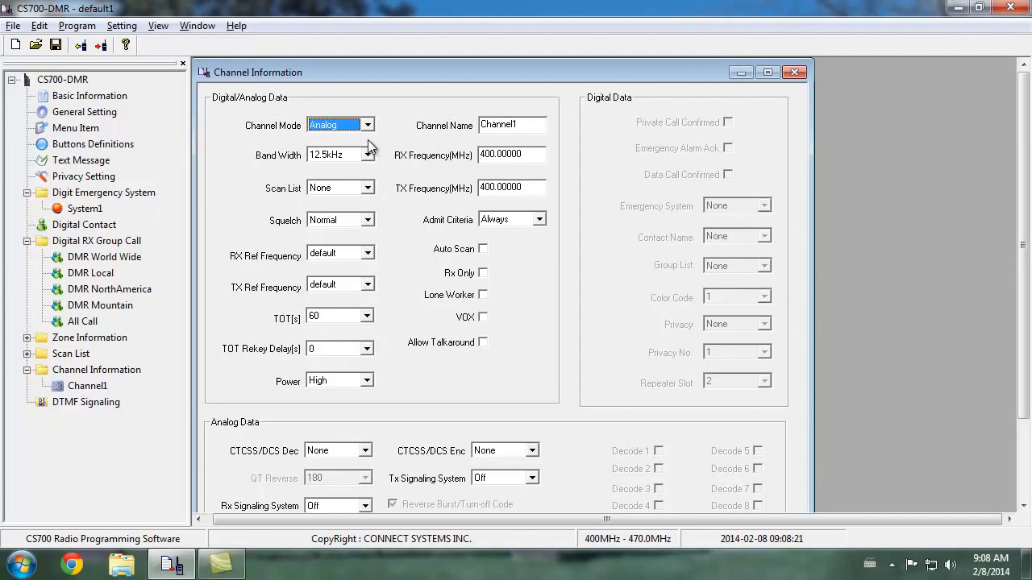
click(366, 155)
click(363, 180)
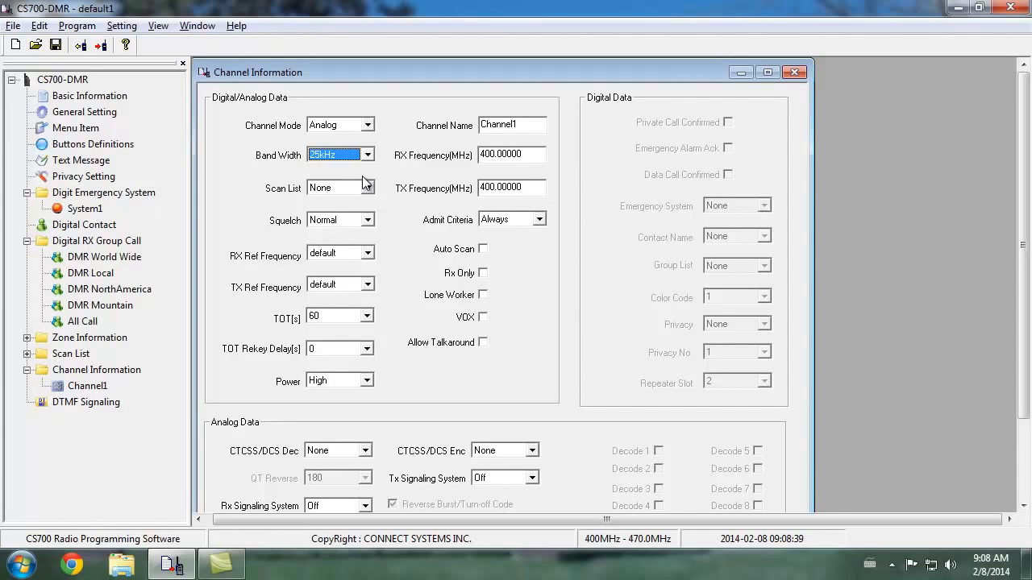
Switch Channel1's Channel Mode back to Digital, comparing its options once more with Analog
click(367, 125)
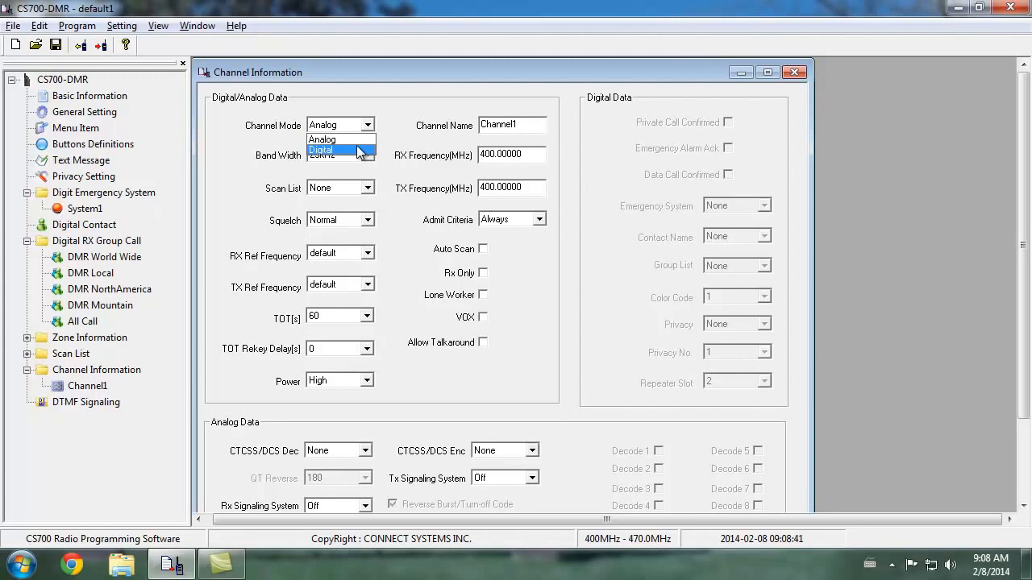
click(360, 151)
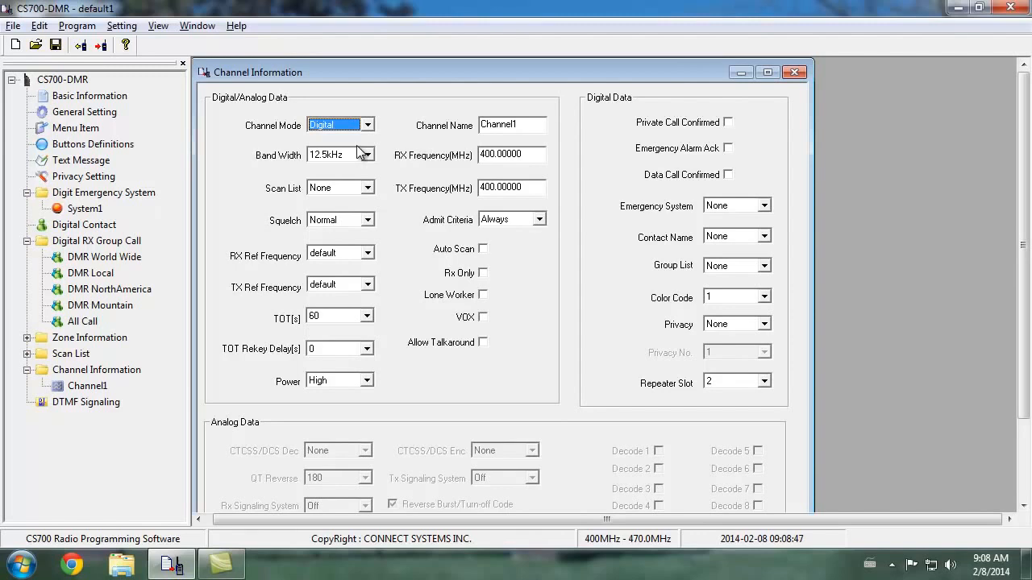
click(338, 125)
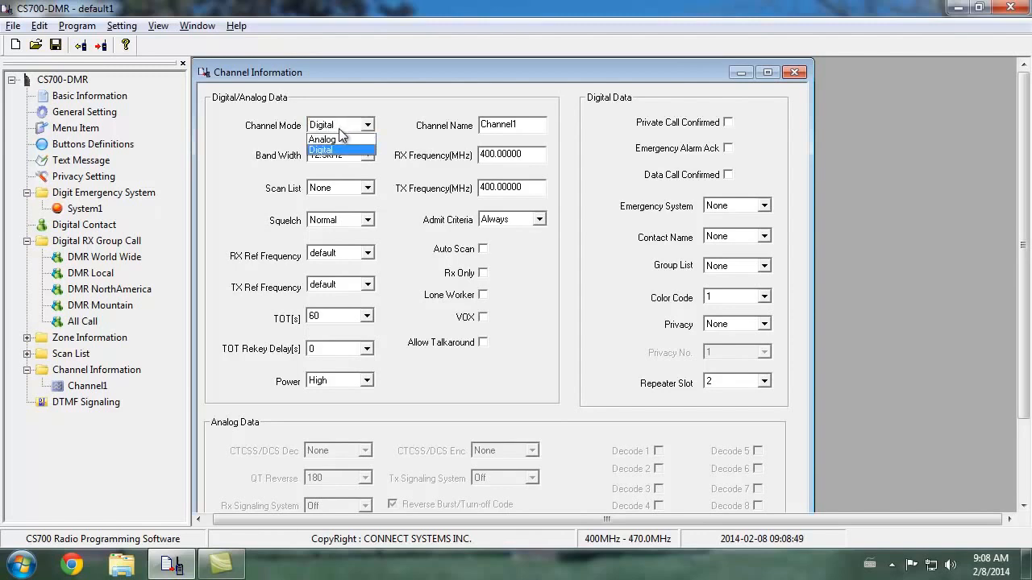
click(339, 139)
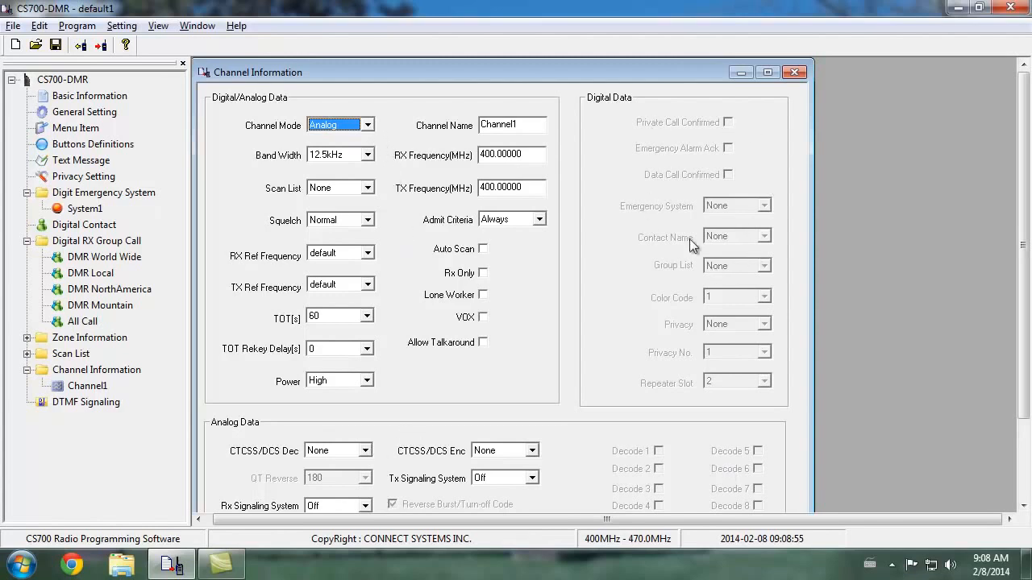
click(366, 125)
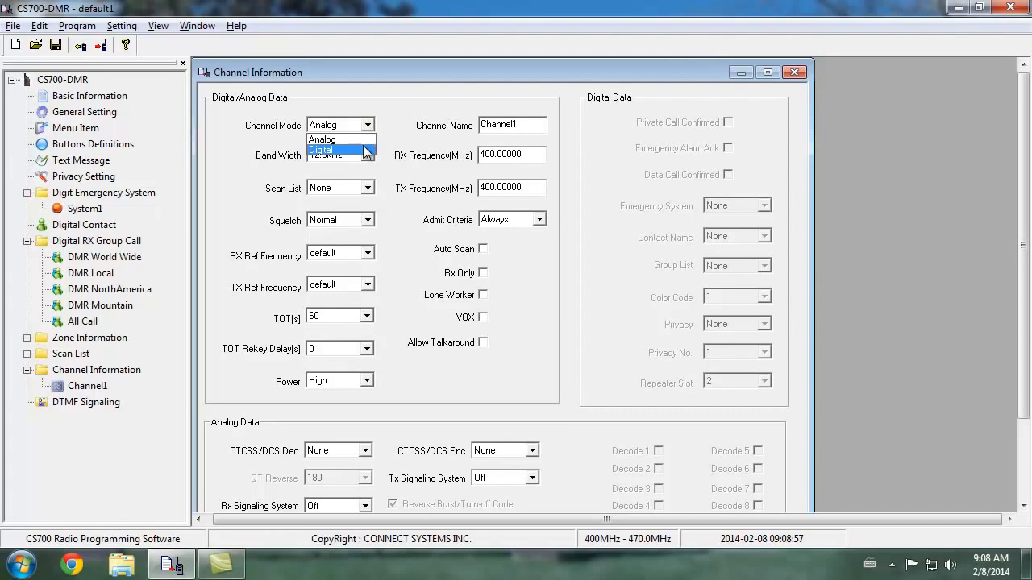
click(367, 151)
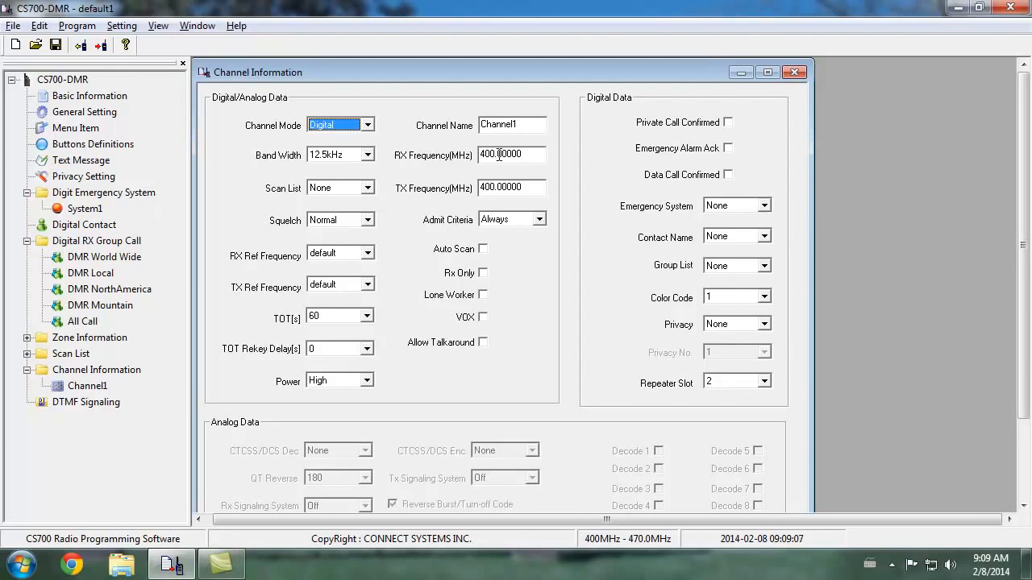
Rename Channel1 as Lee DMR WW
drag(528, 125, 418, 121)
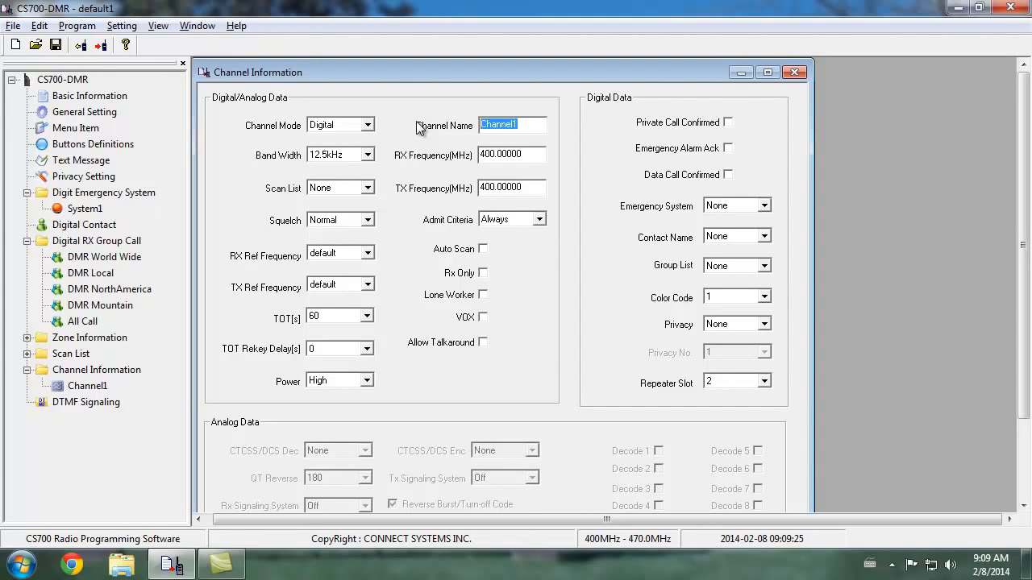
text(Lee DMR WW)
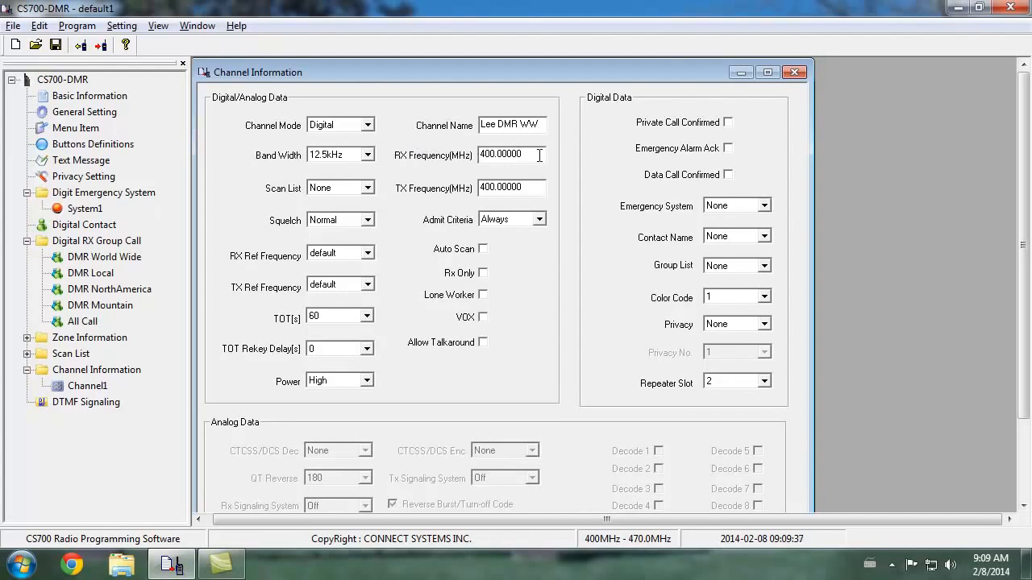
key(Tab)
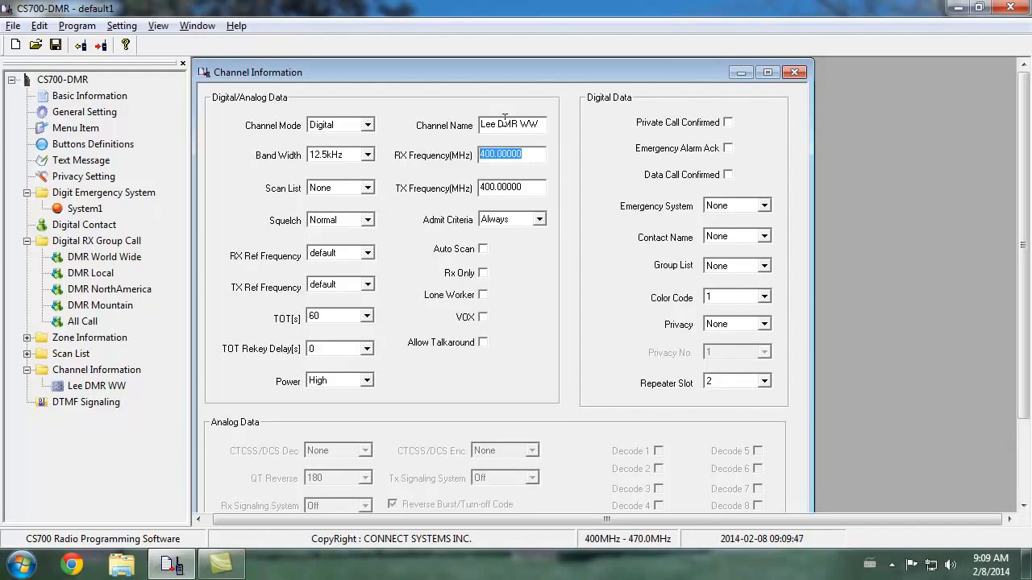
Set the Lee DMR WW channel's RX frequency to 445.05 MHz and TX frequency to 440.05 MHz
text(445.05)
key(Tab)
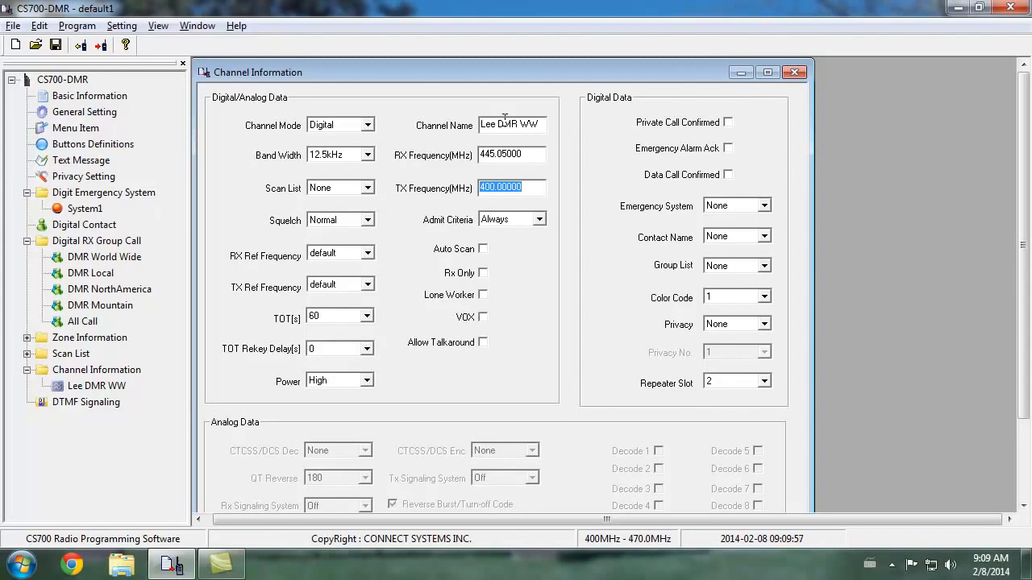
text(440.05)
key(Tab)
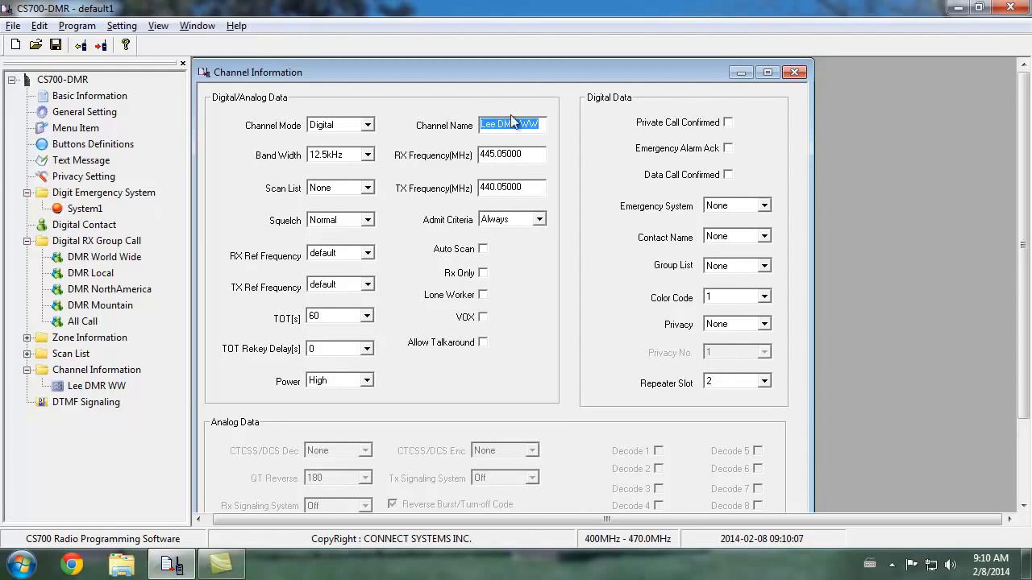
Set the Lee DMR WW channel's Admit Criteria to Color Code and enable Allow Talkaround
click(538, 220)
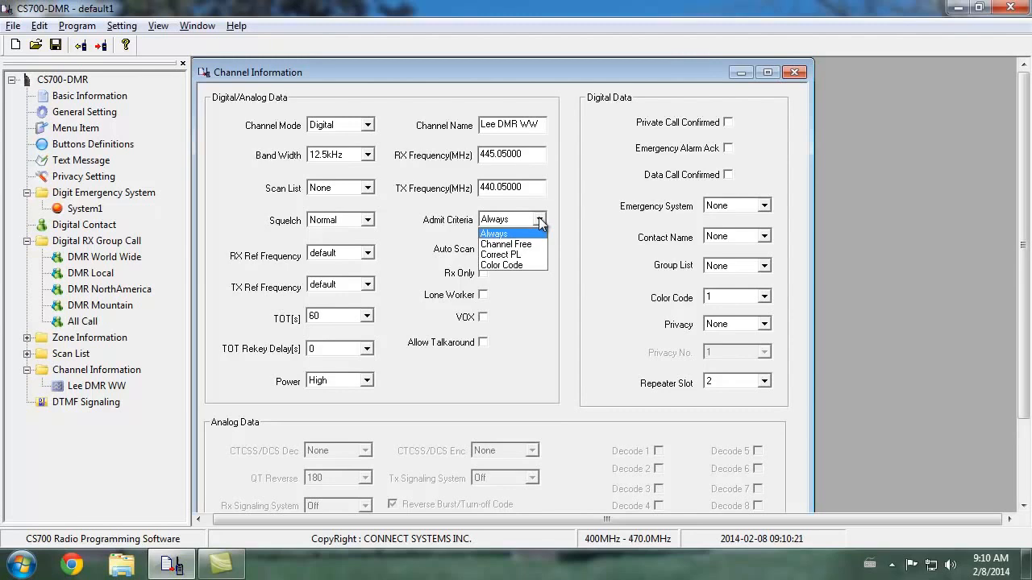
click(531, 264)
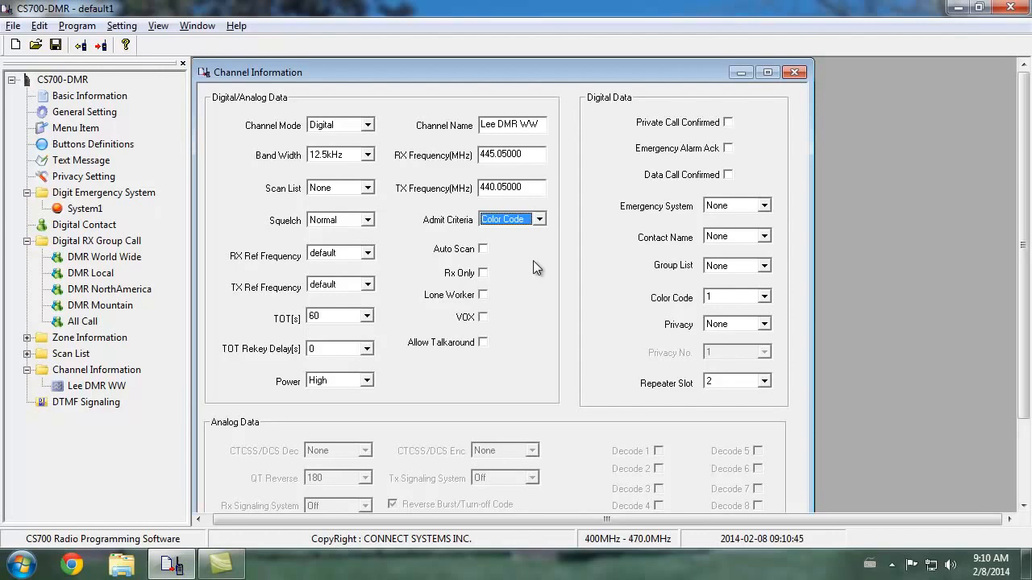
click(482, 342)
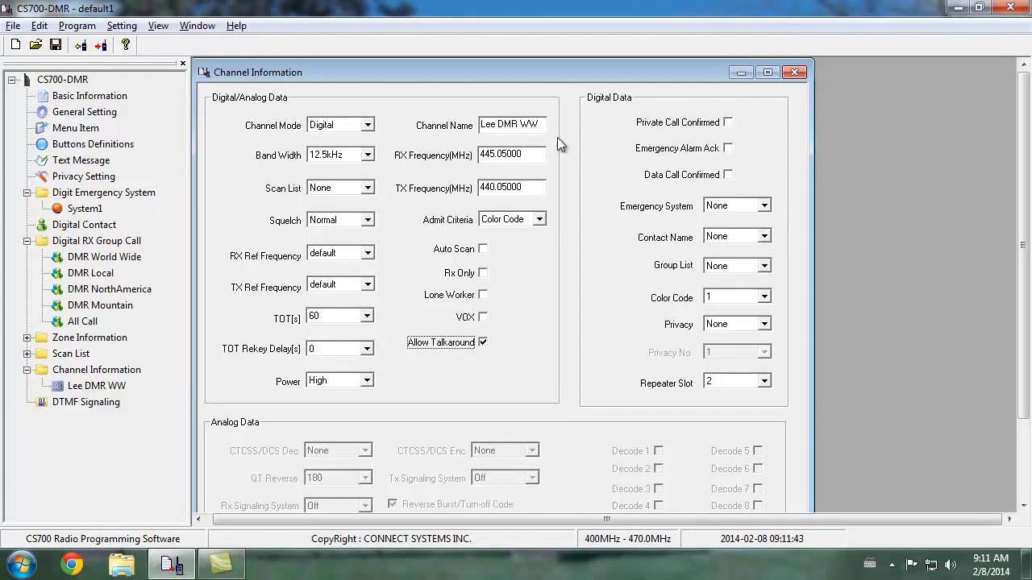
Assign DMR World Wide as Lee DMR WW's contact and group list, with Color Code 1 and Repeater Slot 1
click(766, 237)
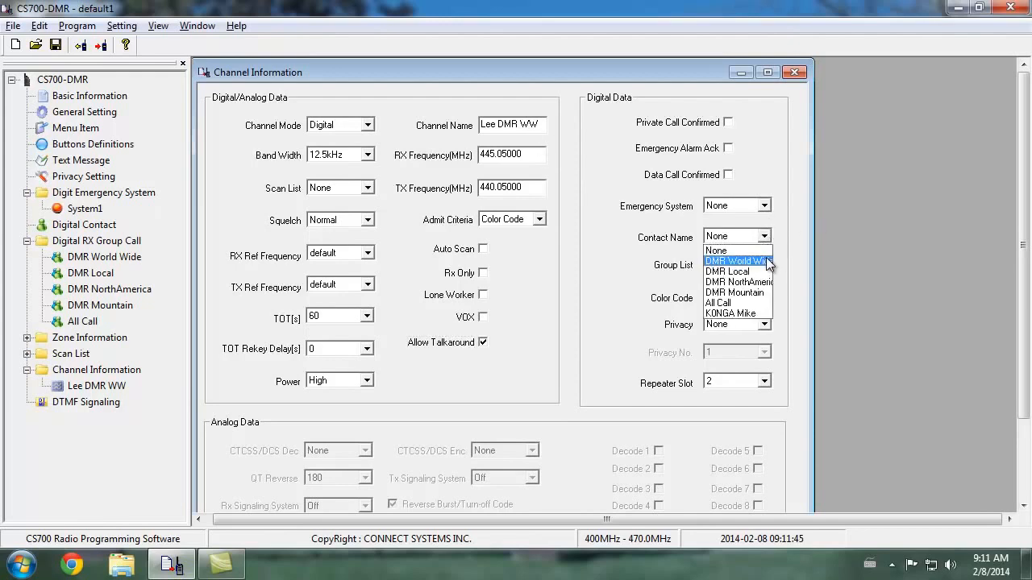
click(757, 259)
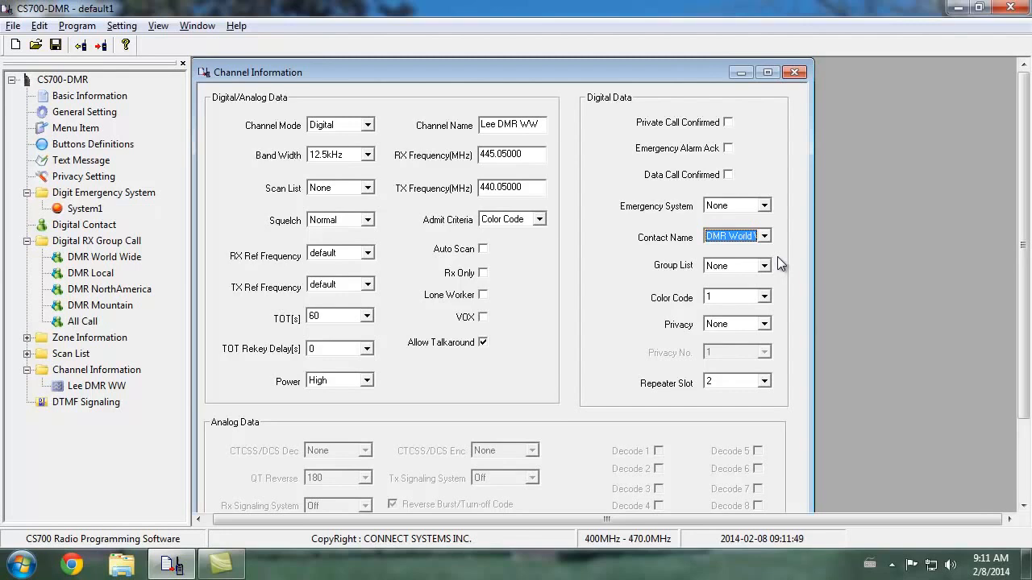
click(764, 266)
click(758, 291)
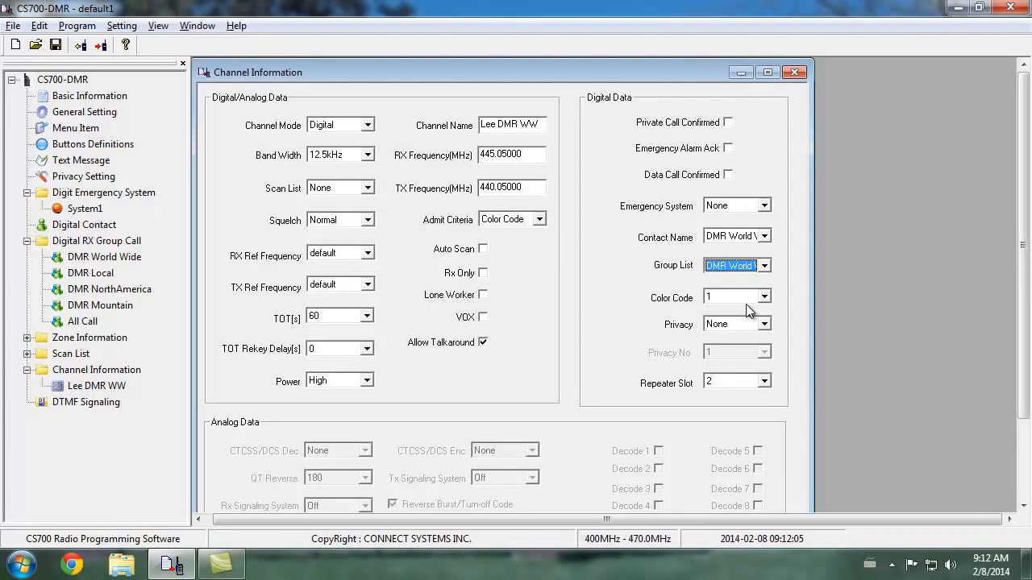
click(747, 300)
click(742, 317)
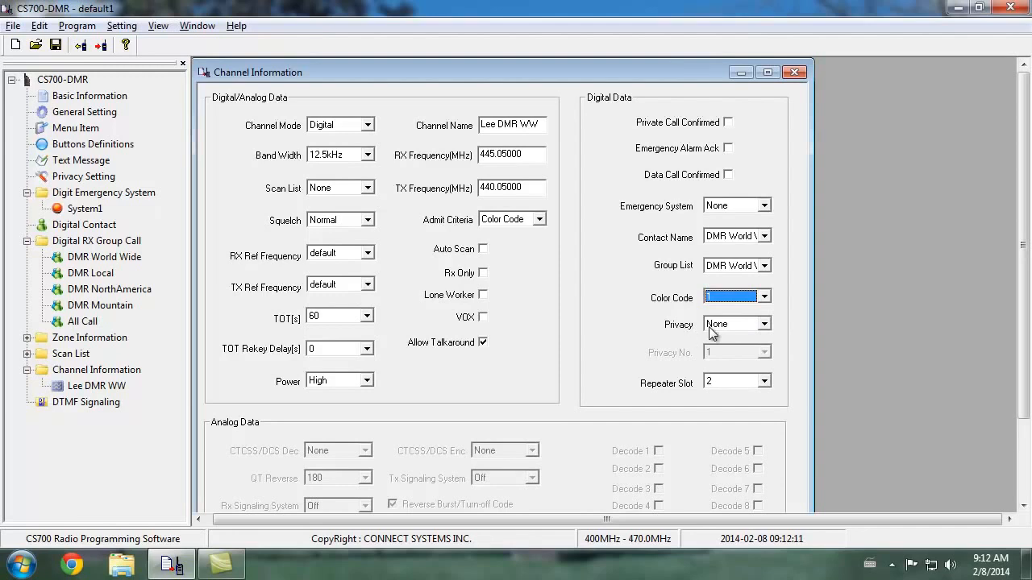
click(765, 383)
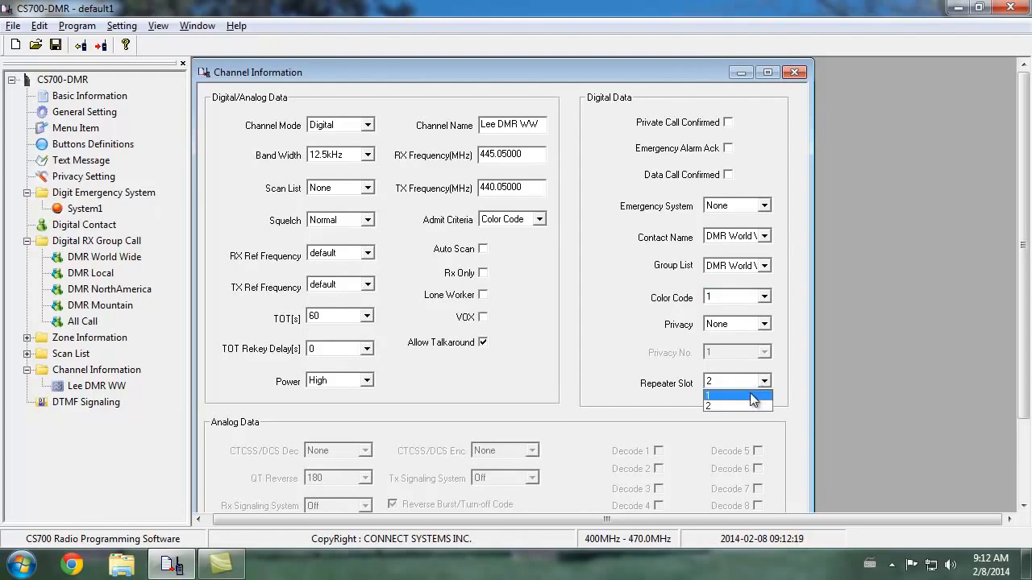
click(749, 393)
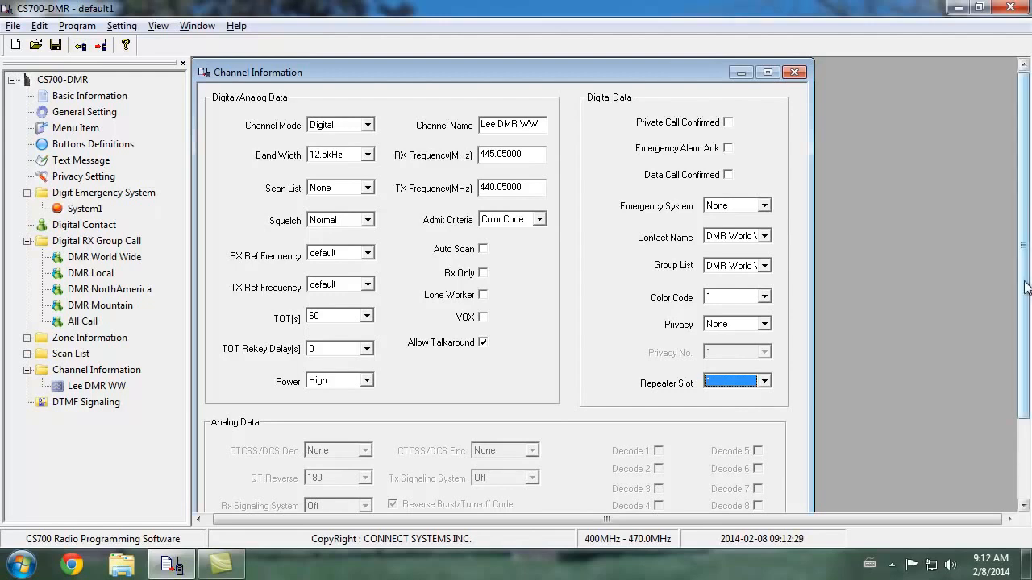
Add a second channel in Digital mode and name it Lee DMR NA
scroll(1024, 290, down, 3)
click(567, 473)
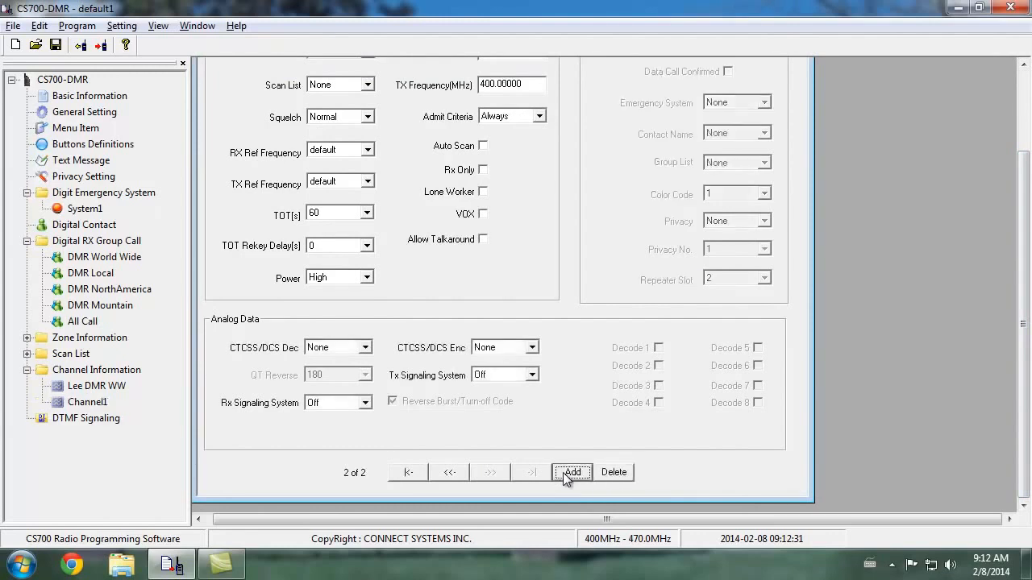
scroll(1028, 442, up, 3)
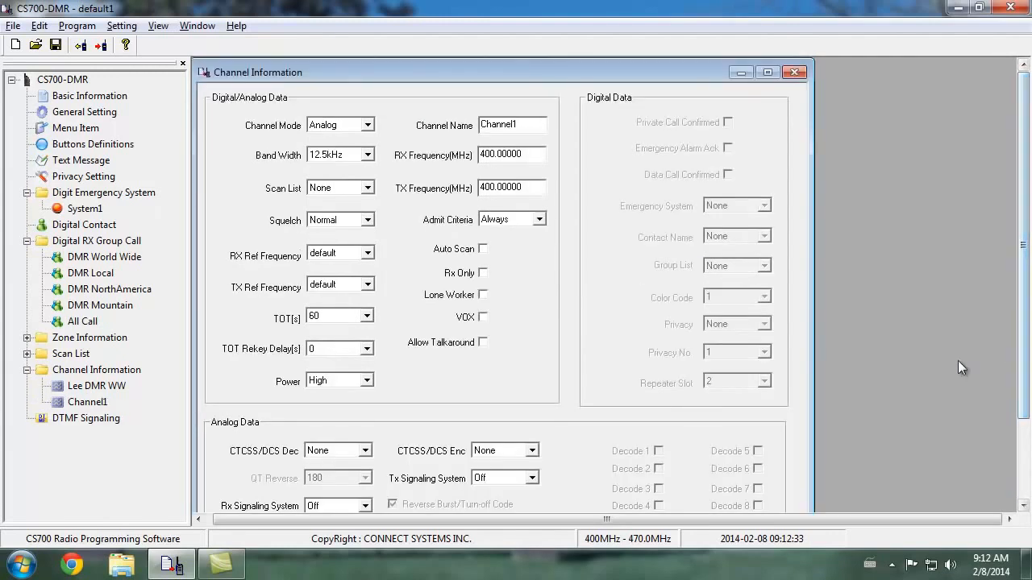
click(366, 125)
click(365, 150)
key(Tab)
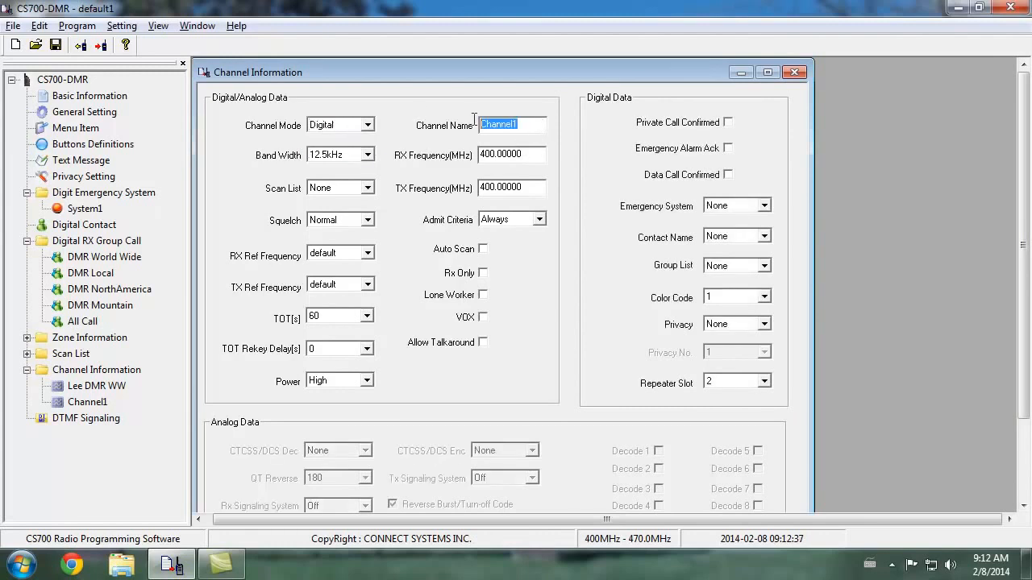
text(Lee DMR NA)
key(Tab)
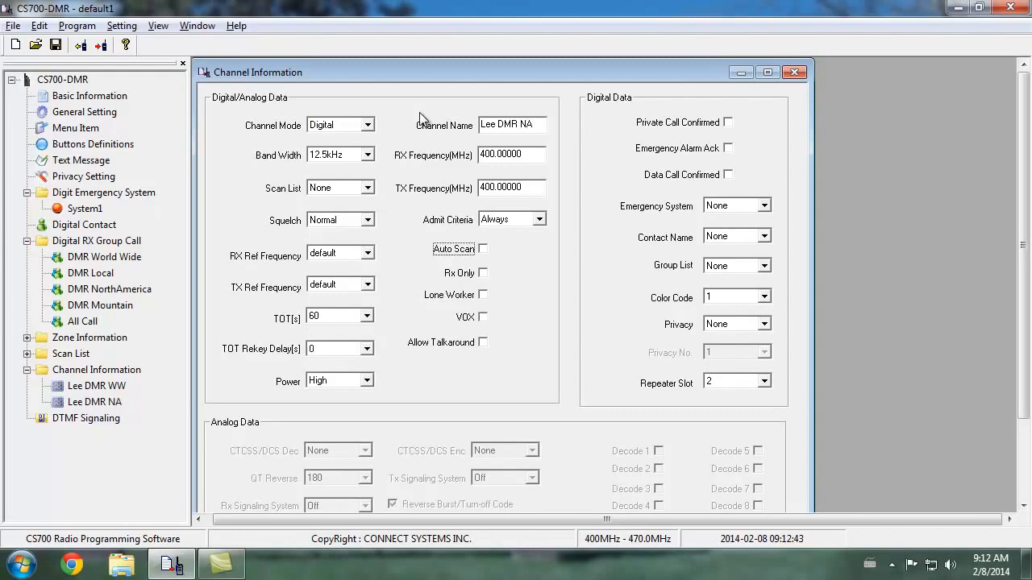
Set the Lee DMR NA channel's RX frequency to 445.05000 MHz and TX frequency to 440.05000 MHz
drag(526, 154, 430, 146)
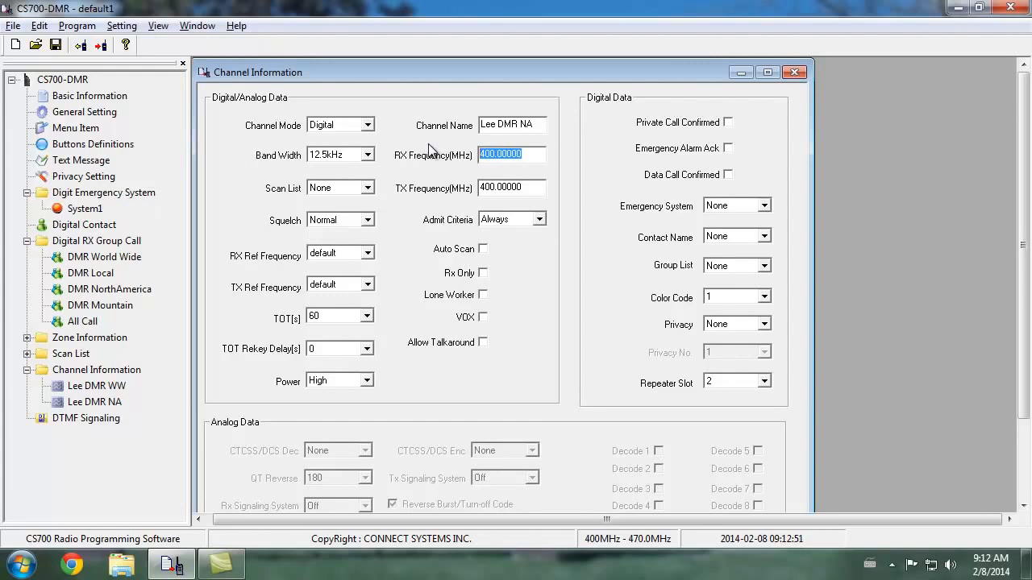
text(445.05000)
key(Tab)
text(44)
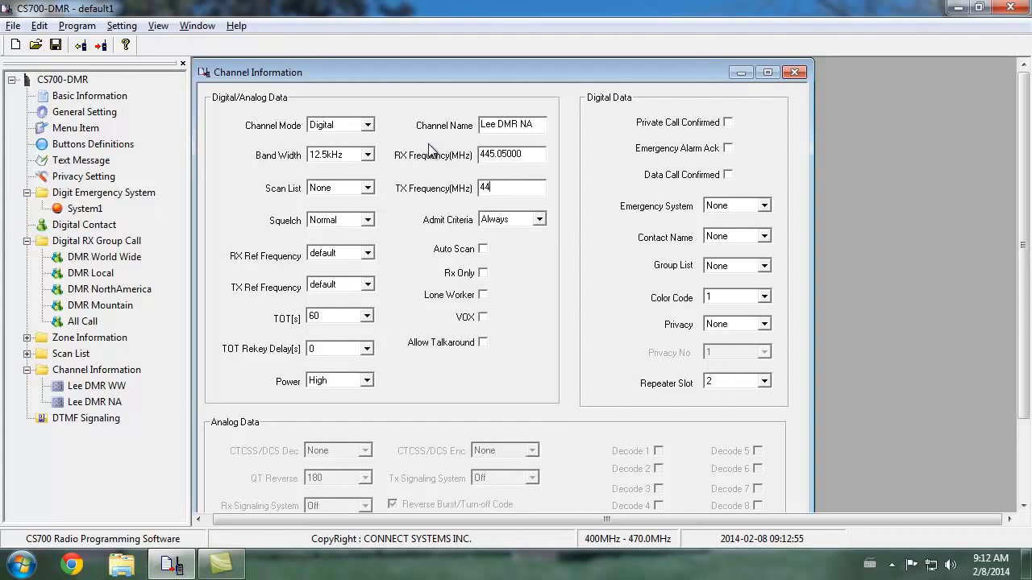
text(0.05000)
key(Tab)
Set the Lee DMR NA channel's Admit Criteria to Color Code and enable Allow Talkaround
click(523, 225)
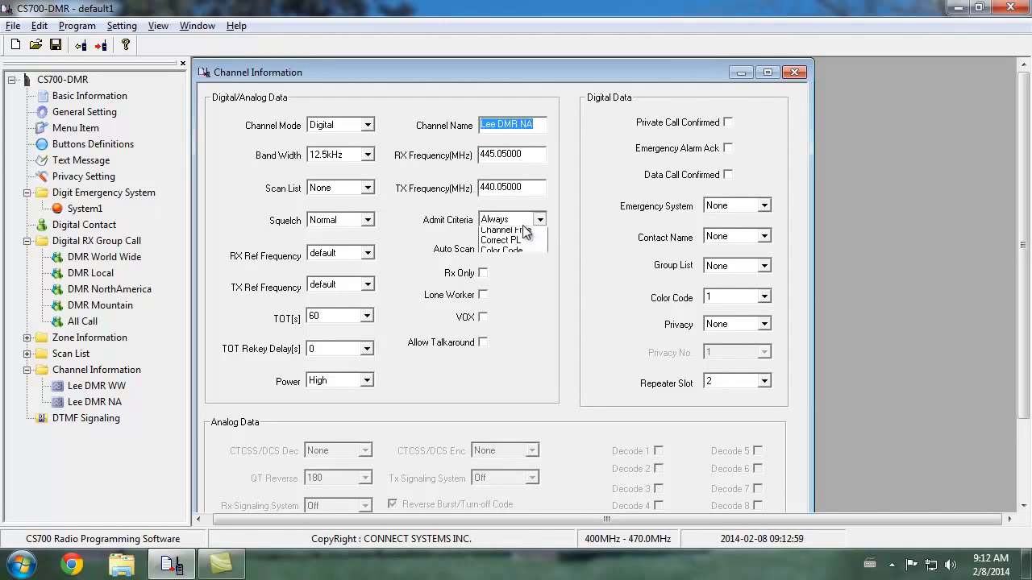
click(520, 265)
click(483, 341)
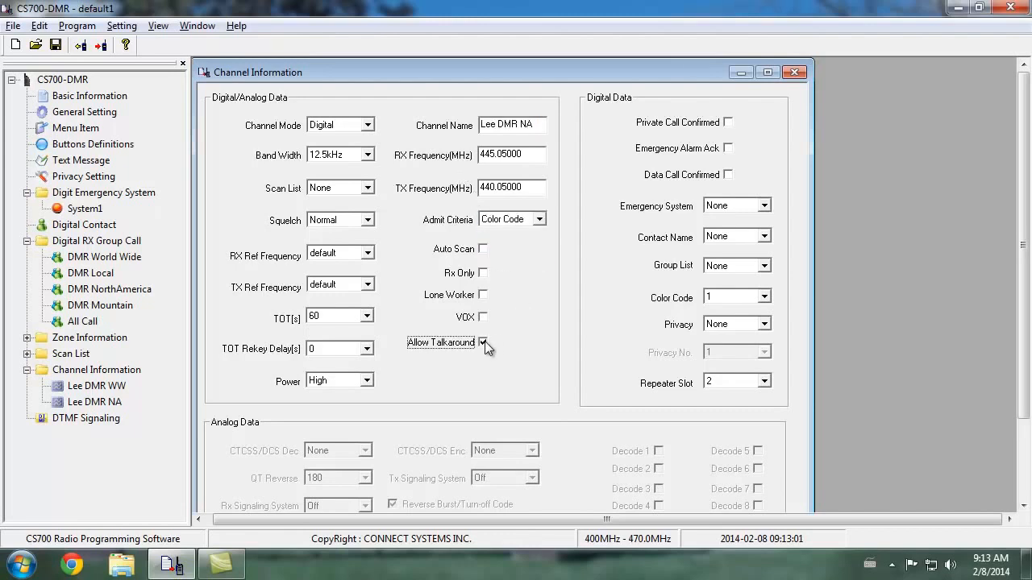
Assign DMR NorthAmerica as Lee DMR NA's contact and group list, and set Repeater Slot 1
click(754, 240)
click(739, 287)
click(755, 266)
click(742, 311)
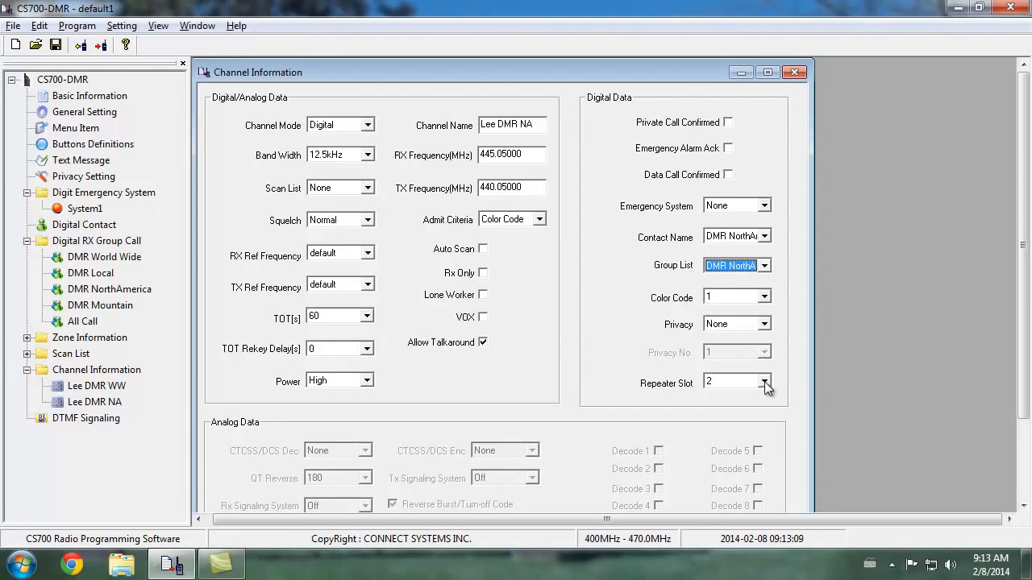
click(764, 382)
click(759, 393)
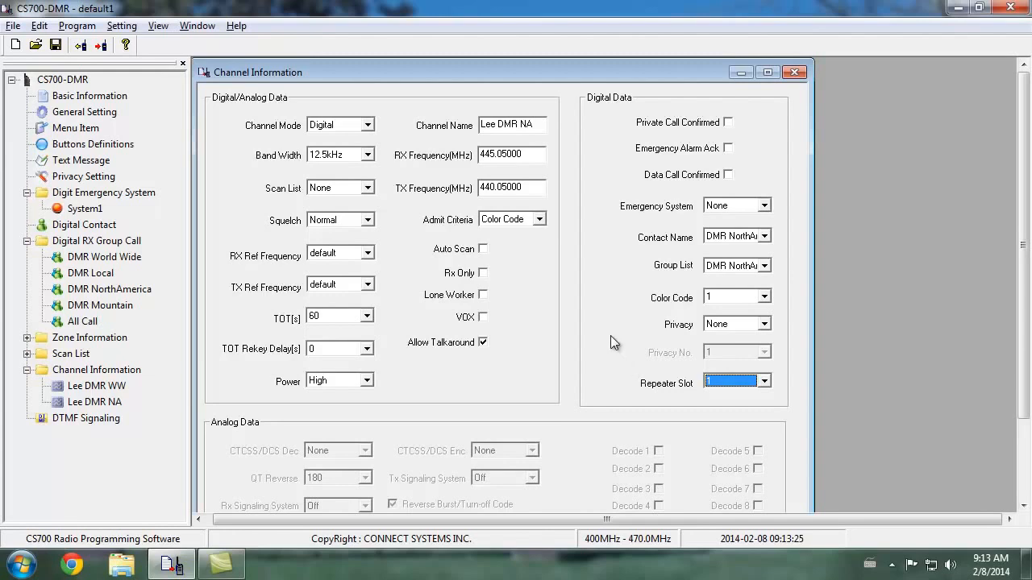
Add a third channel in Digital mode and name it Lee DMR Local
drag(1024, 262, 1023, 355)
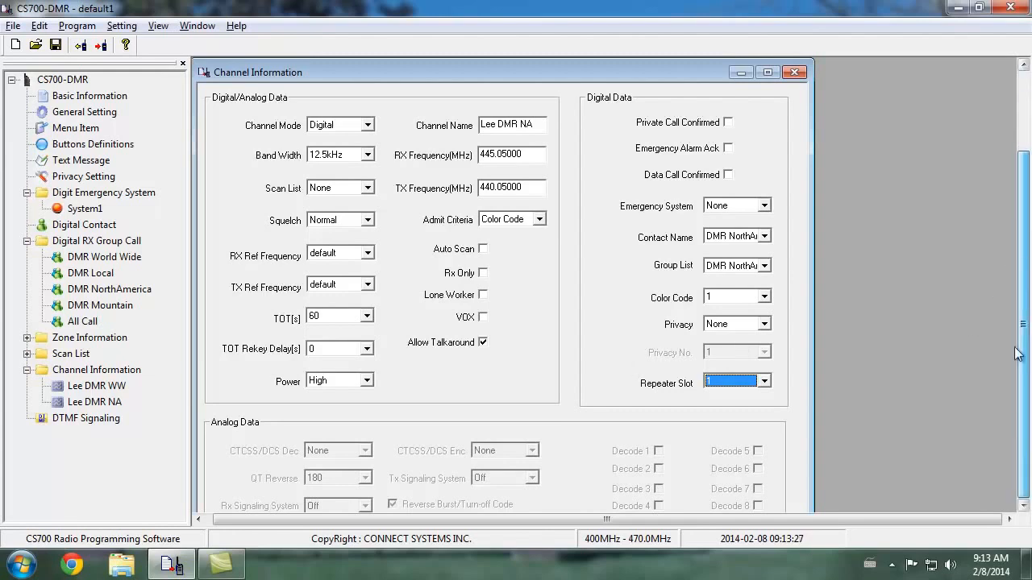
click(573, 473)
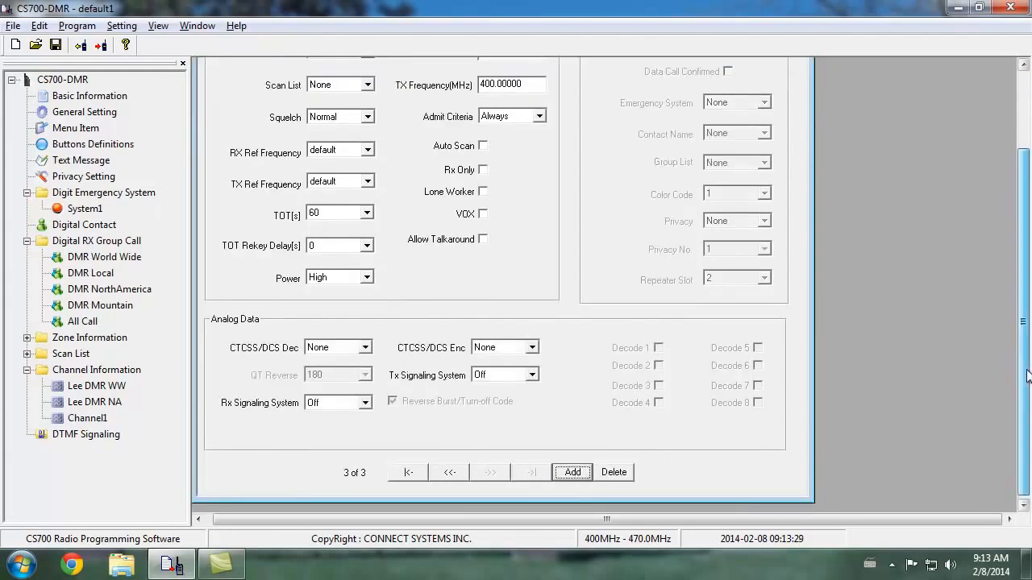
click(359, 126)
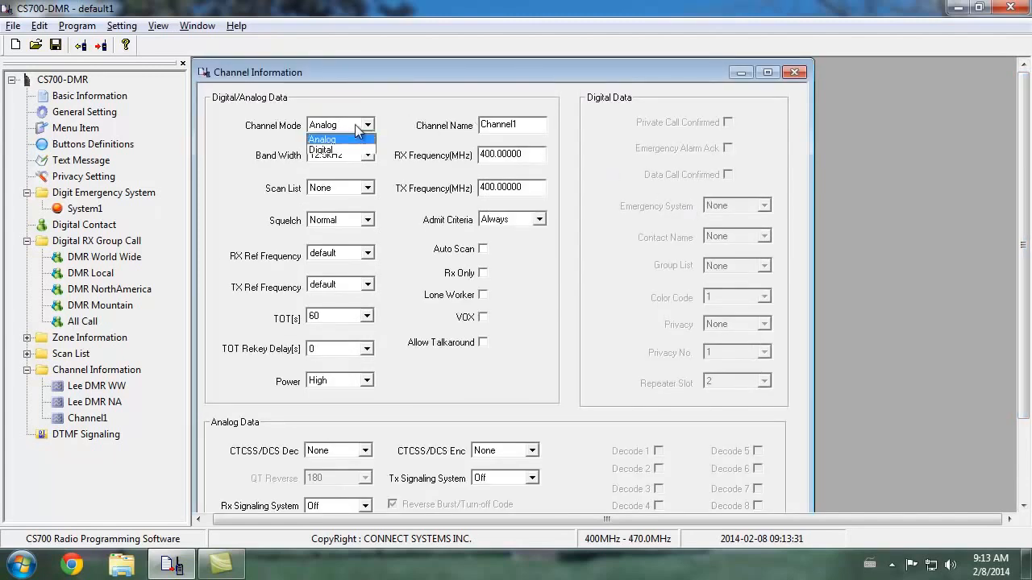
click(354, 150)
drag(536, 126, 360, 131)
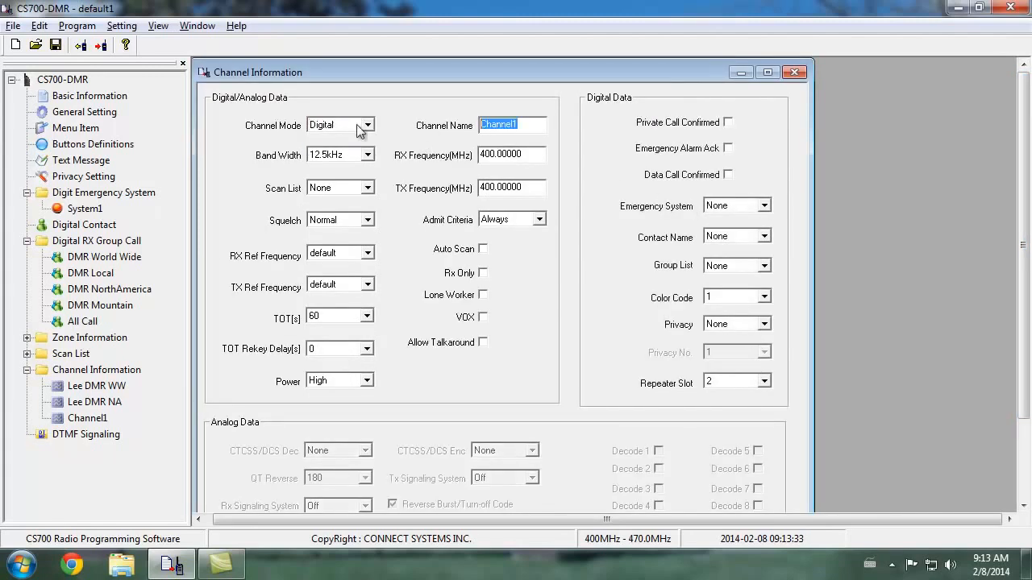
text(Lee DMR Local)
Set the Lee DMR Local channel's RX frequency to 445.05000 MHz and TX frequency to 440.05000 MHz
drag(535, 154, 392, 161)
text(445.05000)
key(Tab)
text(440.05000)
key(Tab)
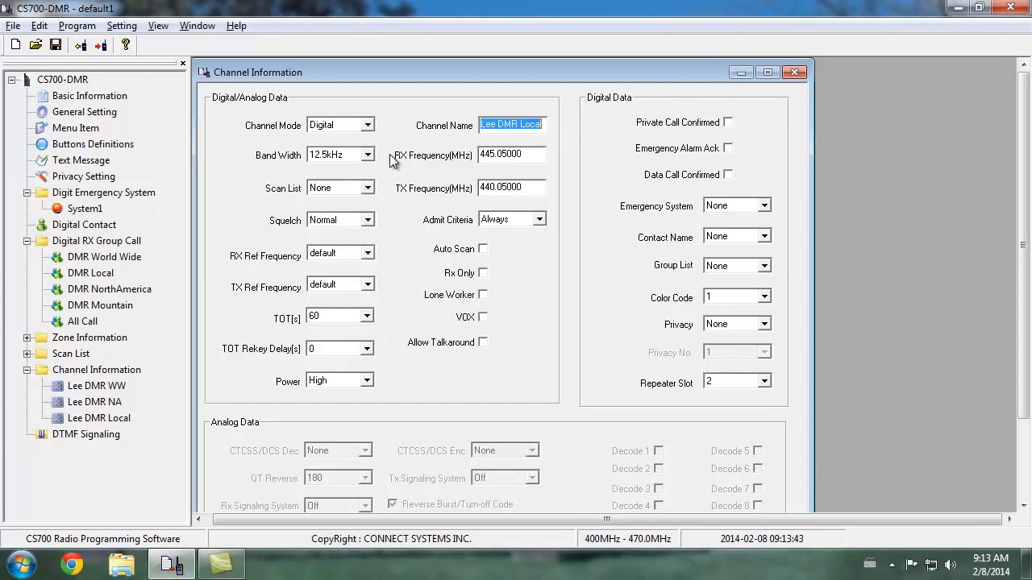
Set the Lee DMR Local channel's Admit Criteria to Color Code and enable Allow Talkaround
click(501, 221)
click(520, 267)
click(481, 342)
Assign DMR Local as both the contact name and the group list of the Lee DMR Local channel
click(748, 242)
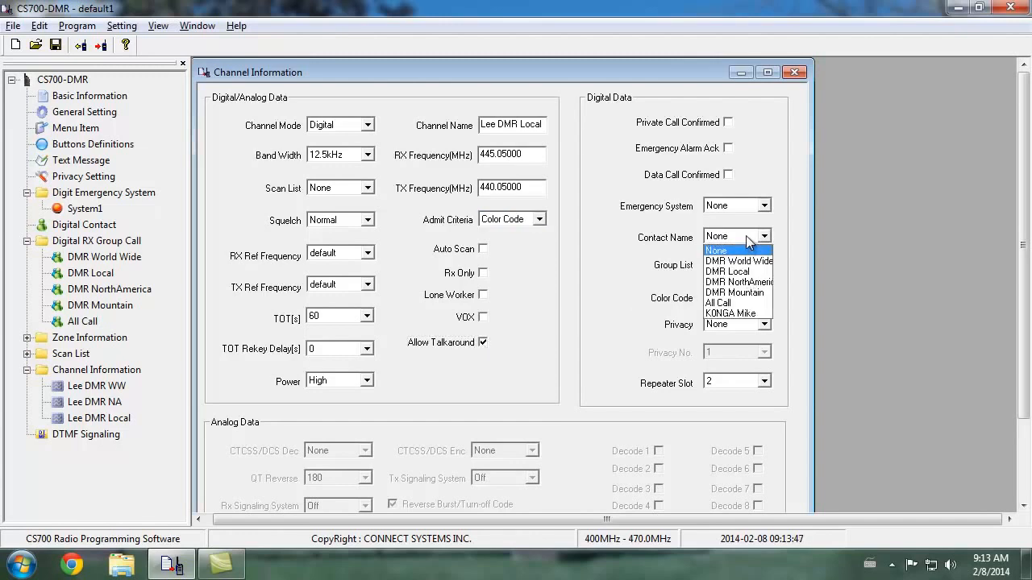
click(749, 271)
click(749, 270)
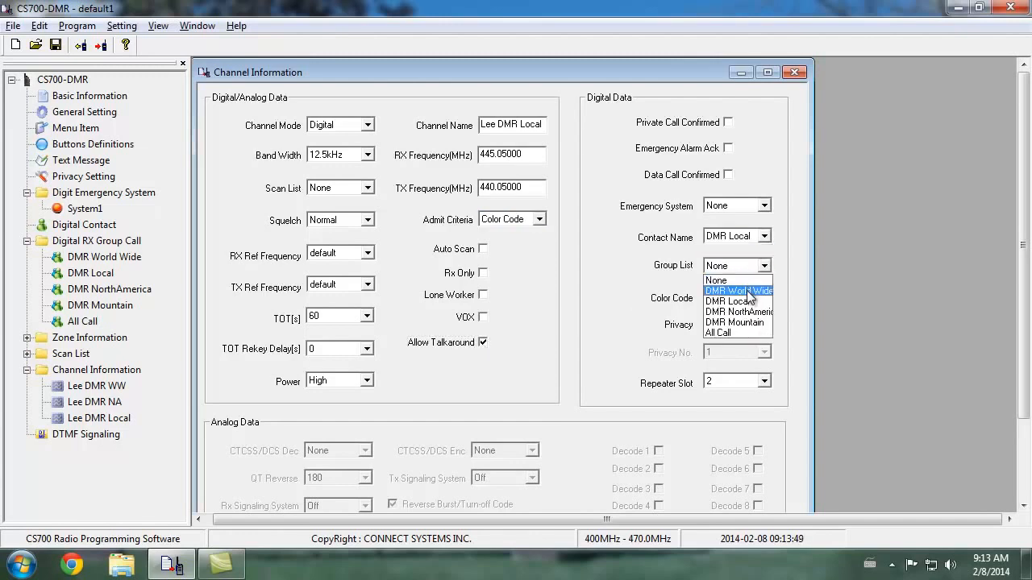
click(749, 297)
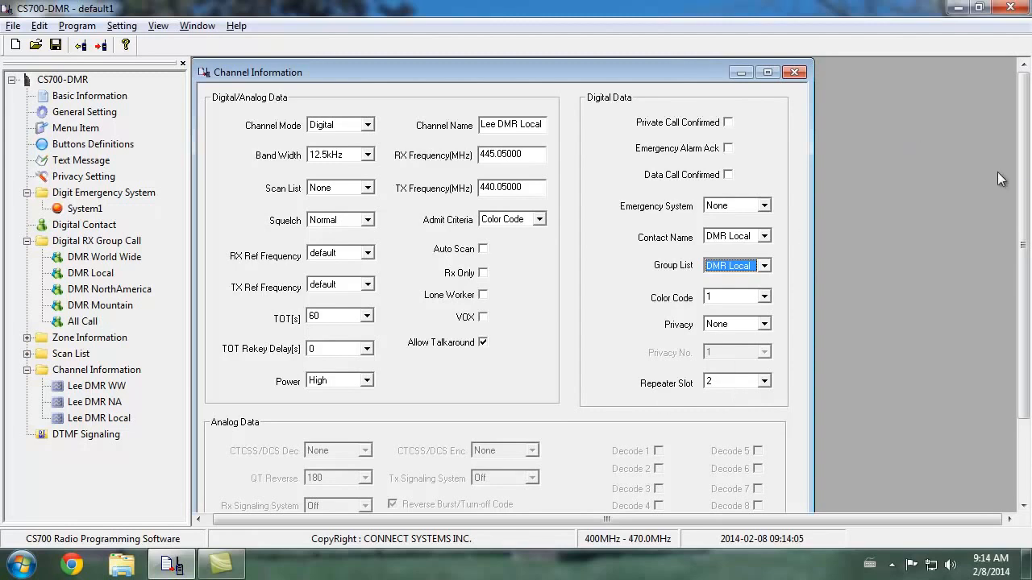
Add a fourth channel and name it Lee DMR MTN
drag(1025, 190, 1025, 272)
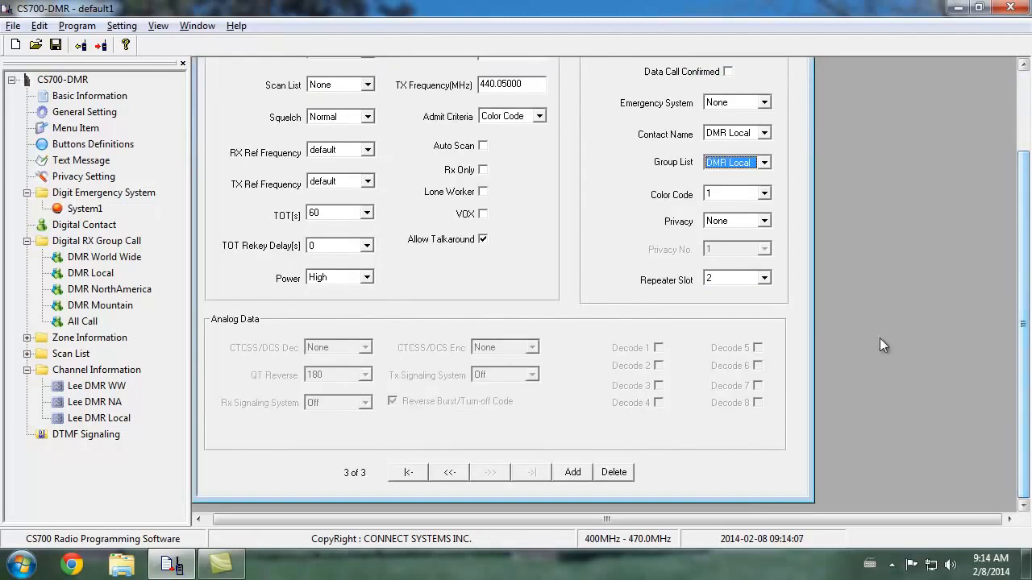
click(574, 474)
drag(1022, 317, 1022, 244)
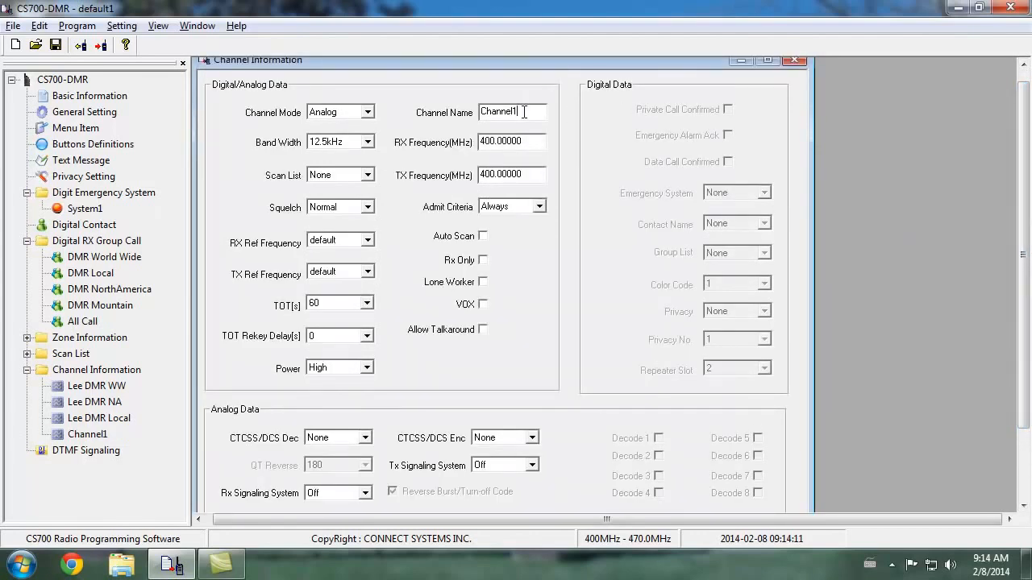
drag(524, 112, 435, 115)
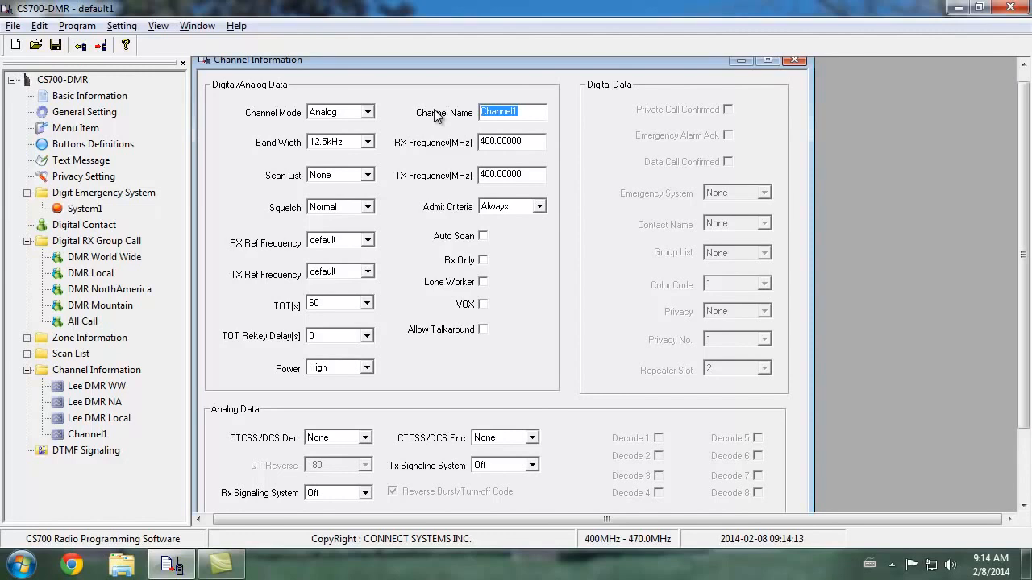
text(Lee DMR MTN)
key(Tab)
Set the Lee DMR MTN channel's RX frequency to 445.05000 MHz and TX frequency to 440.05000 MHz
text(445.05)
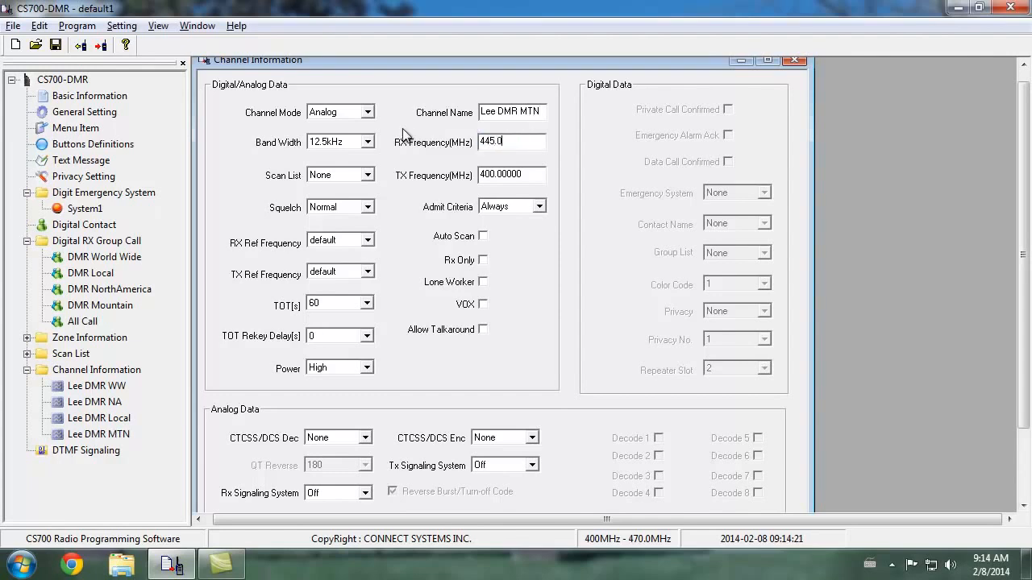
key(Tab)
text(440.05)
click(499, 116)
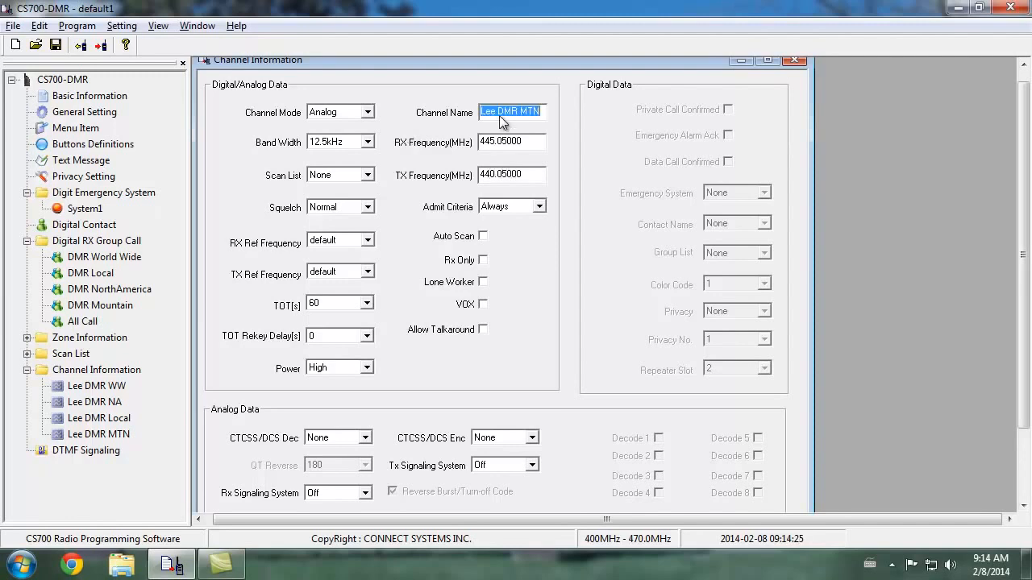
Set the Lee DMR MTN channel's Admit Criteria to Color Code and enable Allow Talkaround
click(541, 208)
click(504, 258)
click(483, 330)
click(482, 331)
Switch the Lee DMR MTN channel to Digital mode with DMR Mountain as both contact name and group list
click(366, 112)
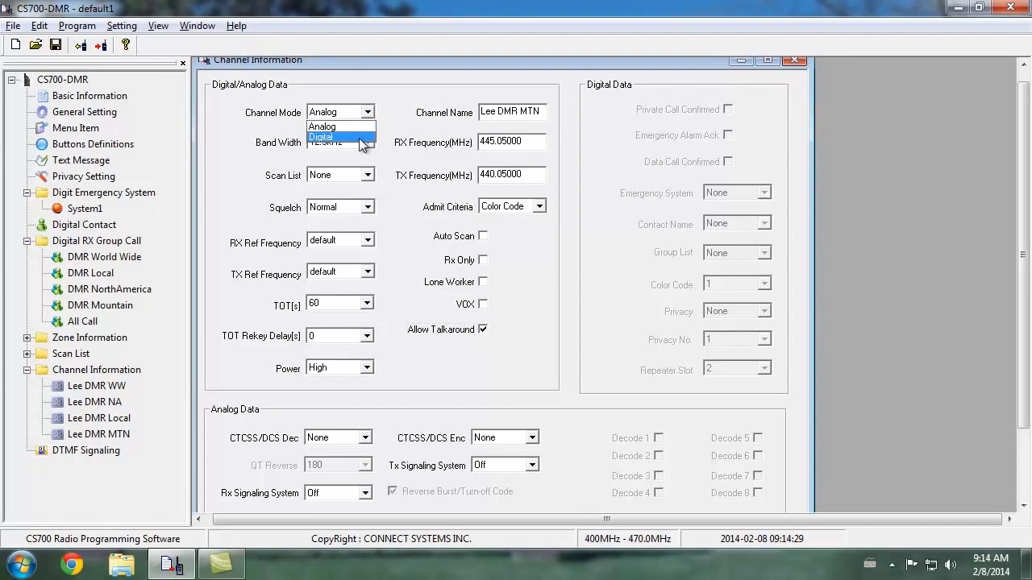
click(361, 138)
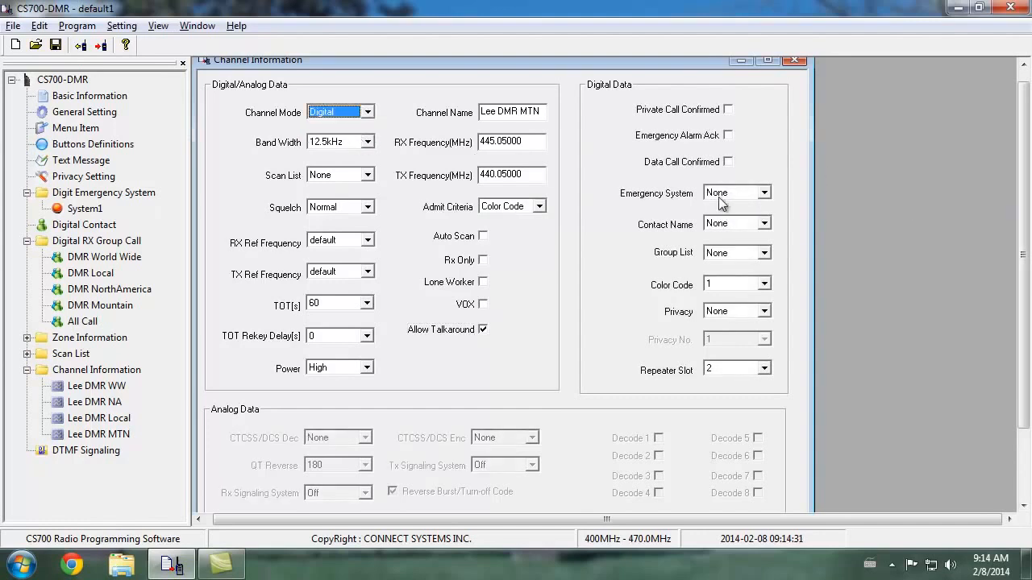
click(763, 223)
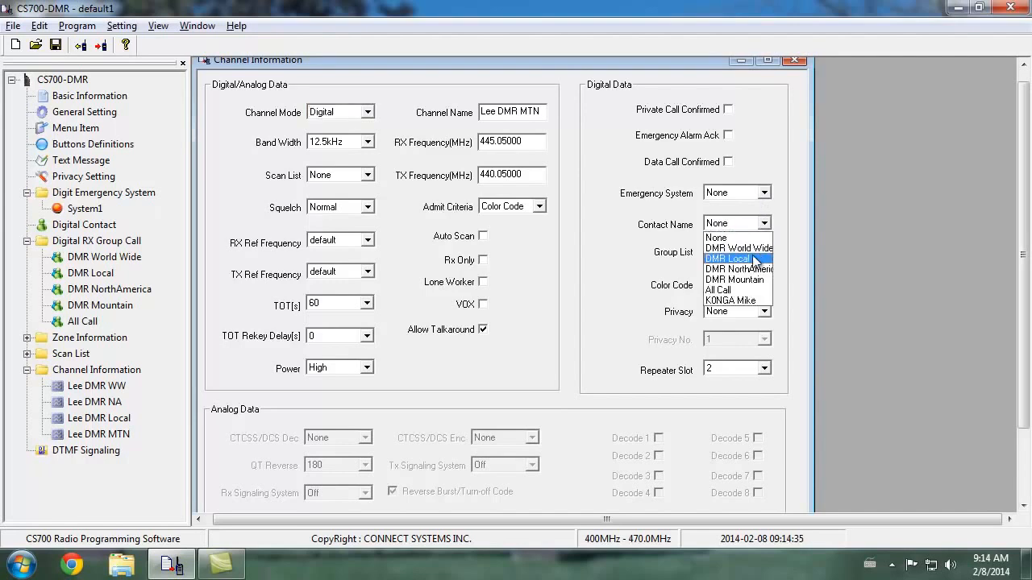
click(755, 280)
click(762, 253)
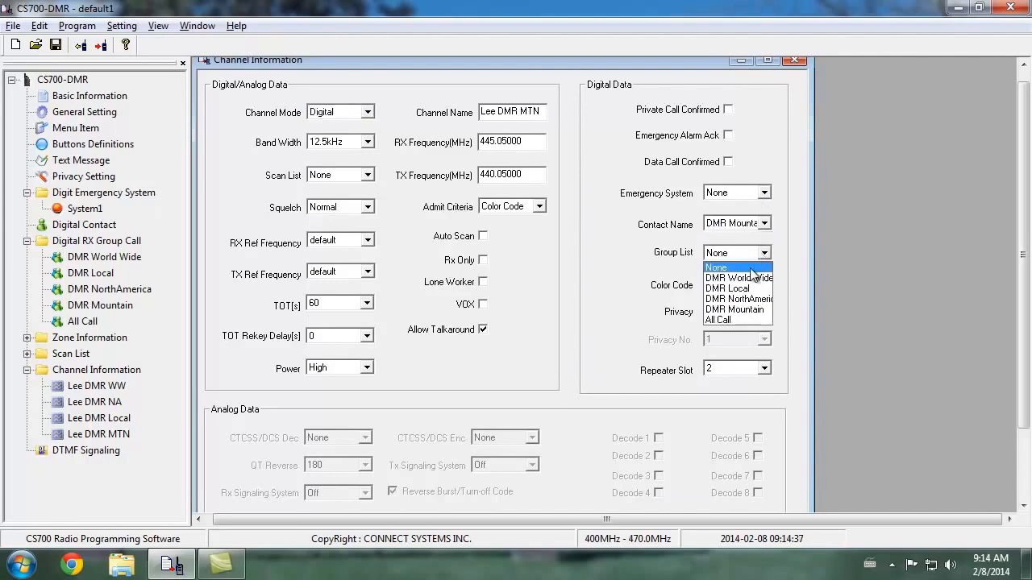
click(746, 310)
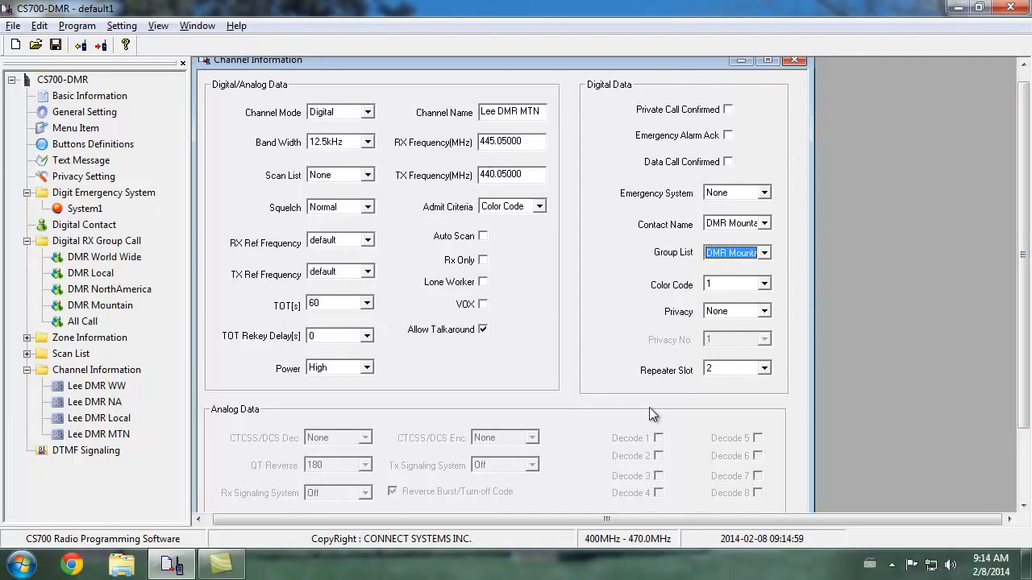
Add a fifth channel in Digital mode and name it Simplex
drag(1022, 289, 1022, 359)
click(573, 472)
drag(1024, 411, 1026, 257)
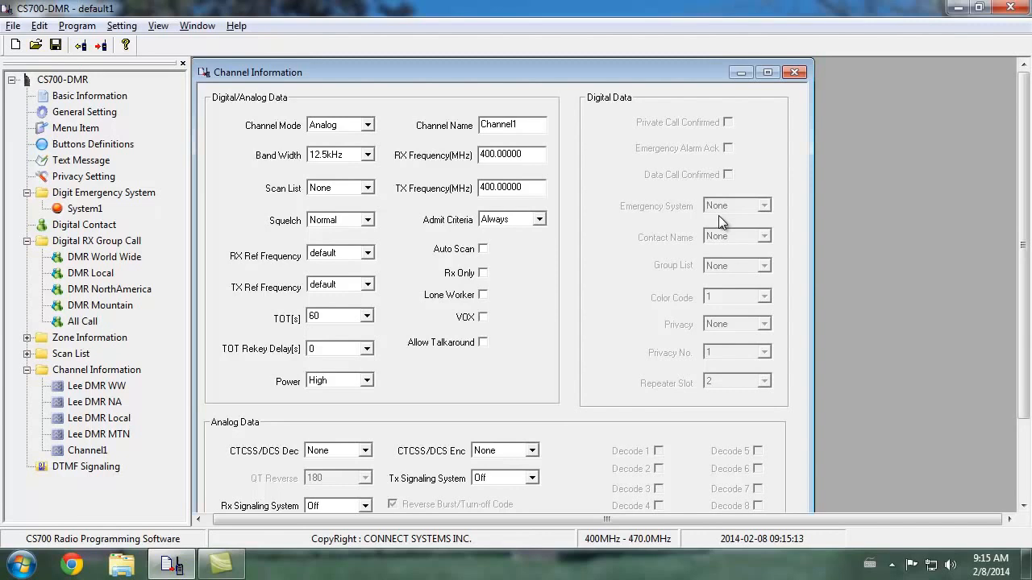
click(341, 125)
click(346, 152)
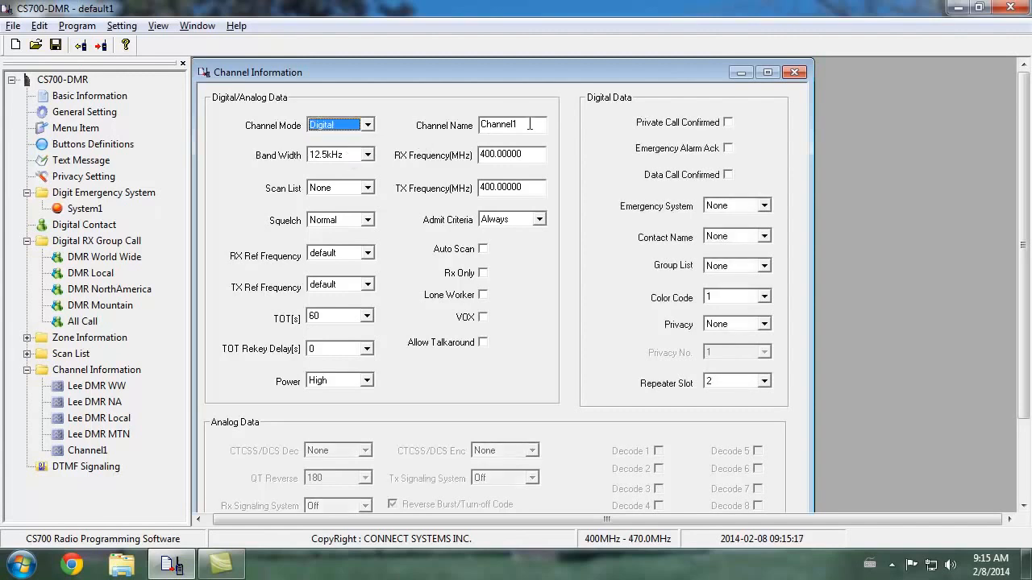
drag(530, 124, 394, 122)
text(Simp)
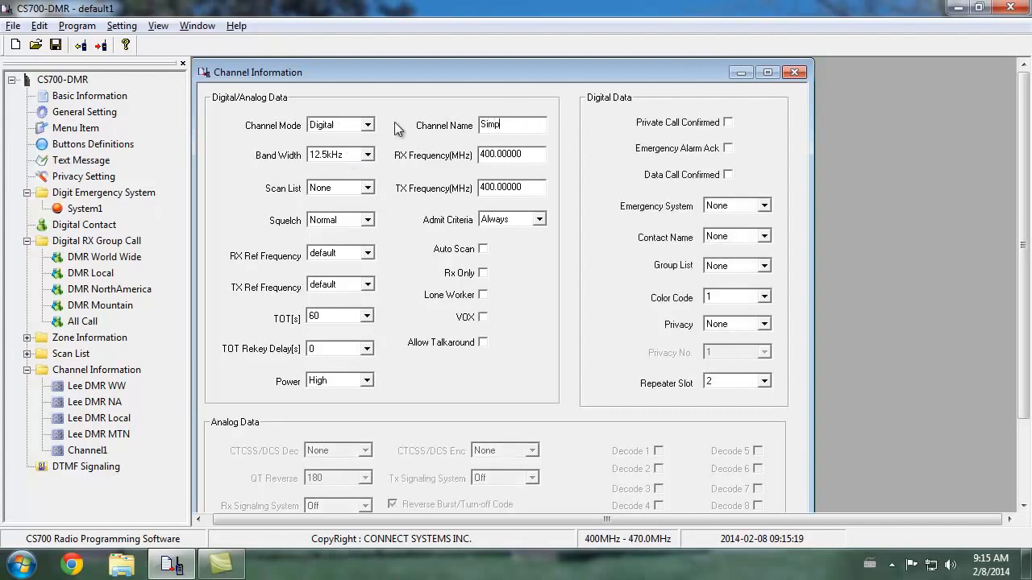
text(lex)
Set both the RX and TX frequencies of the Simplex channel to 446.00000 MHz
click(528, 154)
drag(528, 154, 424, 161)
text(446.00000)
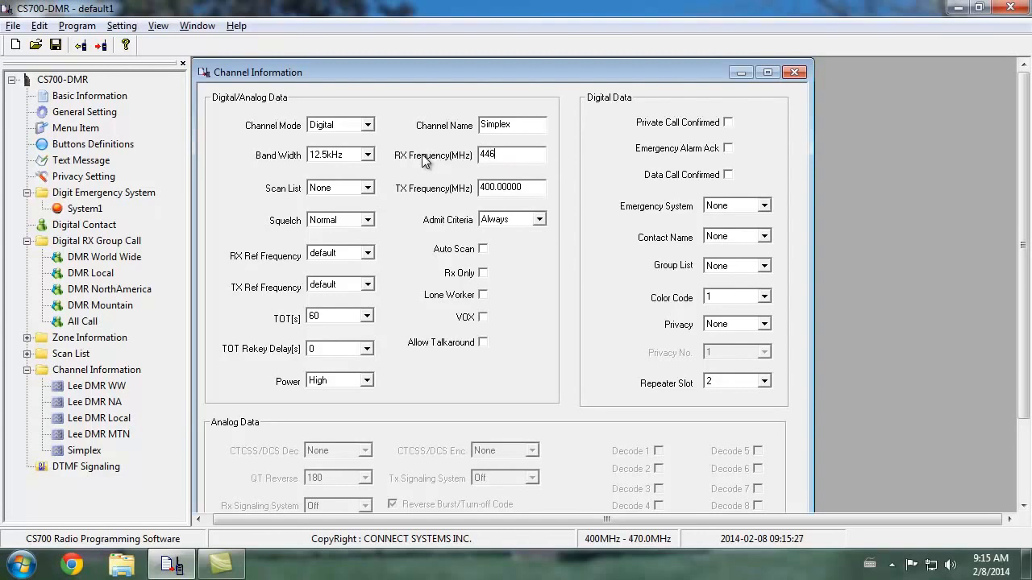
key(Tab)
text(446)
key(Tab)
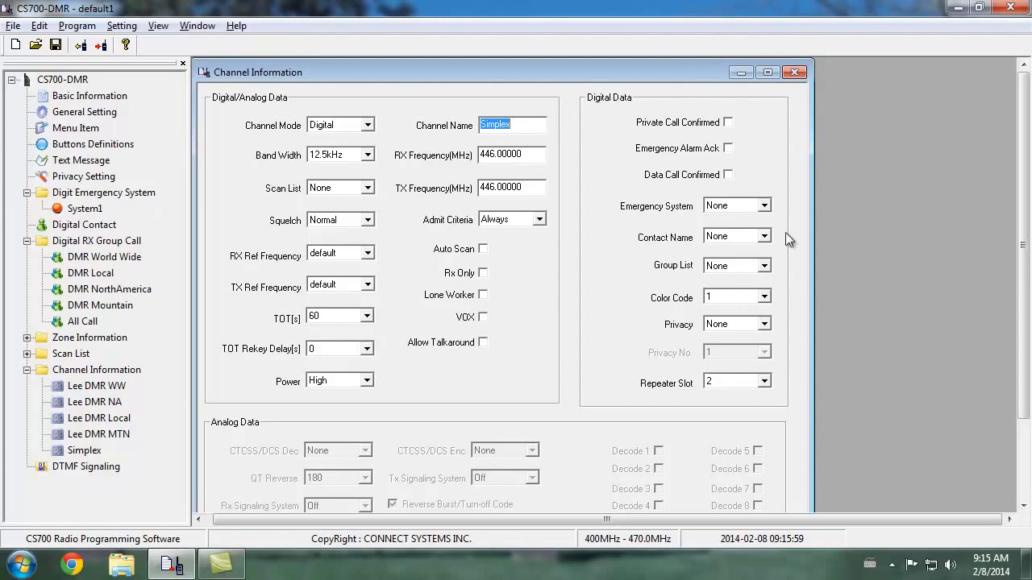
Set the Simplex channel's repeater slot to 1 and choose All Call as both its contact name and group list
click(764, 382)
click(761, 393)
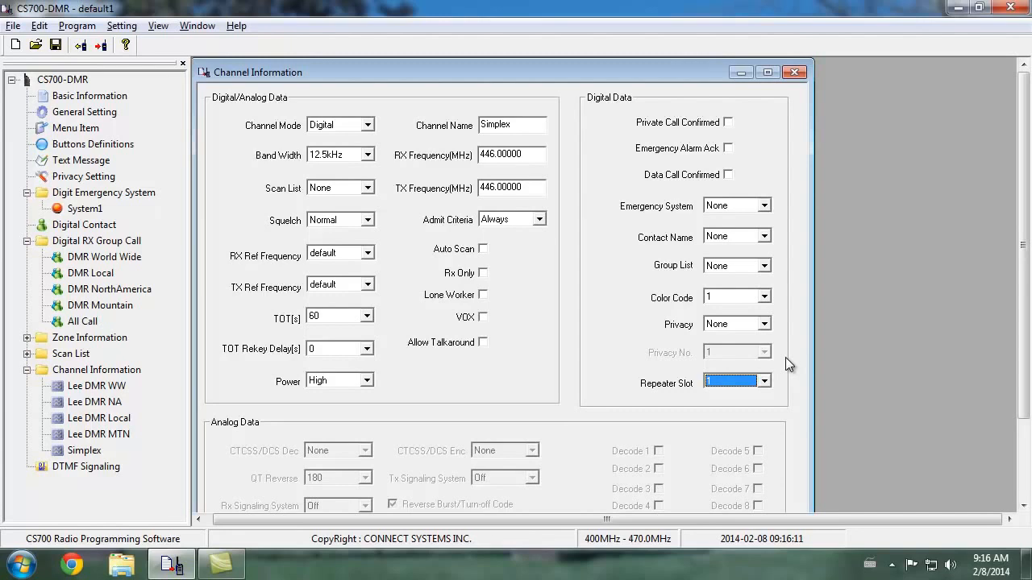
click(766, 239)
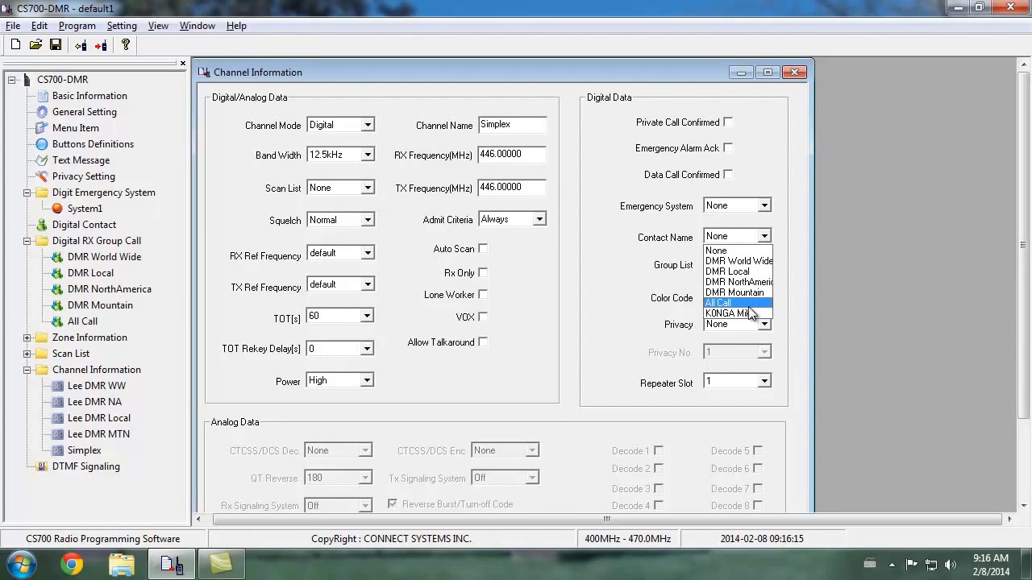
click(746, 315)
click(749, 272)
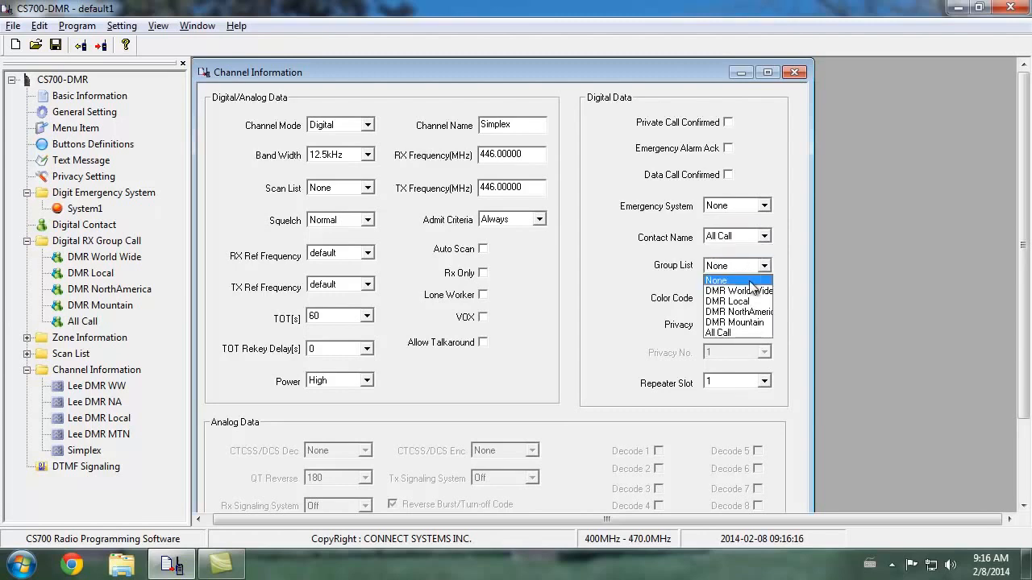
click(739, 330)
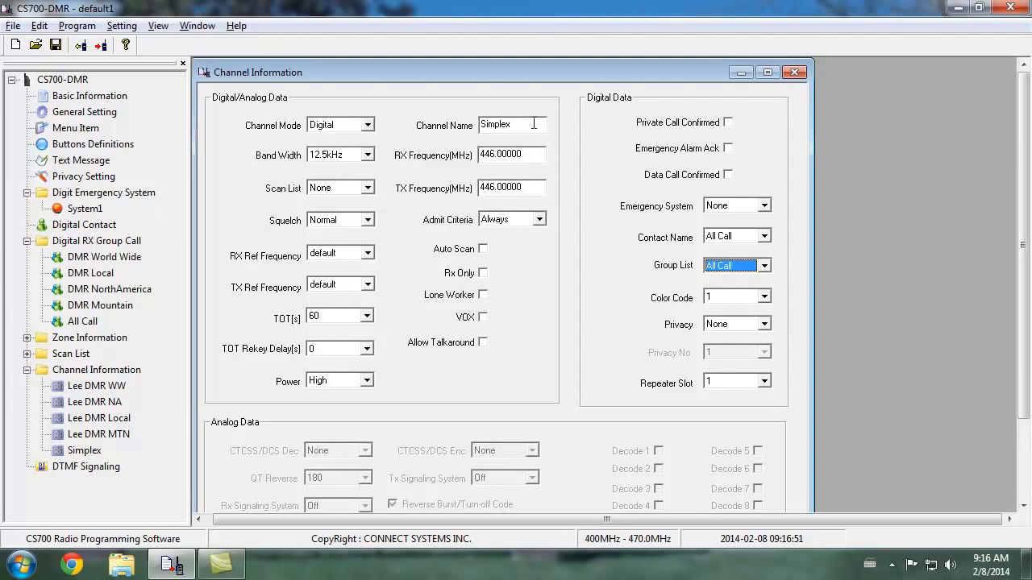
Add a sixth channel in Analog mode with a 25kHz band width and name it RMHAM Lookout
drag(1026, 342, 1026, 467)
click(571, 473)
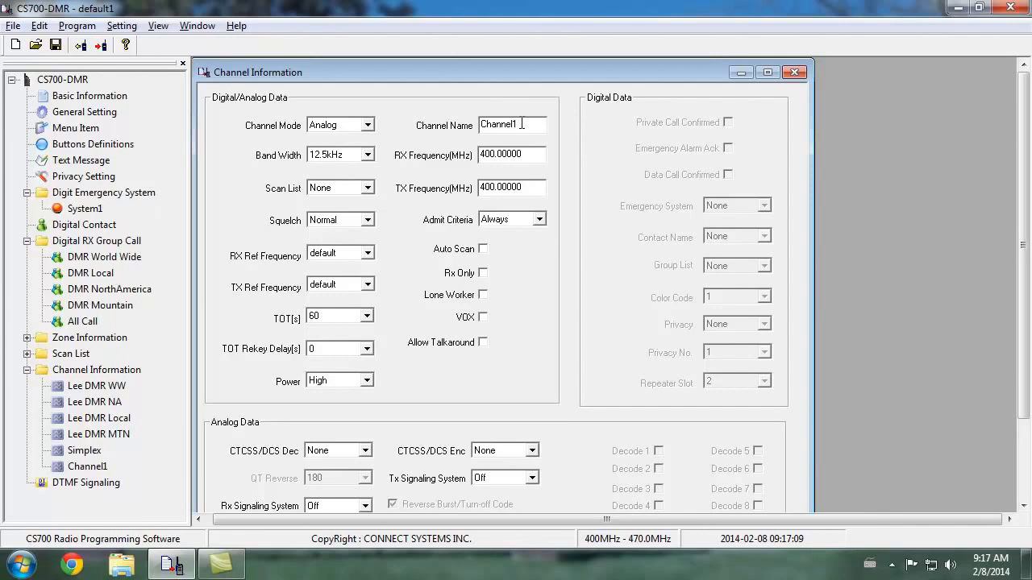
click(367, 155)
click(362, 177)
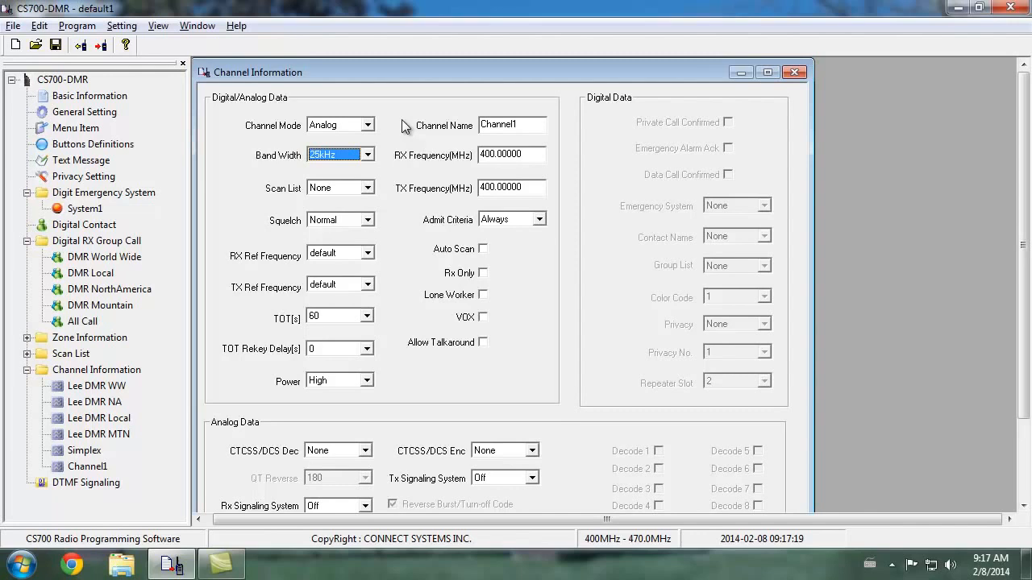
drag(527, 122, 429, 128)
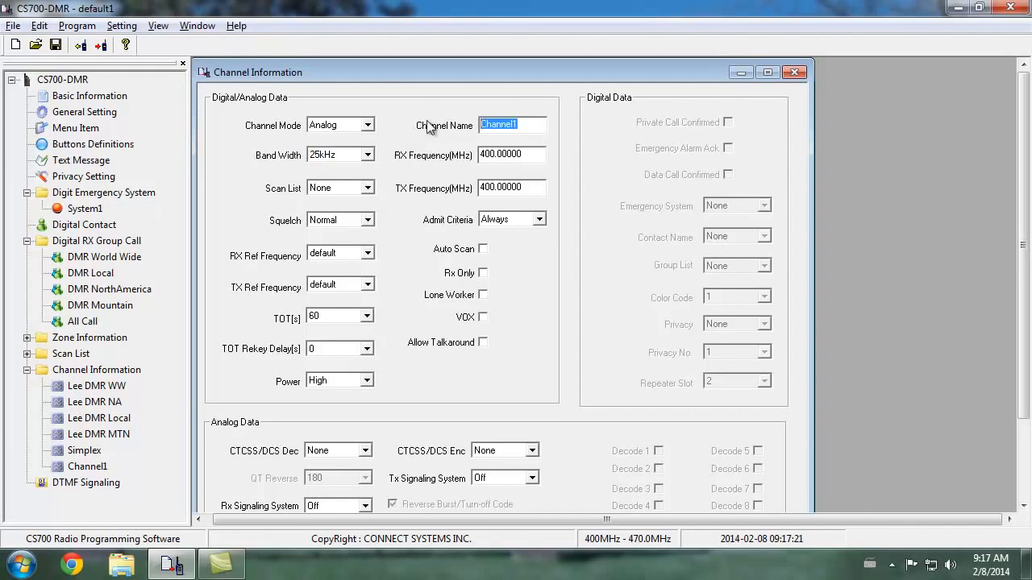
text(RMHAM Lookout)
key(Tab)
Set the RMHAM Lookout channel's RX frequency to 449.62500 MHz and its TX frequency to 444.62500 MHz
drag(538, 154, 414, 155)
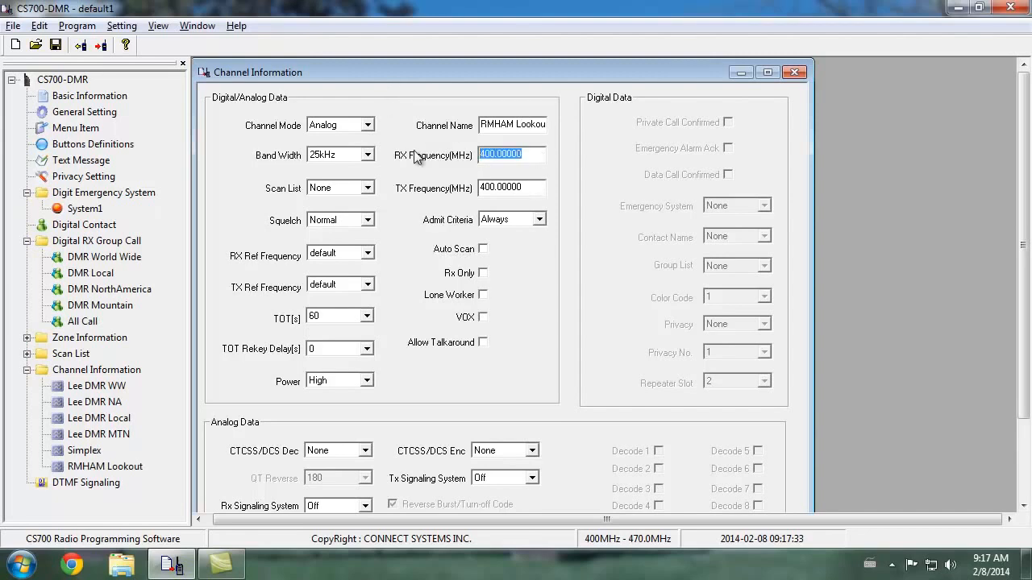
text(449.62500)
key(Tab)
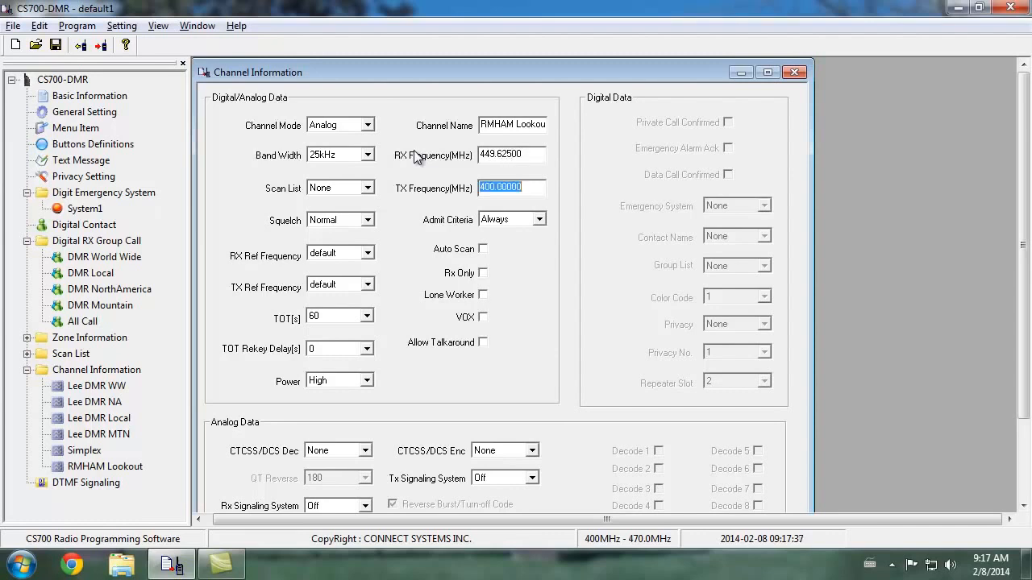
text(444.62500)
key(Tab)
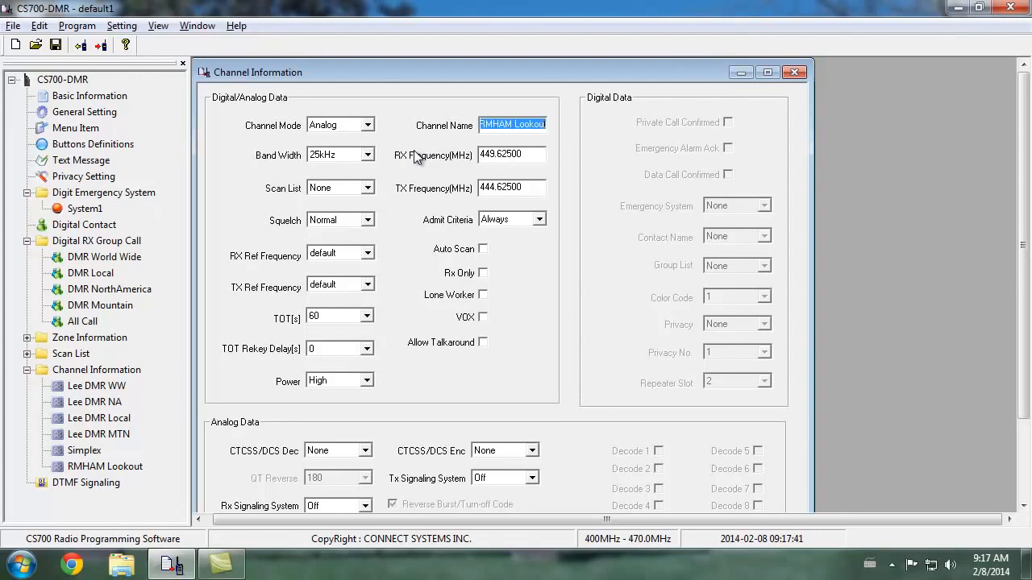
Set the RMHAM Lookout channel's Admit Criteria to Channel Free and enable Allow Talkaround
click(537, 219)
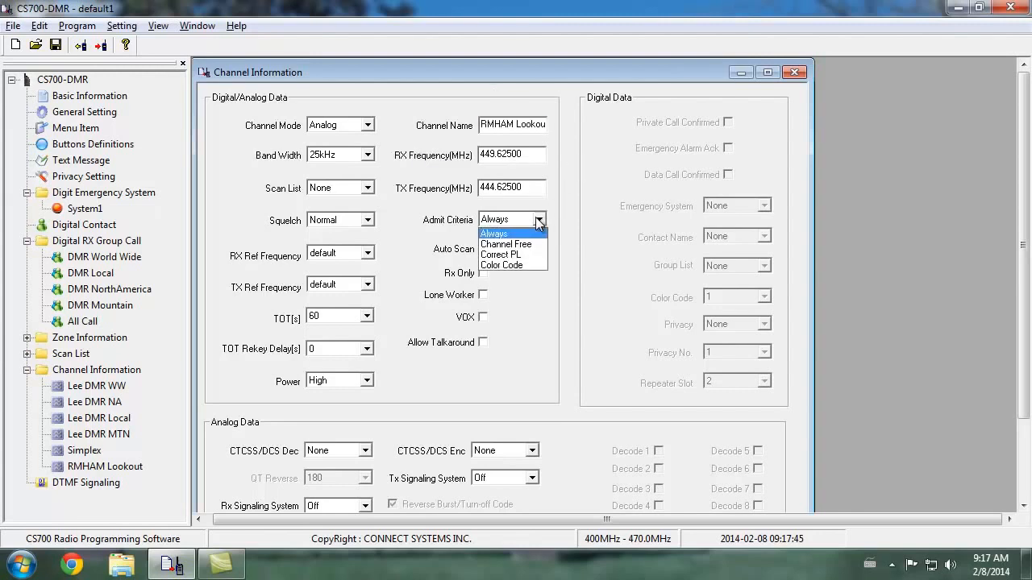
click(535, 244)
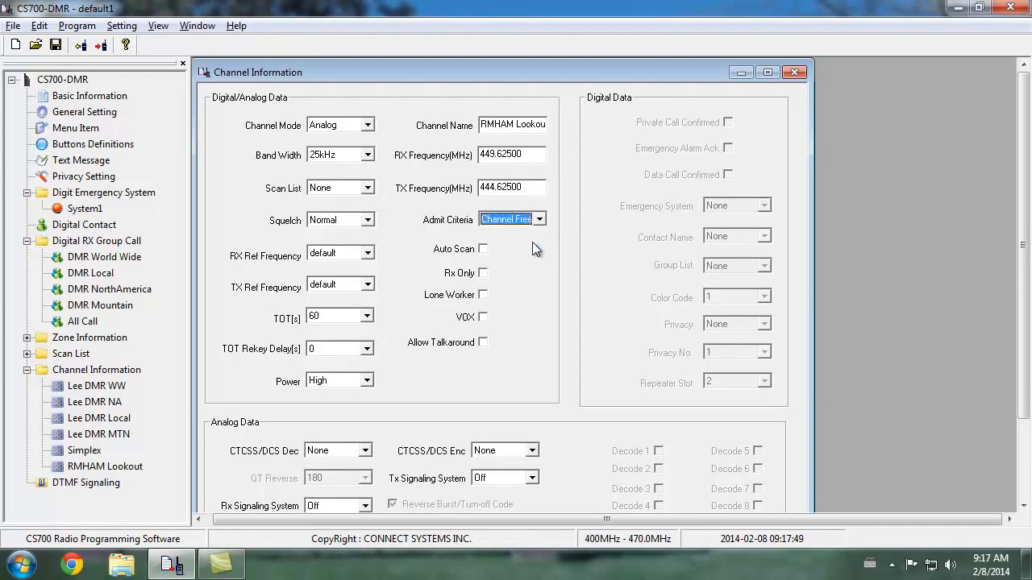
click(482, 342)
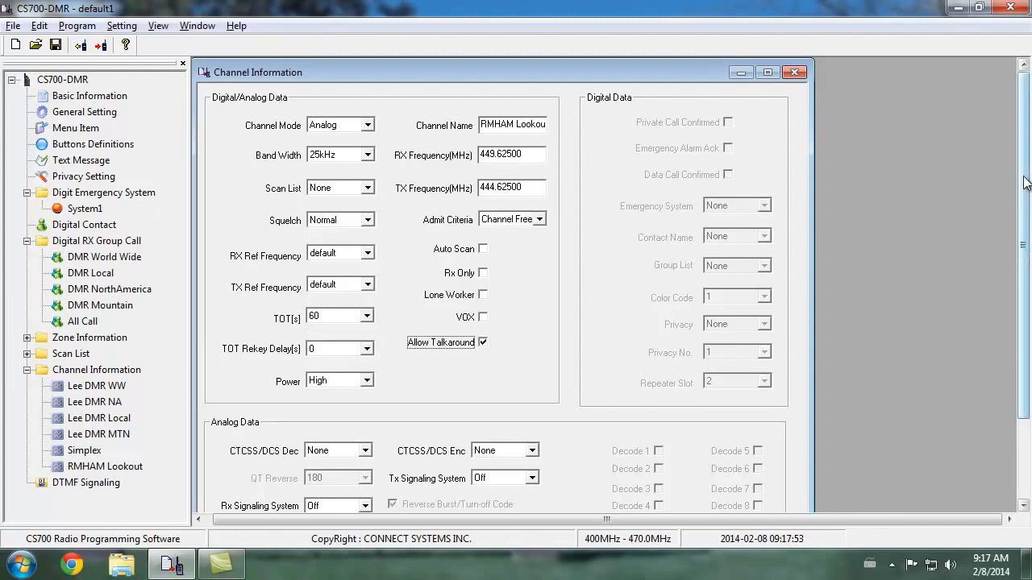
Set both the CTCSS/DCS decode and encode tones of the RMHAM Lookout channel to 141.3
scroll(959, 233, down, 3)
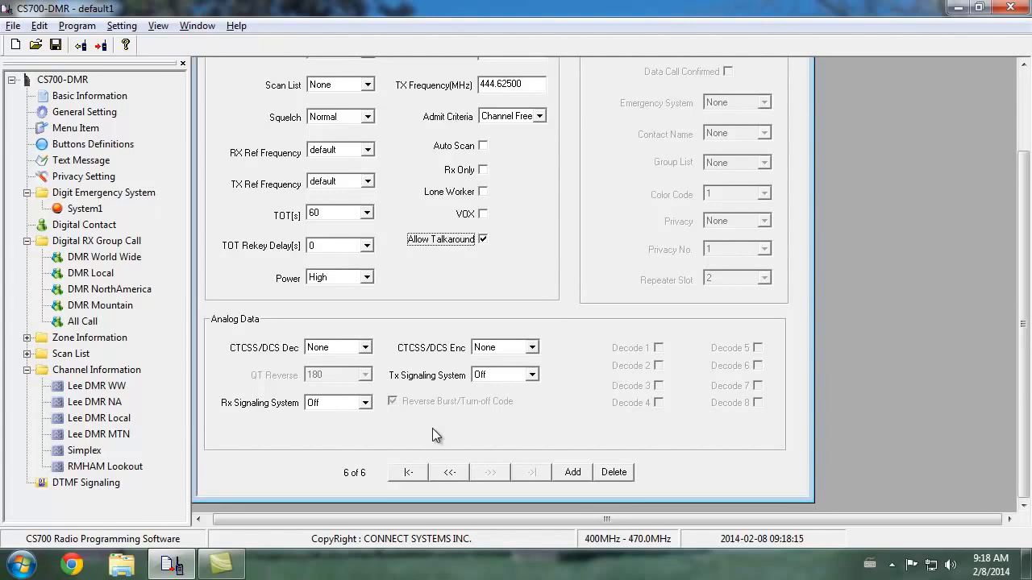
click(365, 347)
click(342, 315)
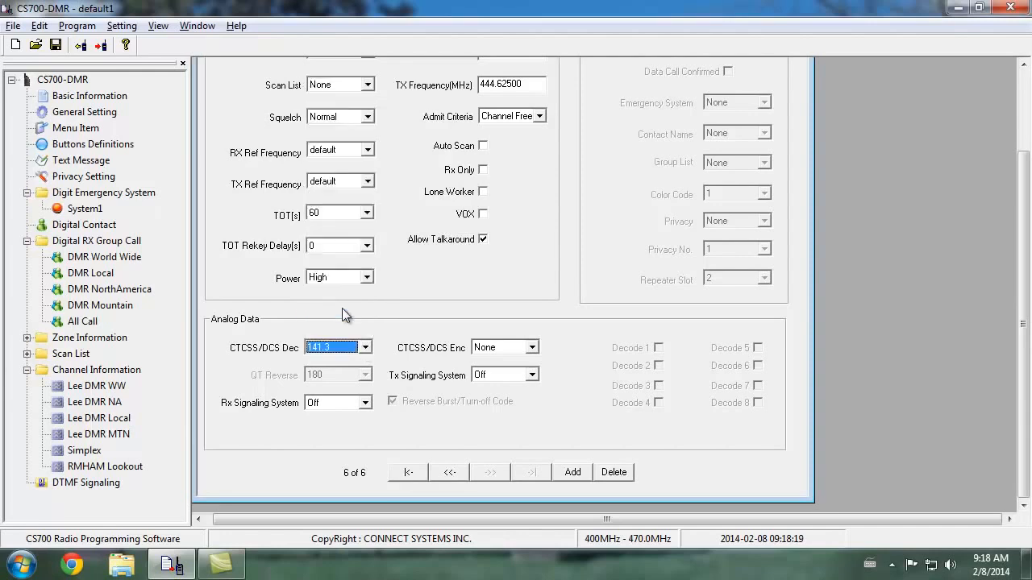
click(516, 347)
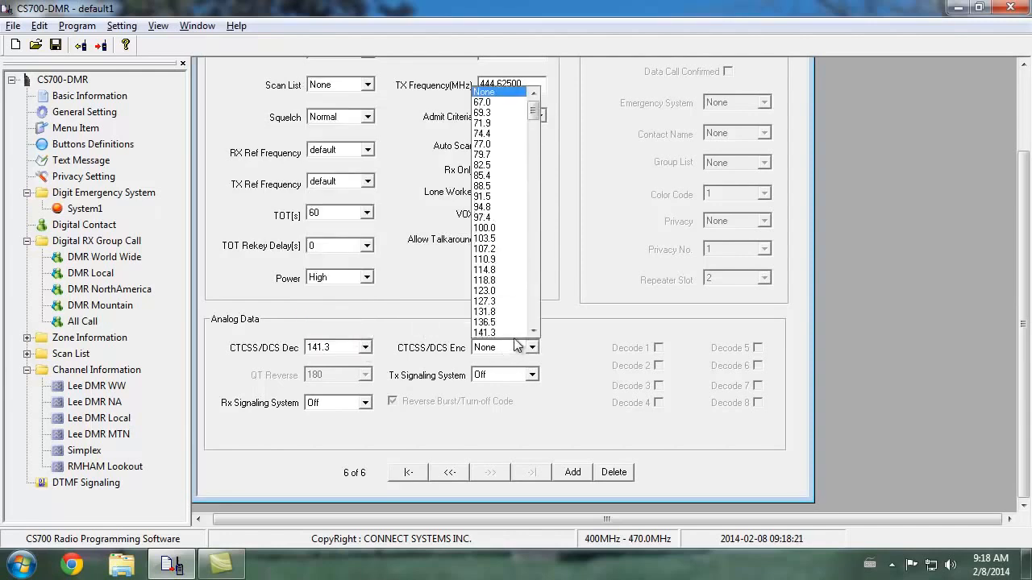
click(510, 331)
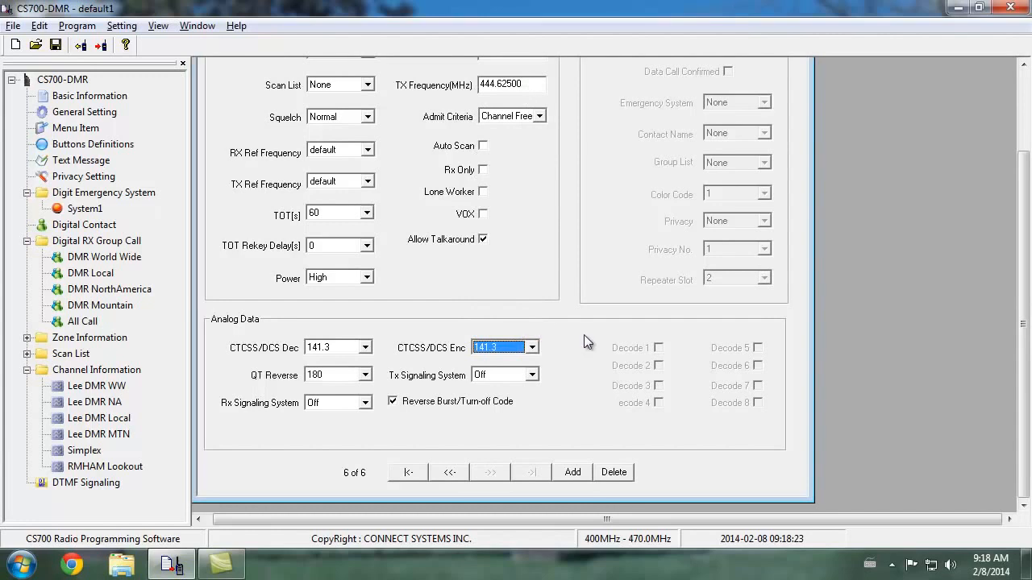
Browse the tones and DCS codes available for the RMHAM Lookout channel's CTCSS/DCS decode without changing the selection
click(365, 347)
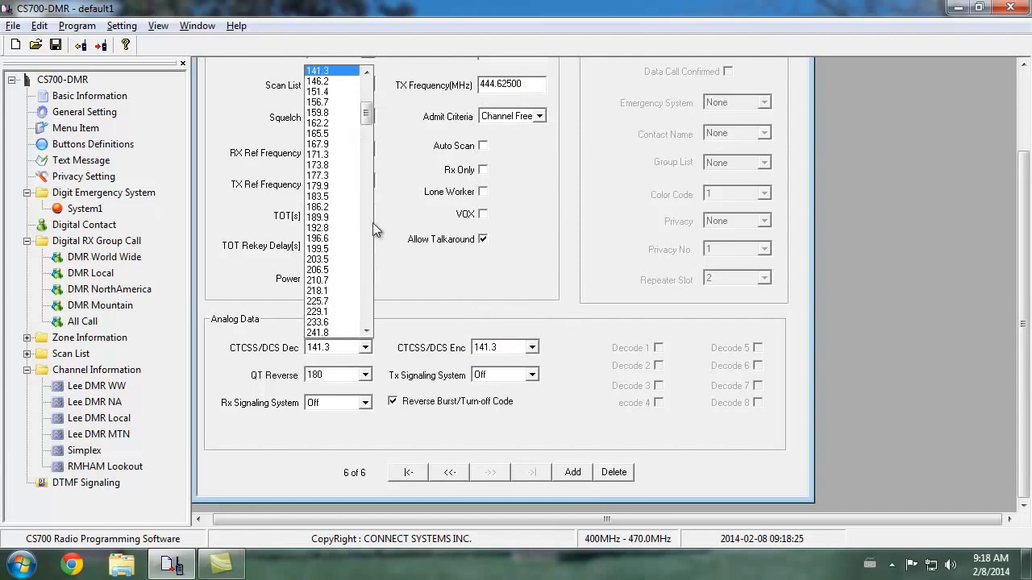
drag(365, 114, 373, 145)
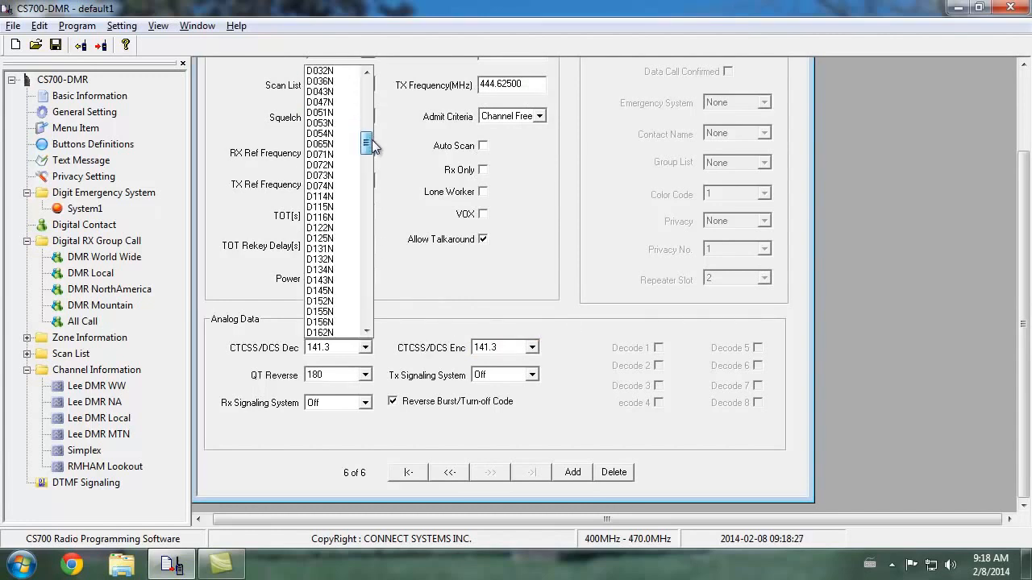
drag(372, 141, 382, 60)
click(611, 319)
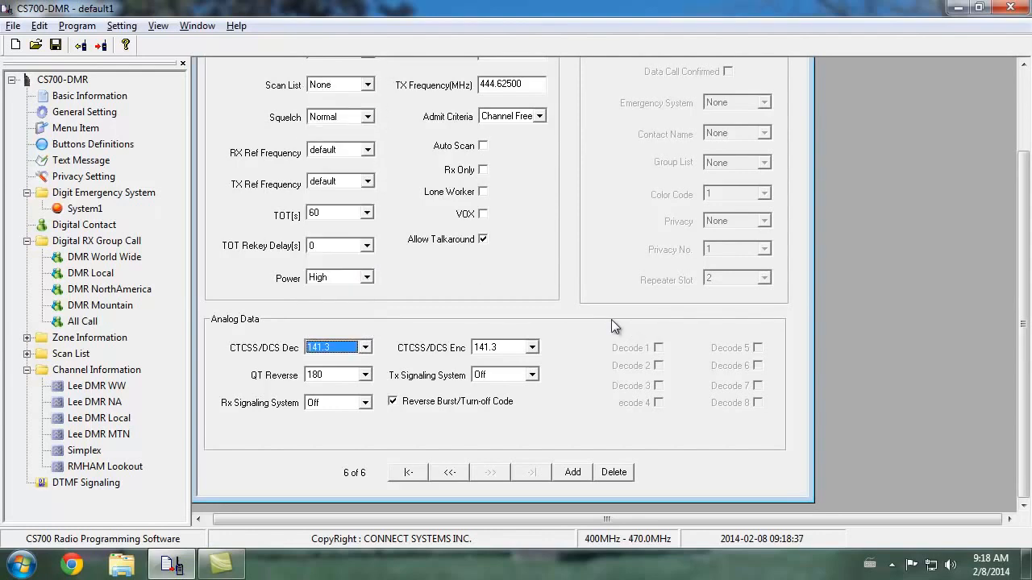
drag(1025, 327, 1024, 224)
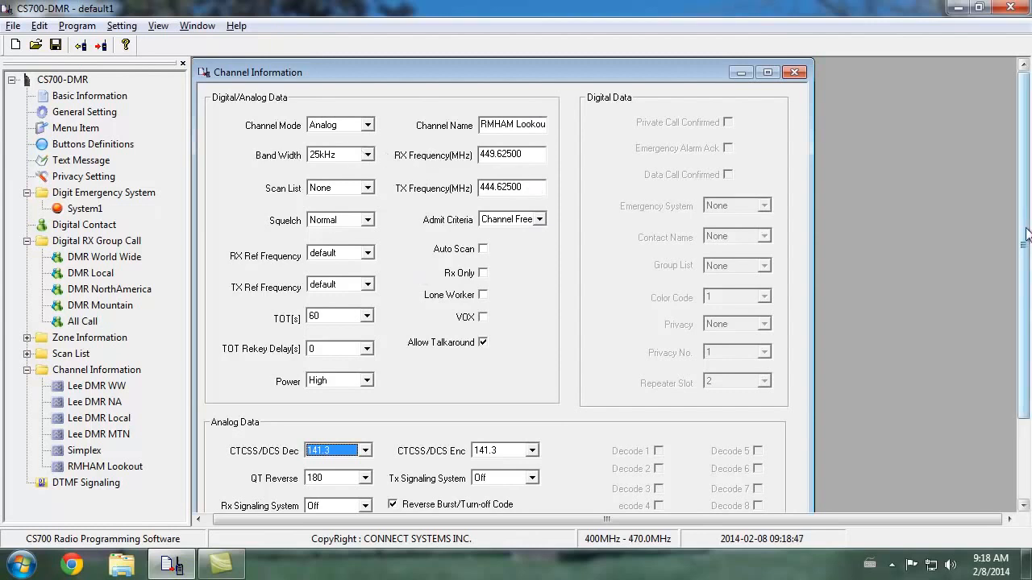
Add a seventh channel in Analog mode with a 25kHz band width and name it Simplex Analog
drag(1026, 236, 1026, 326)
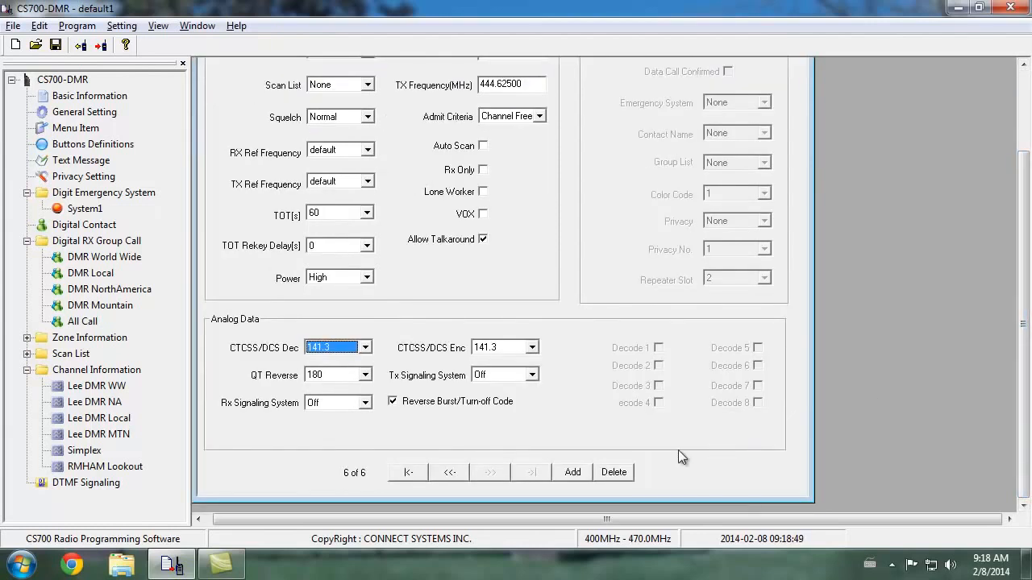
click(572, 473)
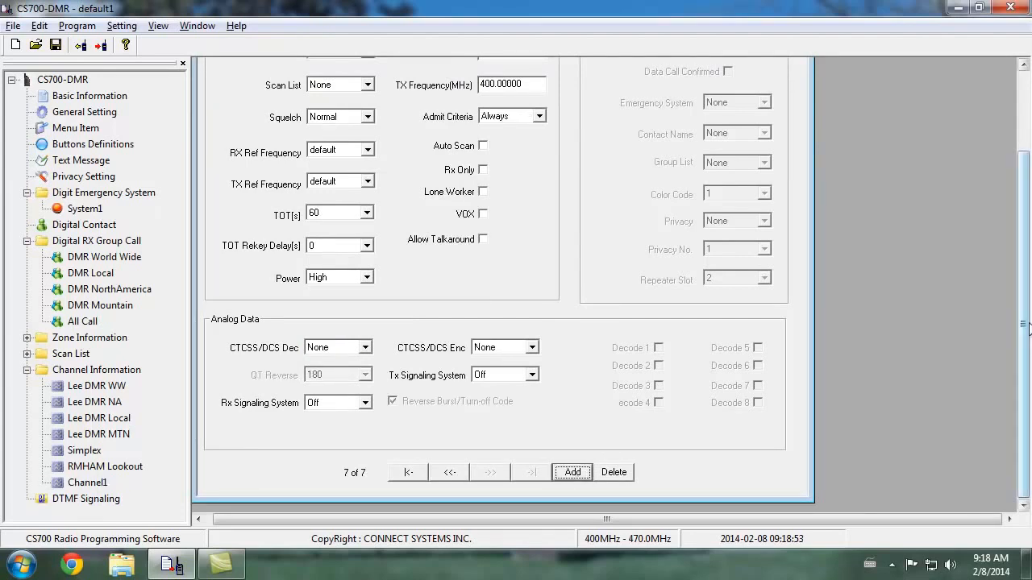
scroll(1030, 229, up, 3)
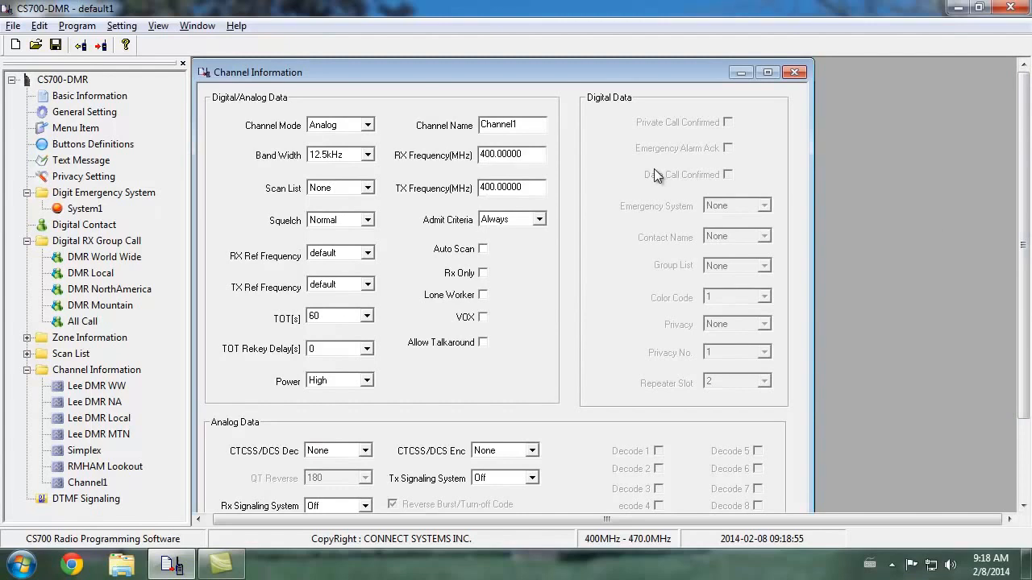
click(367, 156)
click(335, 179)
click(525, 124)
drag(526, 124, 414, 113)
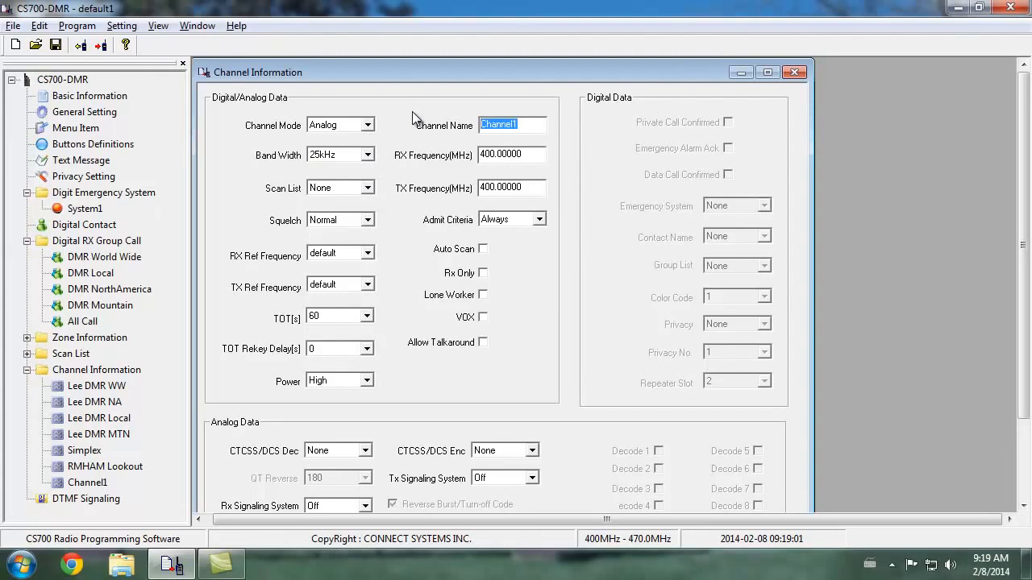
text(Simplex Analog)
key(Tab)
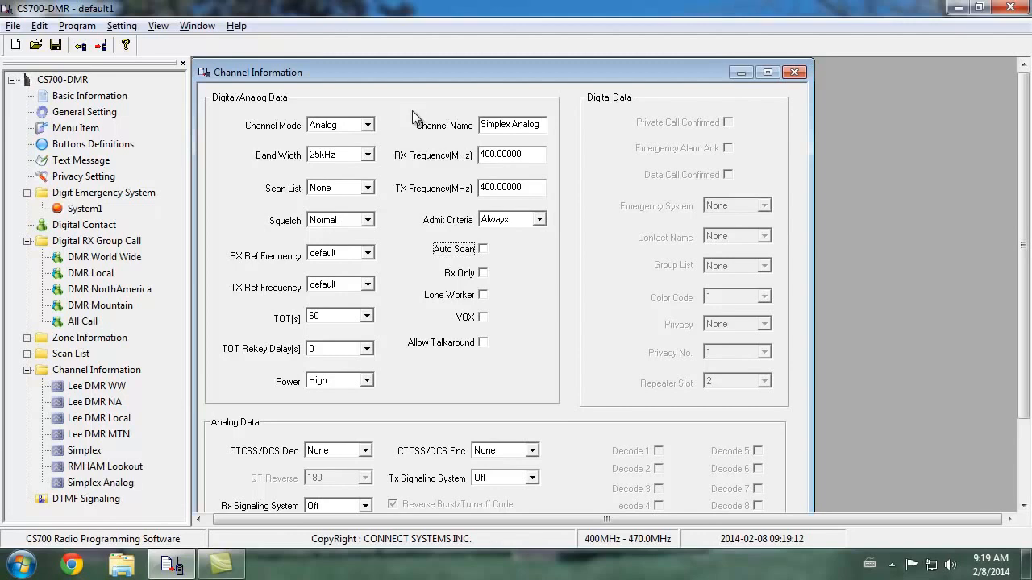
Set both the RX and TX frequencies of the Simplex Analog channel to 446.00000 MHz
click(531, 154)
drag(531, 154, 407, 157)
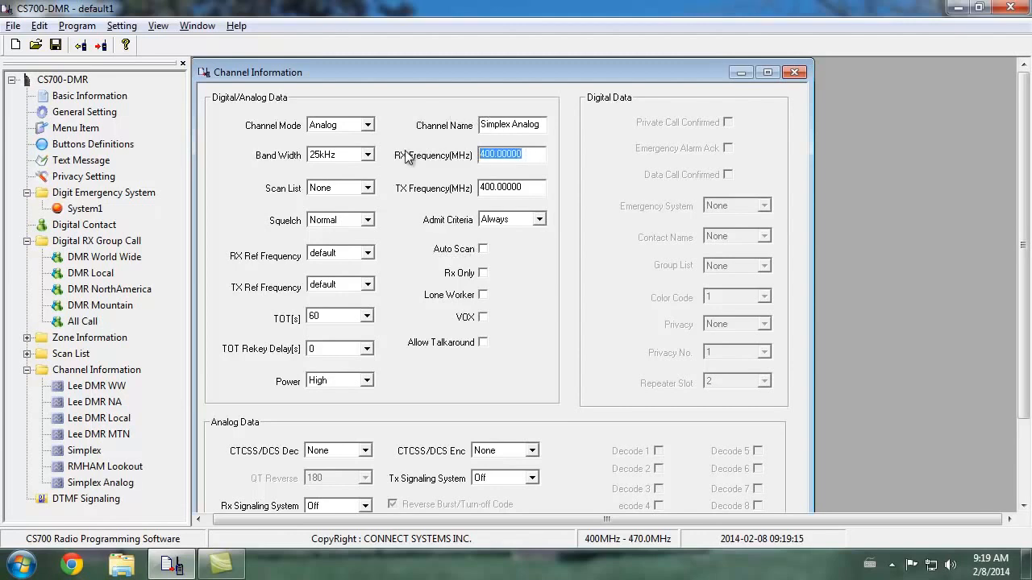
text(446)
key(Tab)
text(445)
key(Tab)
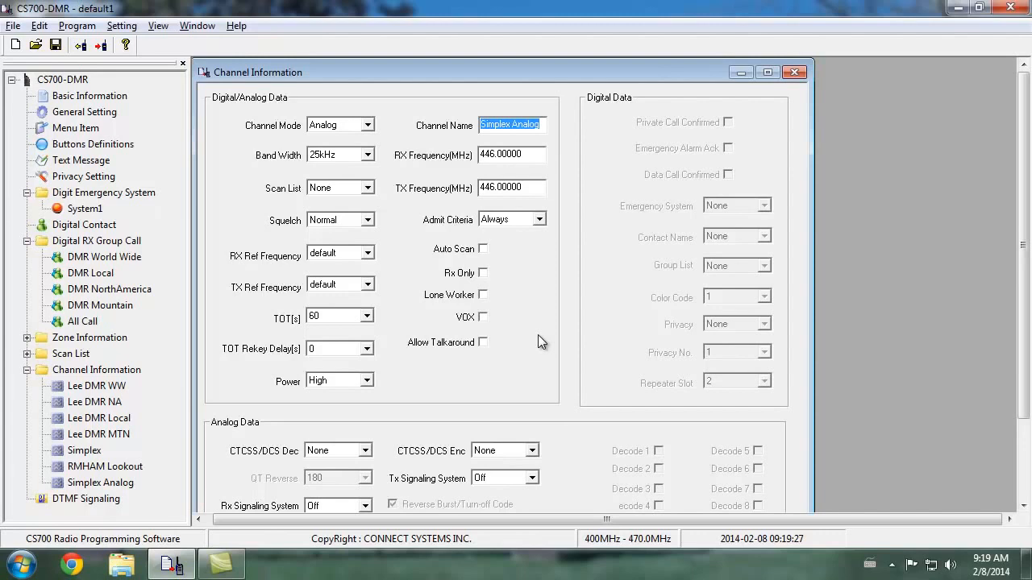
Review the Simplex Analog channel's analog data, and view the settings of the digital Simplex channel
drag(1024, 202, 1017, 282)
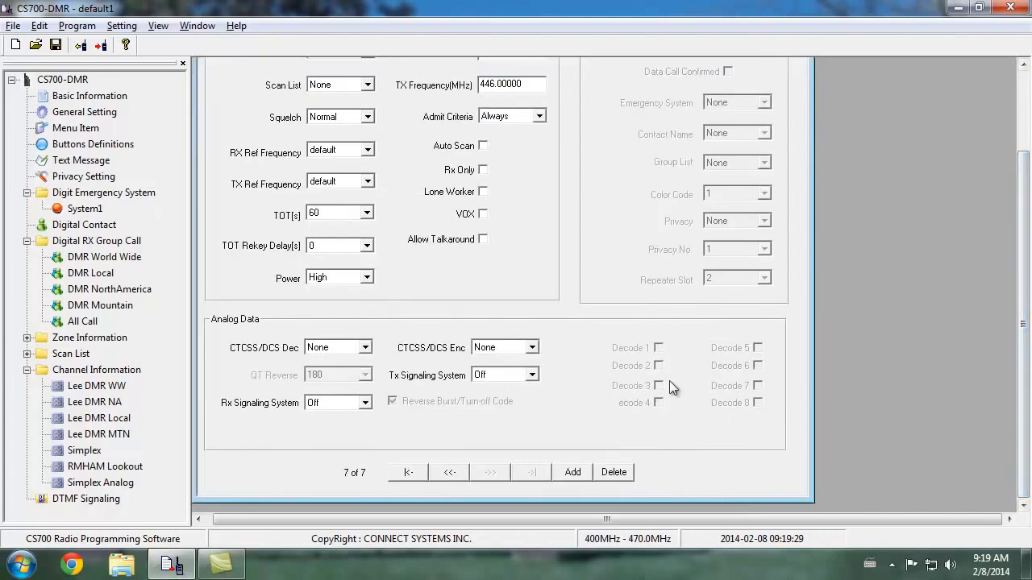
drag(1025, 343, 1025, 279)
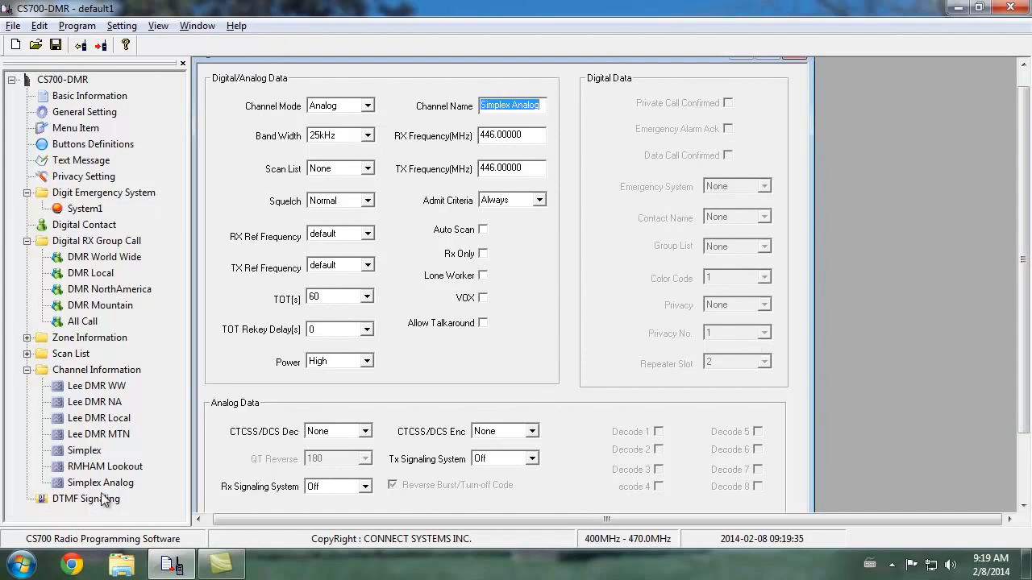
click(106, 435)
click(109, 448)
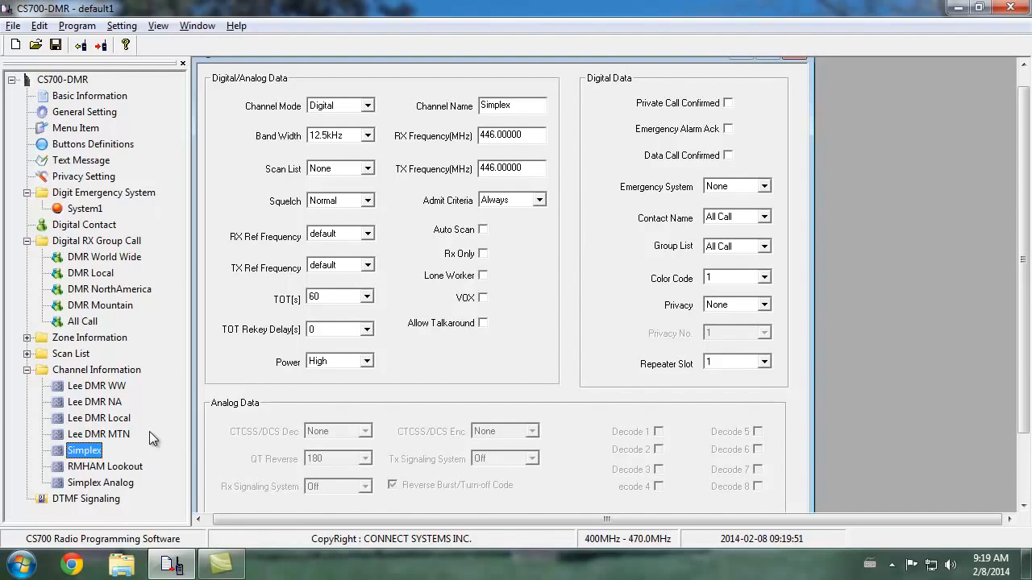
Open Zone1 in the zone information and rename it Common
click(27, 338)
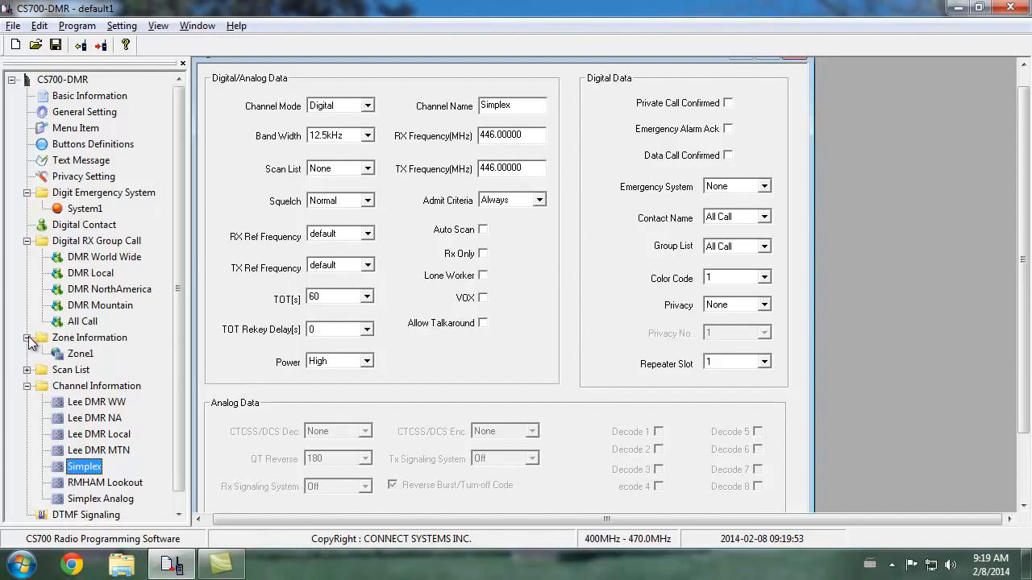
click(80, 354)
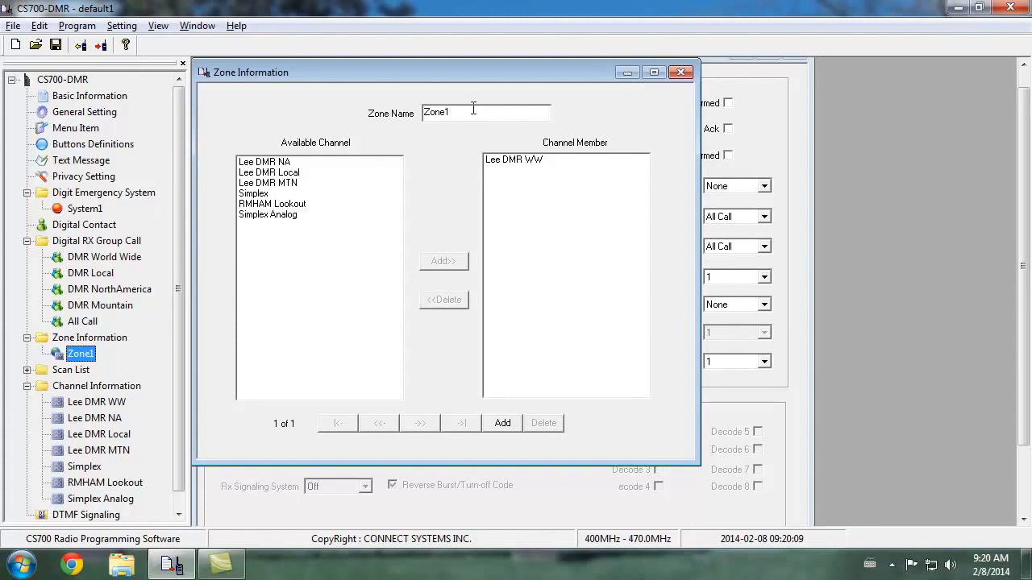
key(Tab)
text(Common)
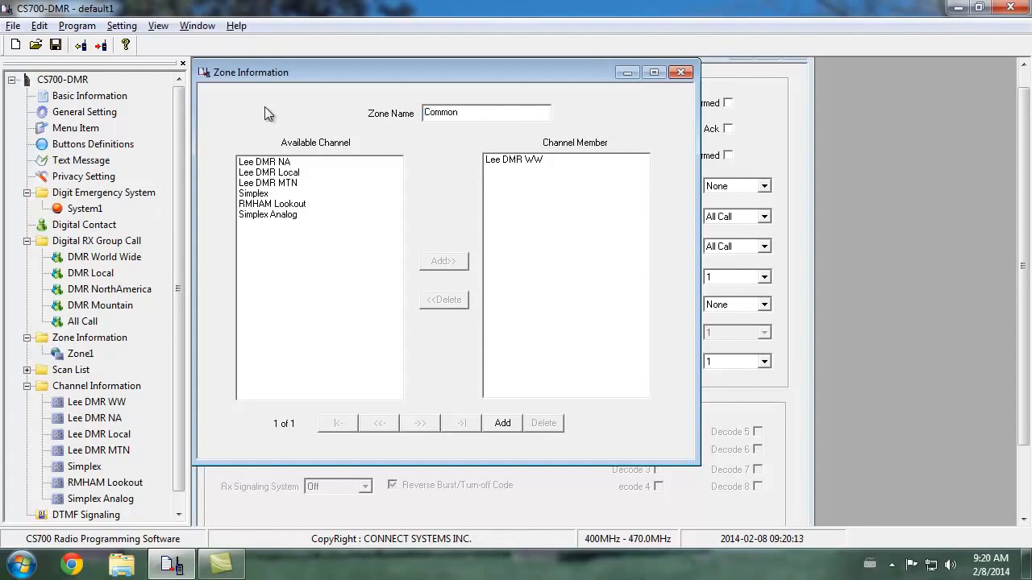
key(Tab)
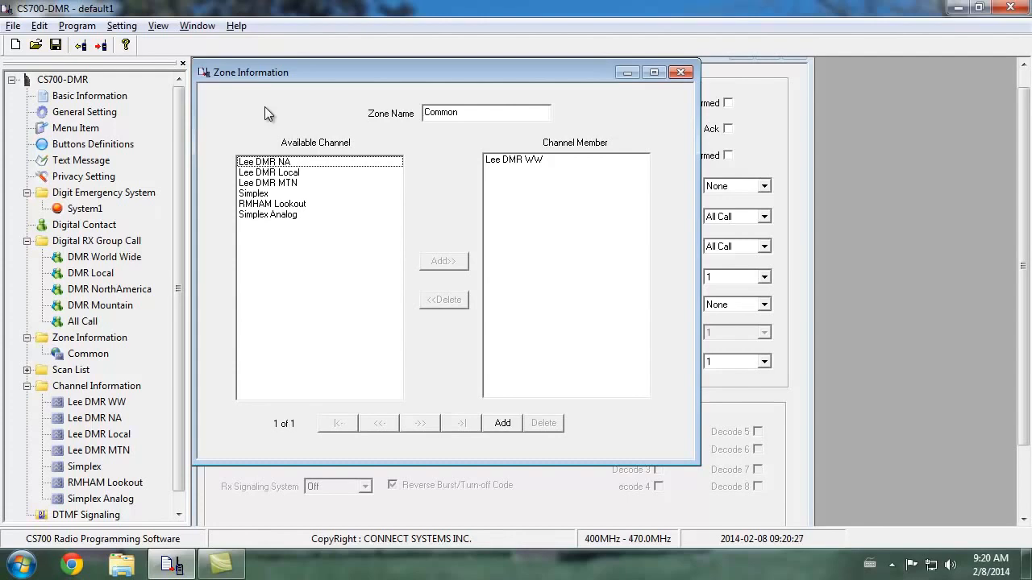
Add all six remaining available channels, Lee DMR NA through Simplex Analog, to the Common zone and close the zone and channel windows
click(319, 161)
shift+click(305, 213)
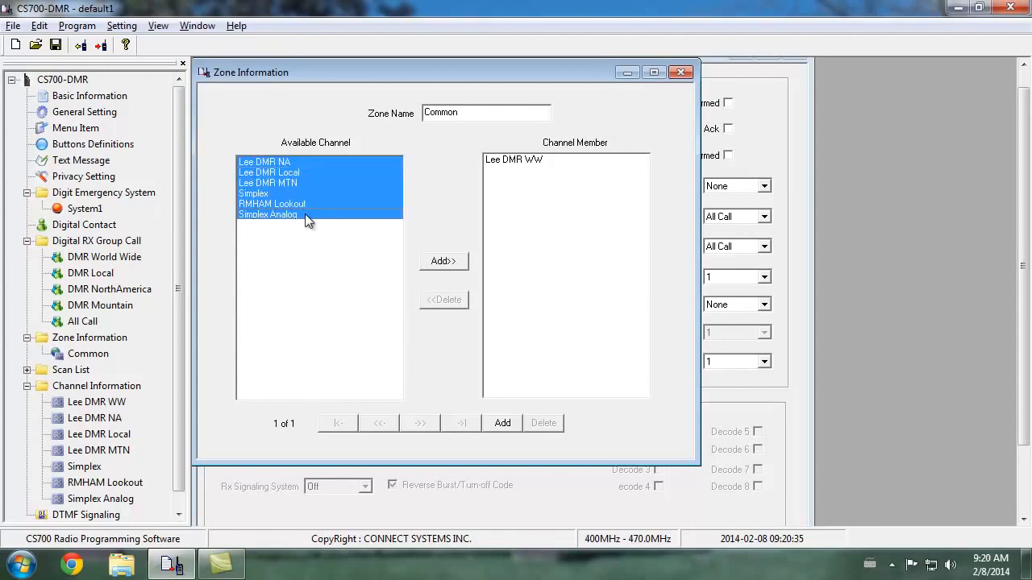
click(442, 262)
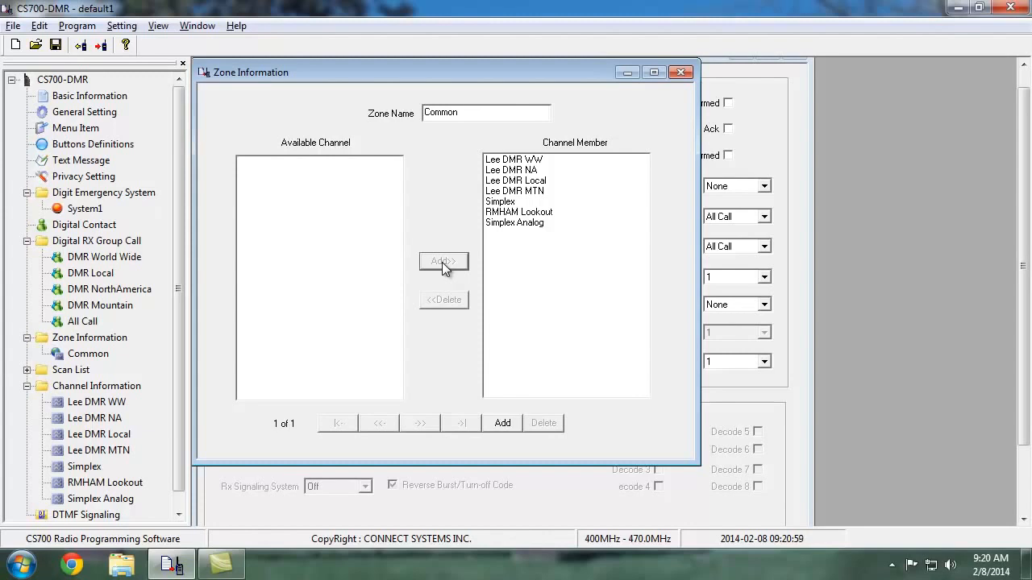
click(681, 72)
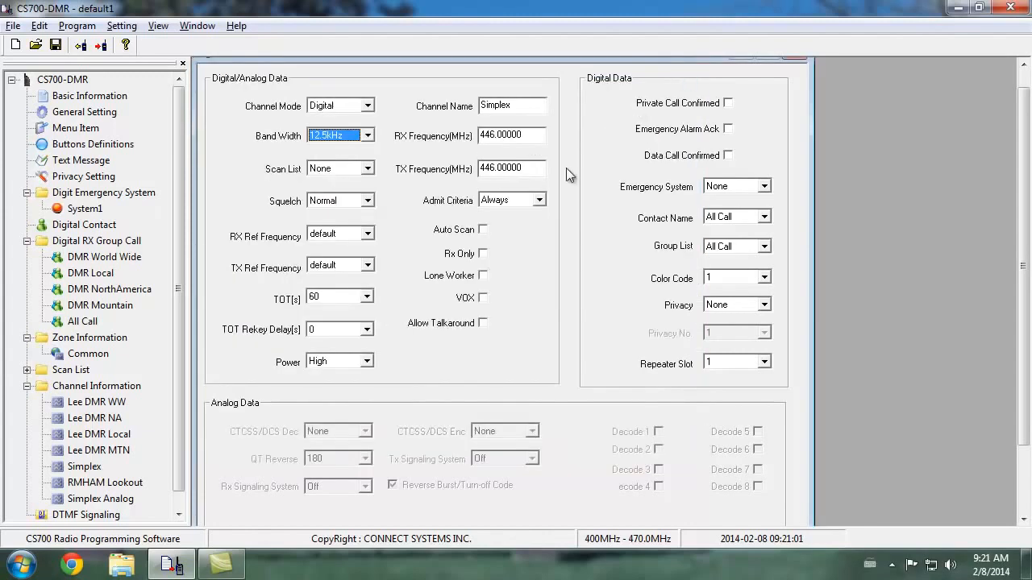
click(801, 57)
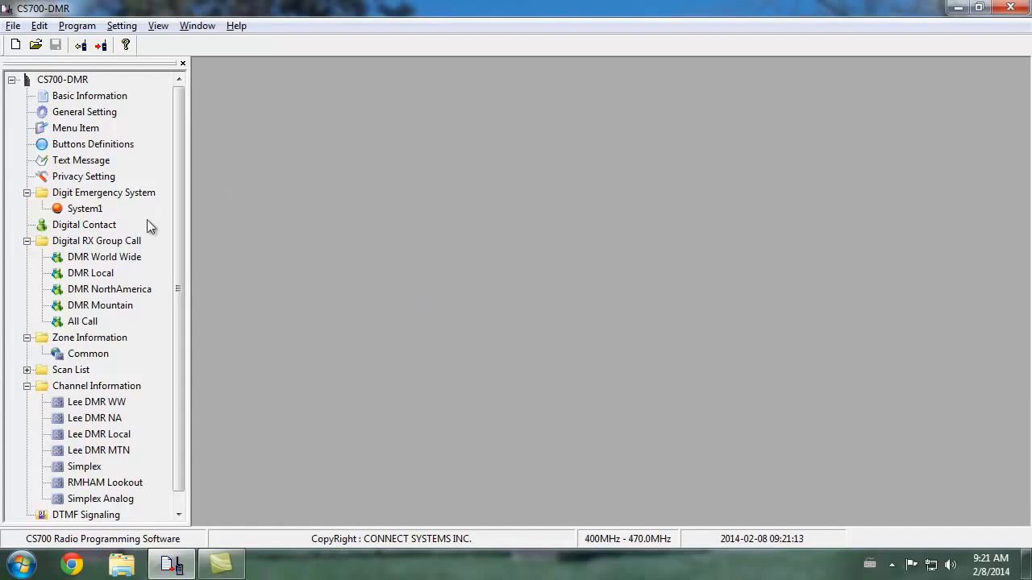
Open ScanList1 and add all six available channels, Lee DMR NA through Simplex Analog, as channel members
click(27, 370)
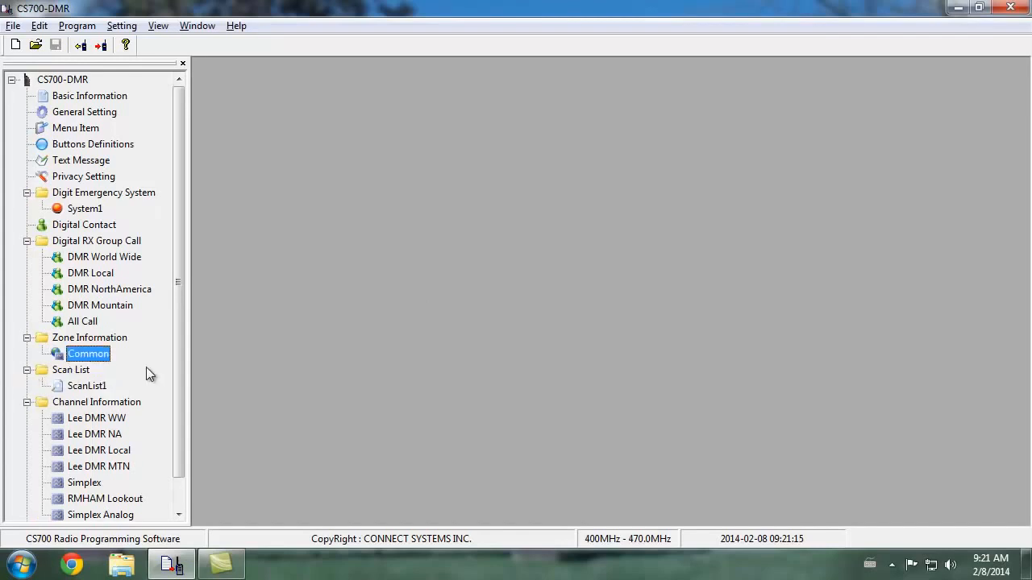
double_click(103, 387)
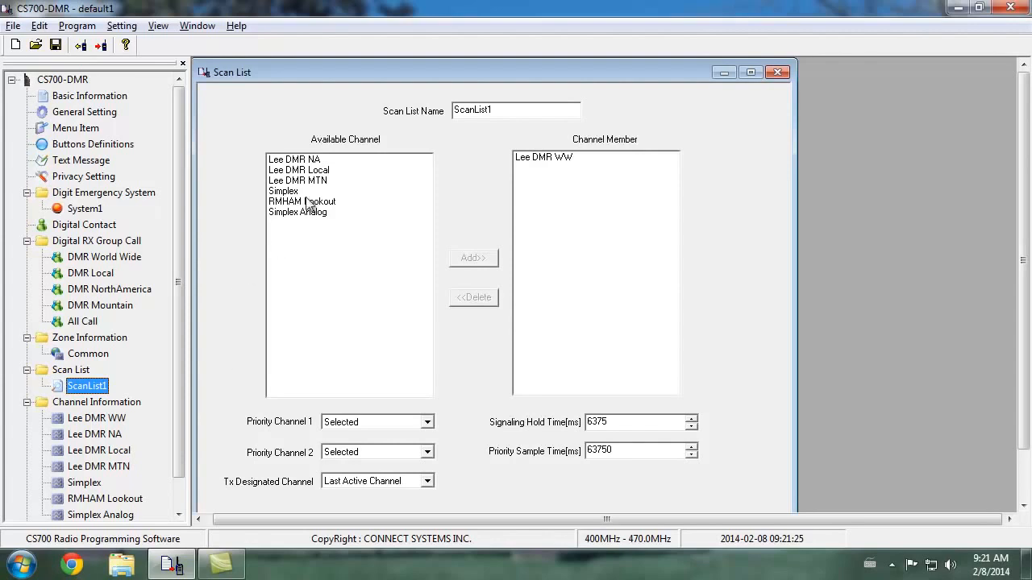
click(313, 160)
shift+click(316, 213)
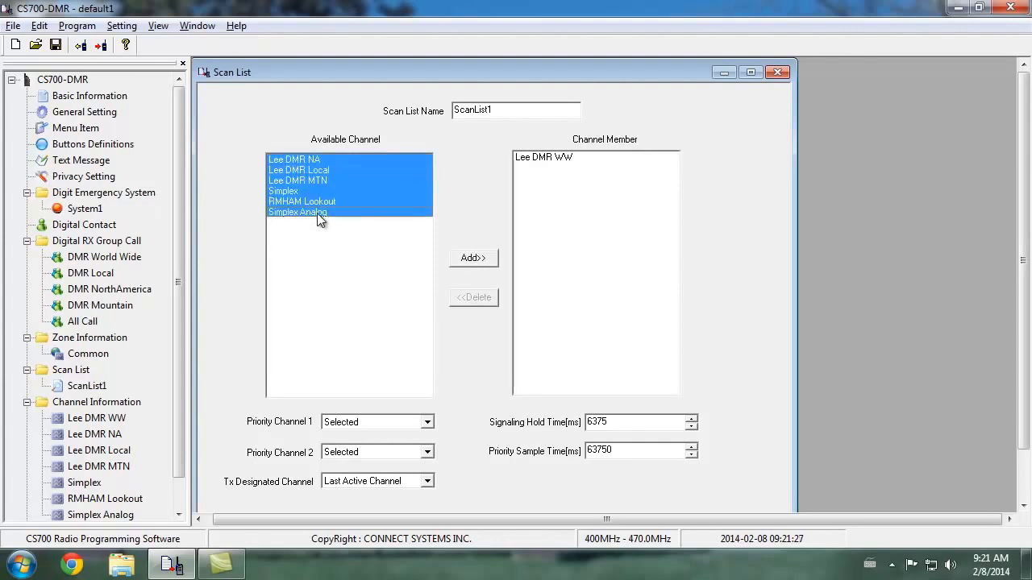
click(490, 260)
click(562, 221)
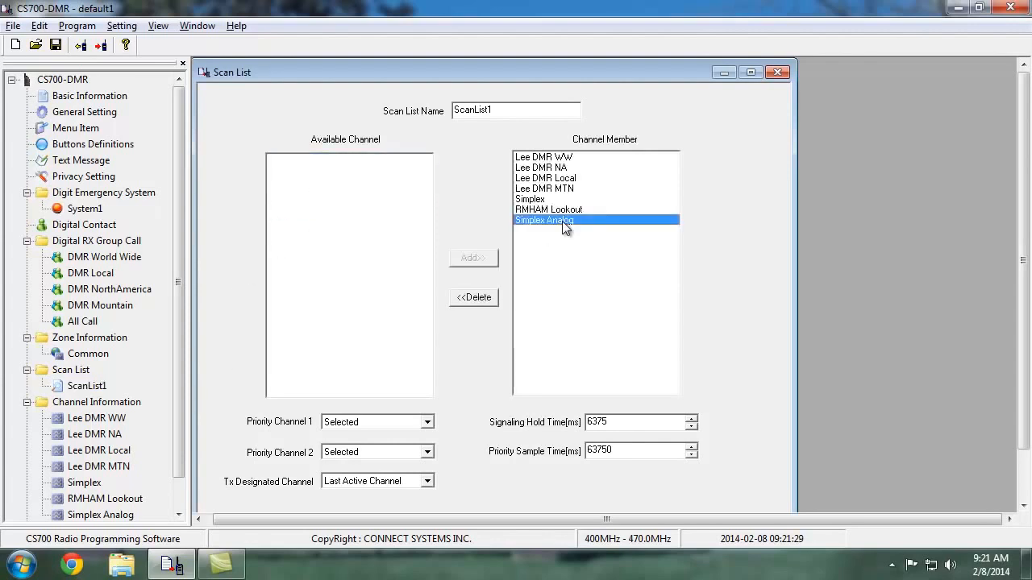
Rename the scan list as Common Scan
drag(518, 110, 422, 114)
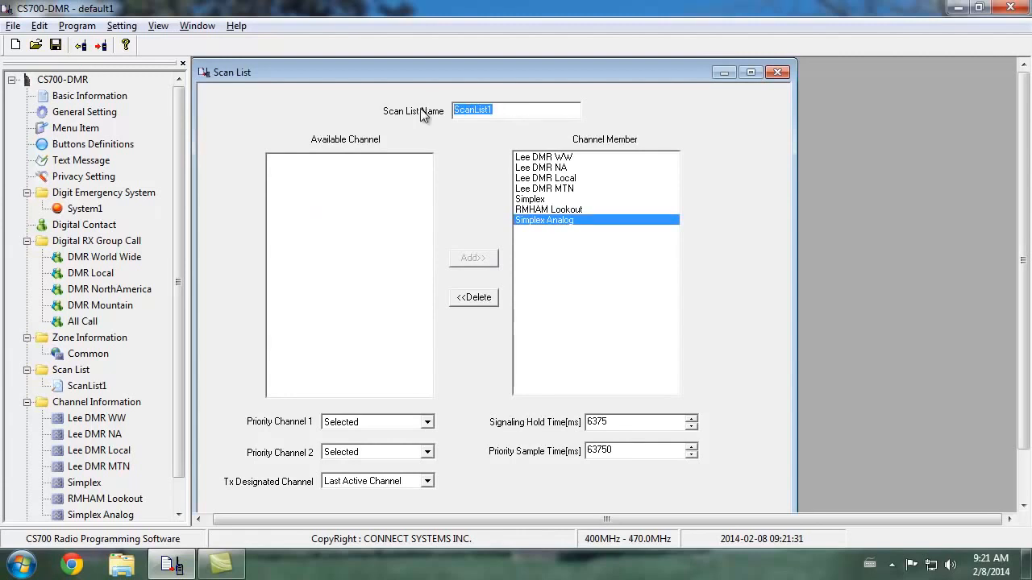
text(Common Scan)
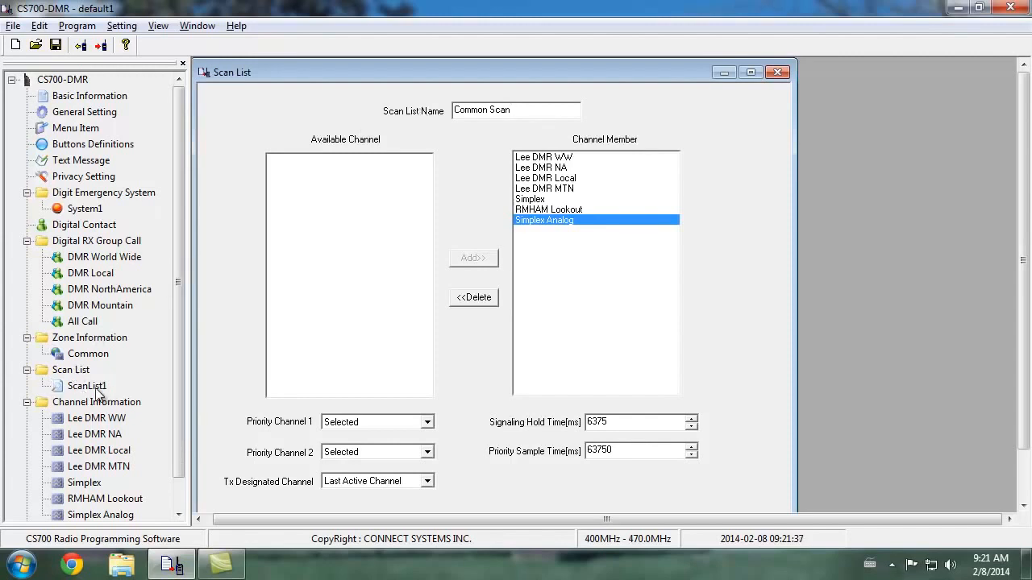
scroll(541, 482, down, 3)
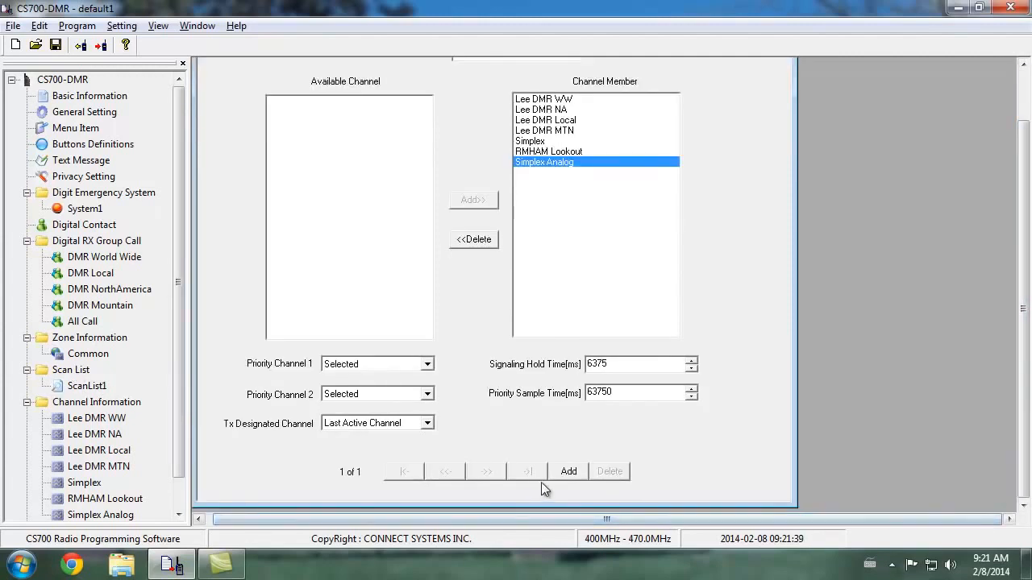
drag(1025, 459, 1027, 375)
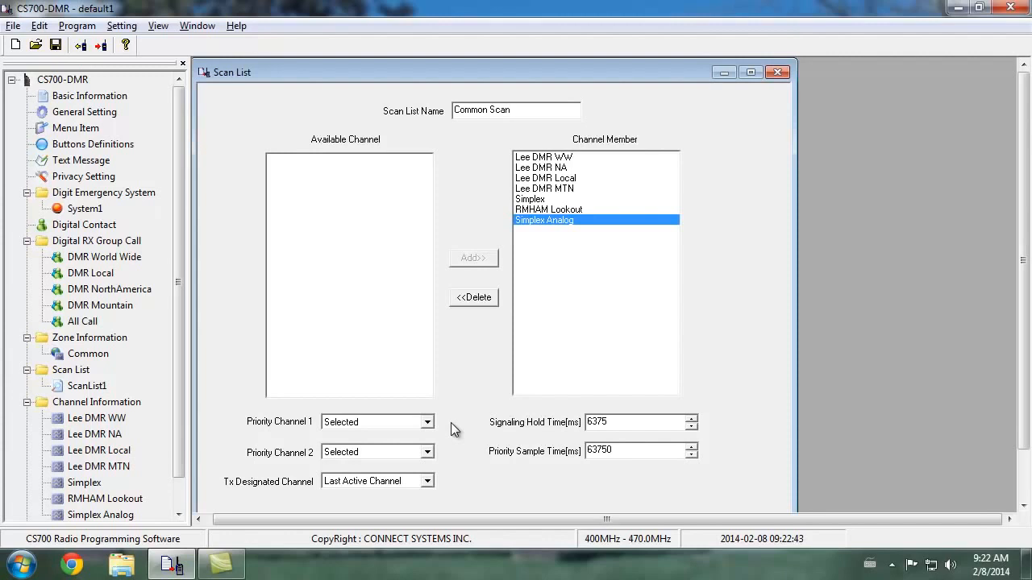
Set Priority Channel 1 of the Common Scan list to None and close the scan list
click(427, 421)
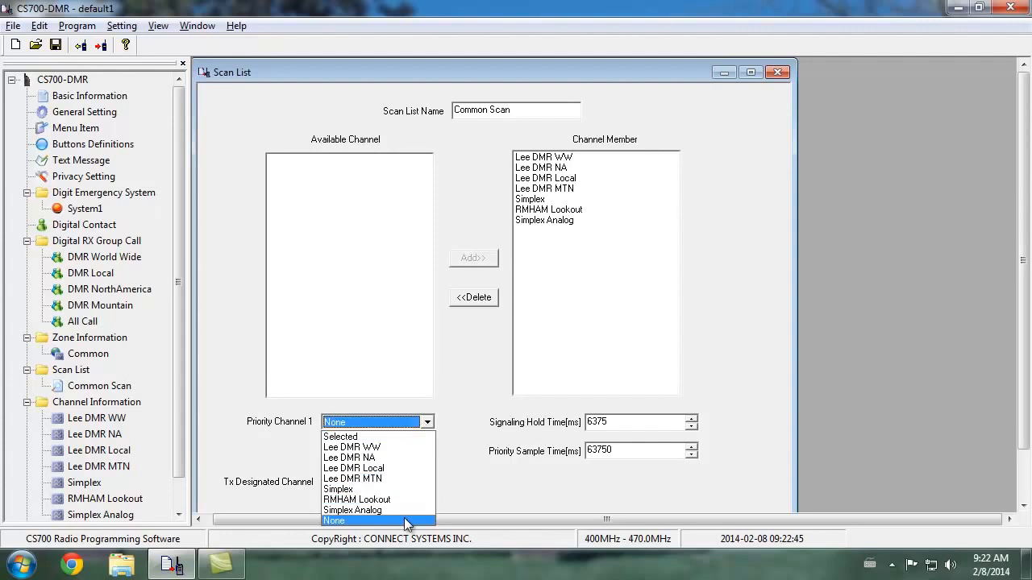
click(407, 521)
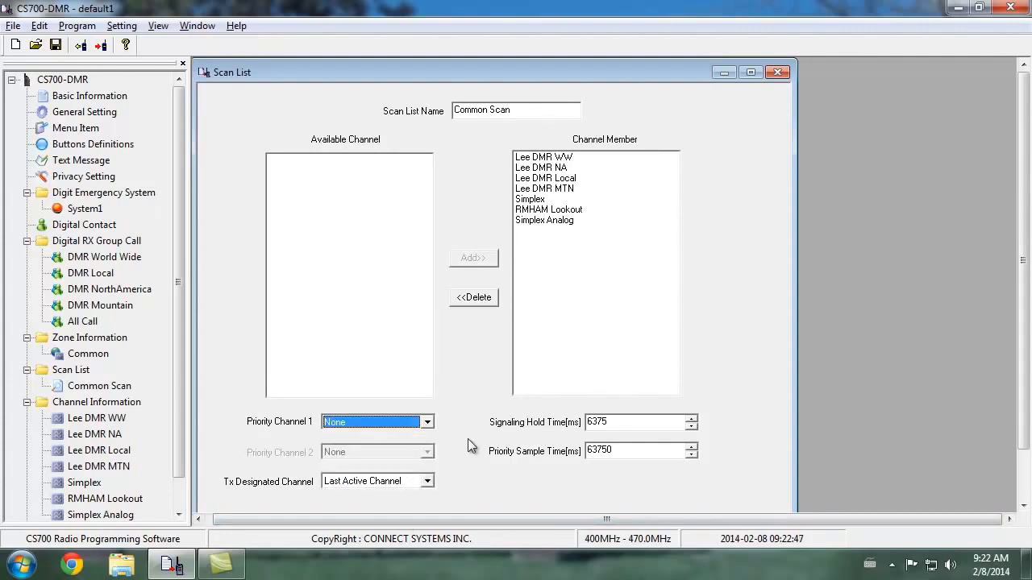
click(626, 293)
click(381, 291)
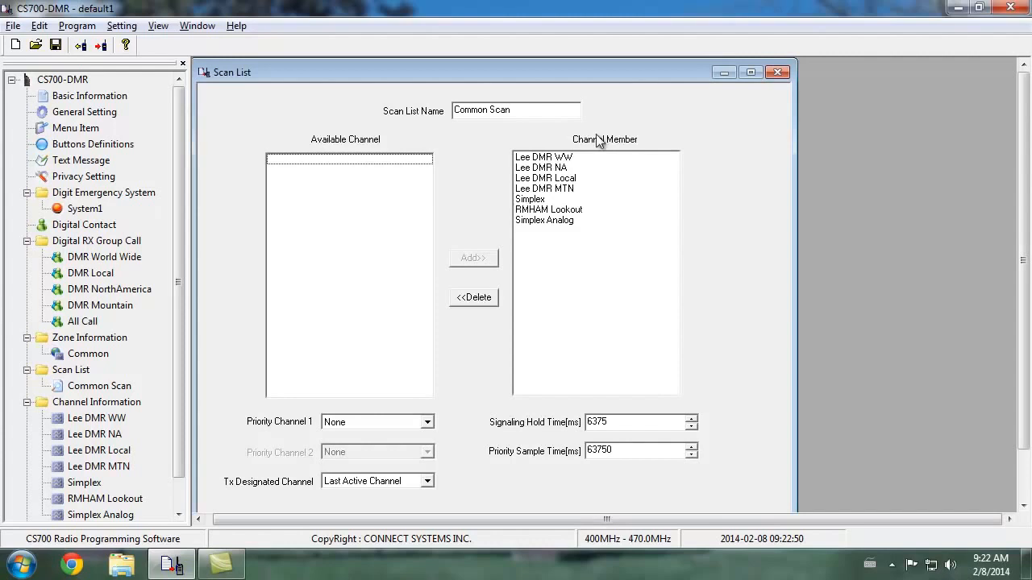
click(776, 72)
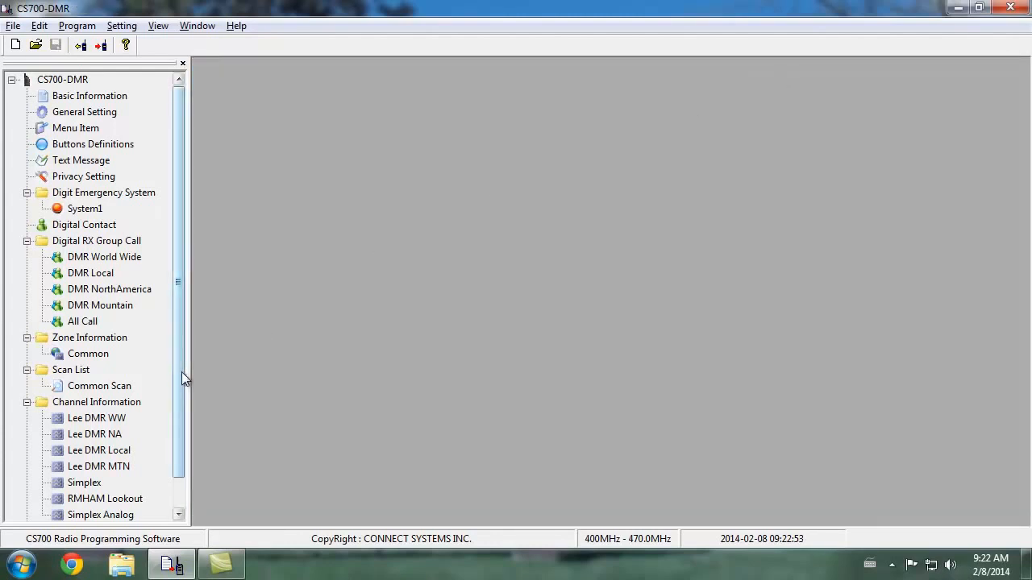
Open the Lee DMR WW channel and assign the Common Scan scan list to it
drag(181, 371, 162, 488)
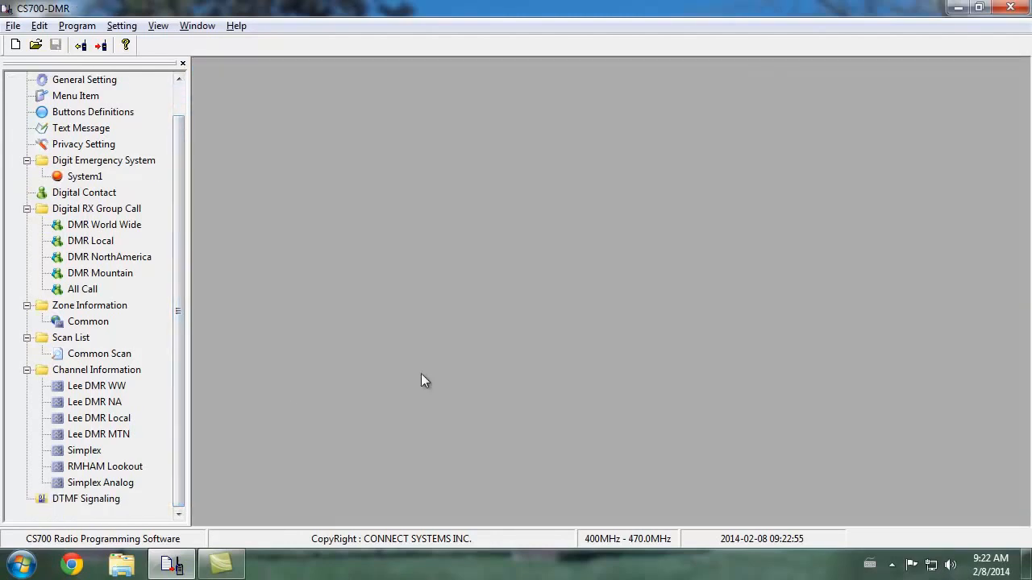
double_click(122, 387)
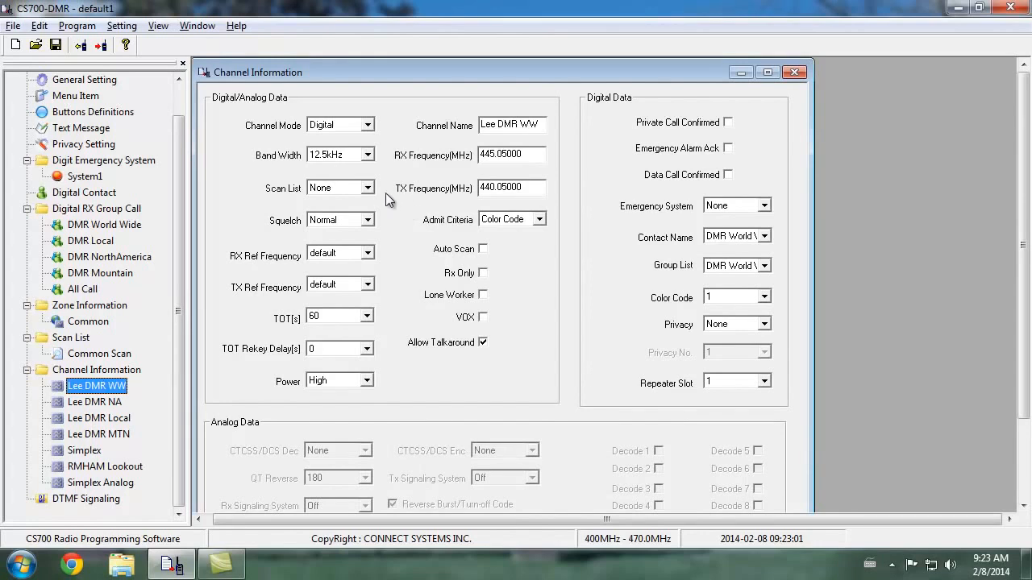
click(354, 193)
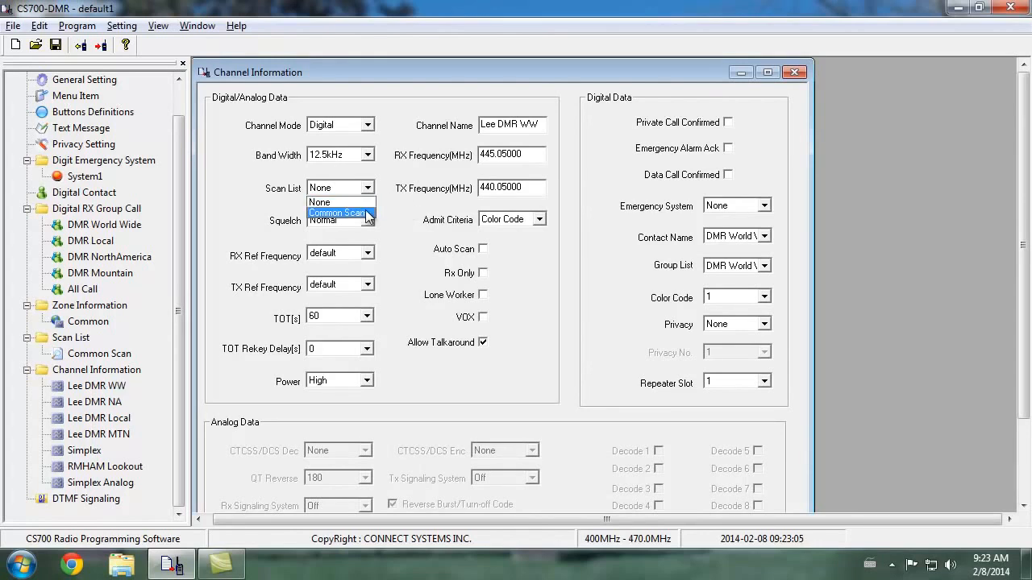
click(368, 213)
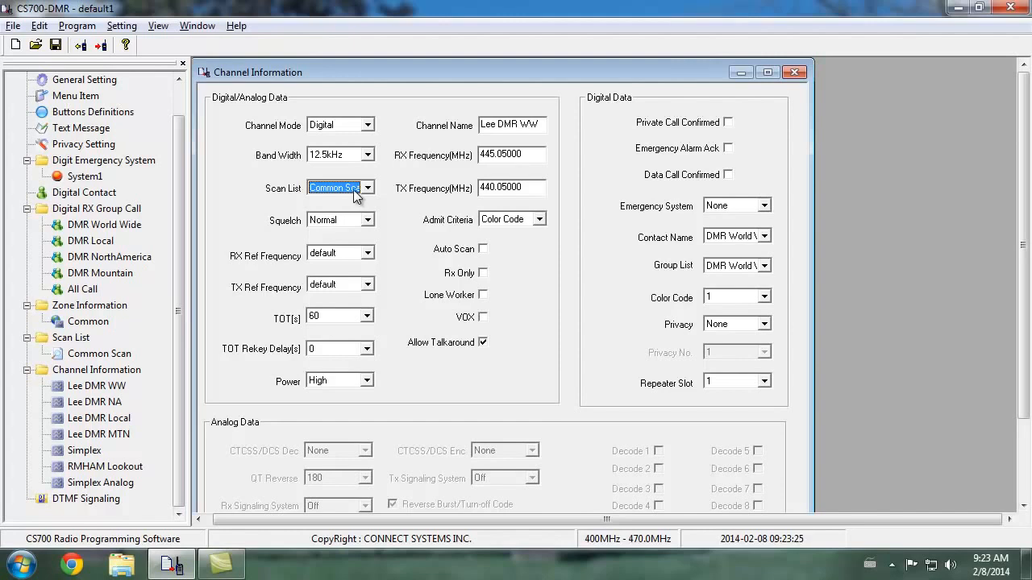
Go to the Lee DMR NA channel and set its scan list to Common Scan
drag(1022, 174, 1025, 260)
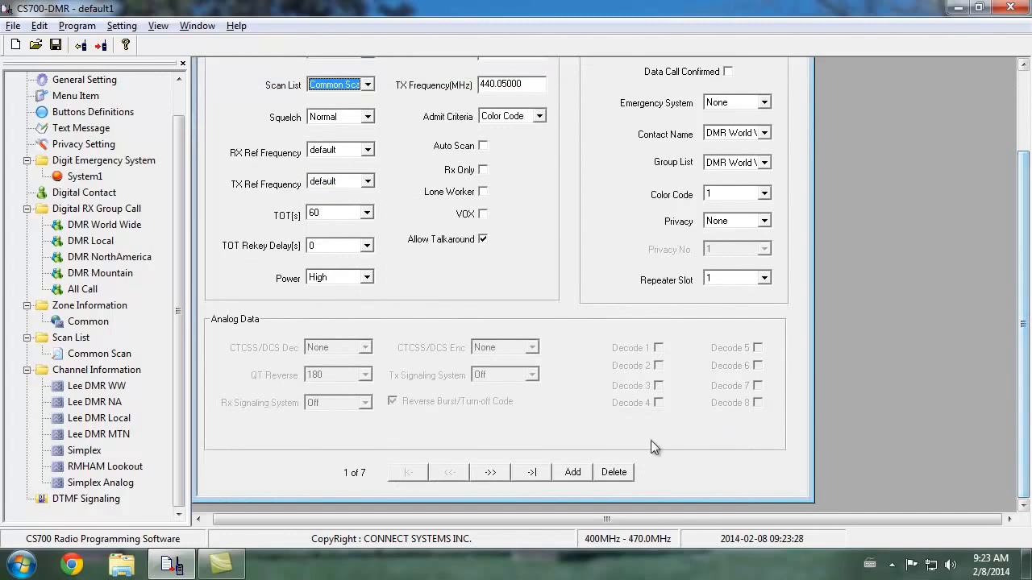
click(490, 472)
drag(1022, 416, 1023, 332)
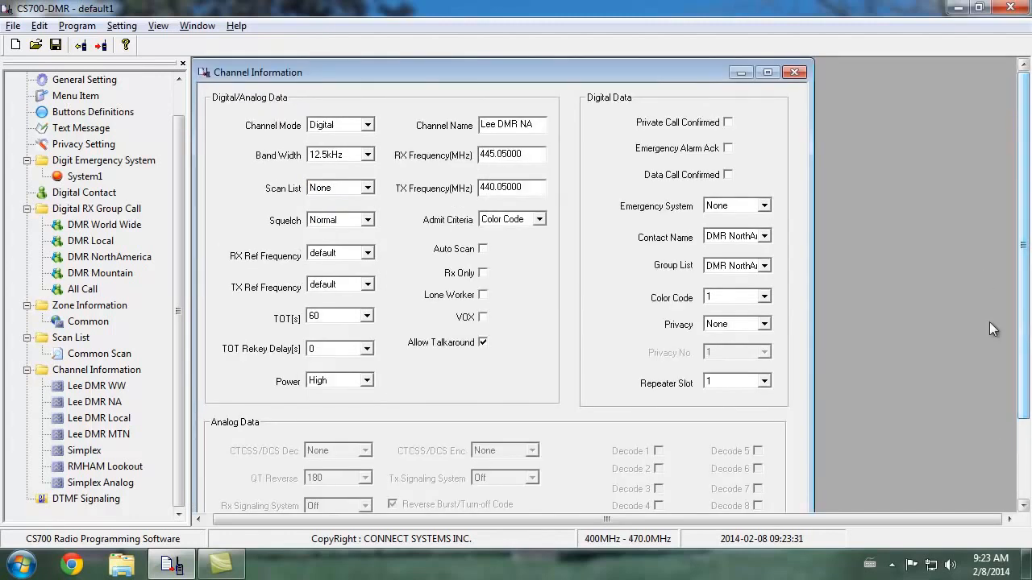
click(367, 188)
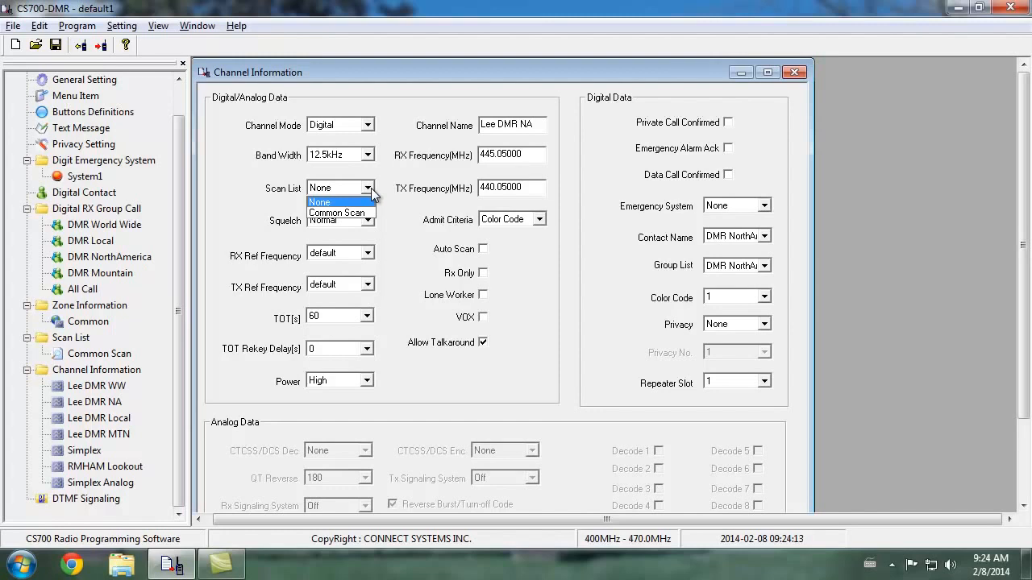
click(337, 213)
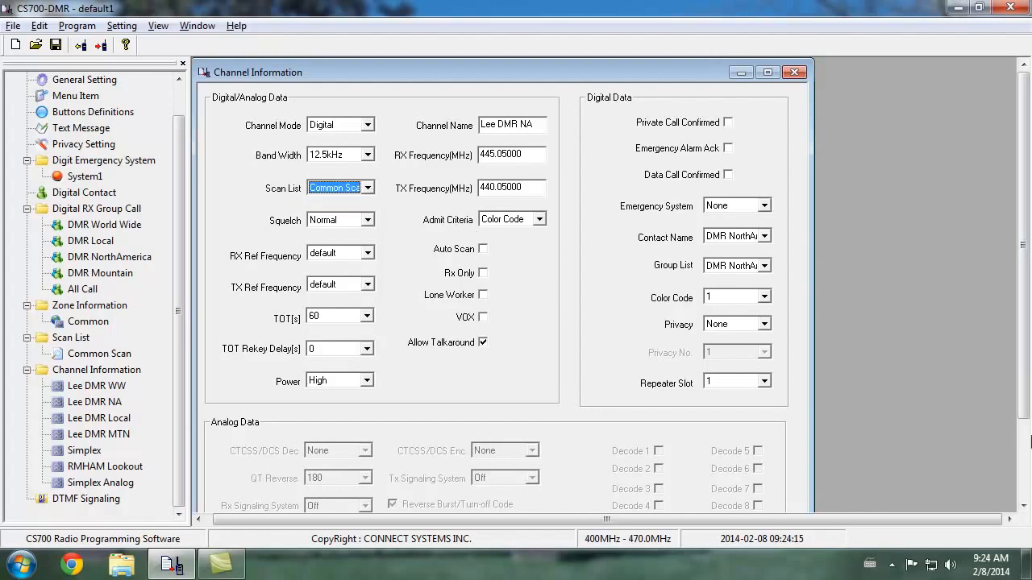
Set the scan list of the Lee DMR Local and Lee DMR MTN channels to Common Scan
click(1022, 452)
click(490, 473)
click(367, 85)
click(336, 108)
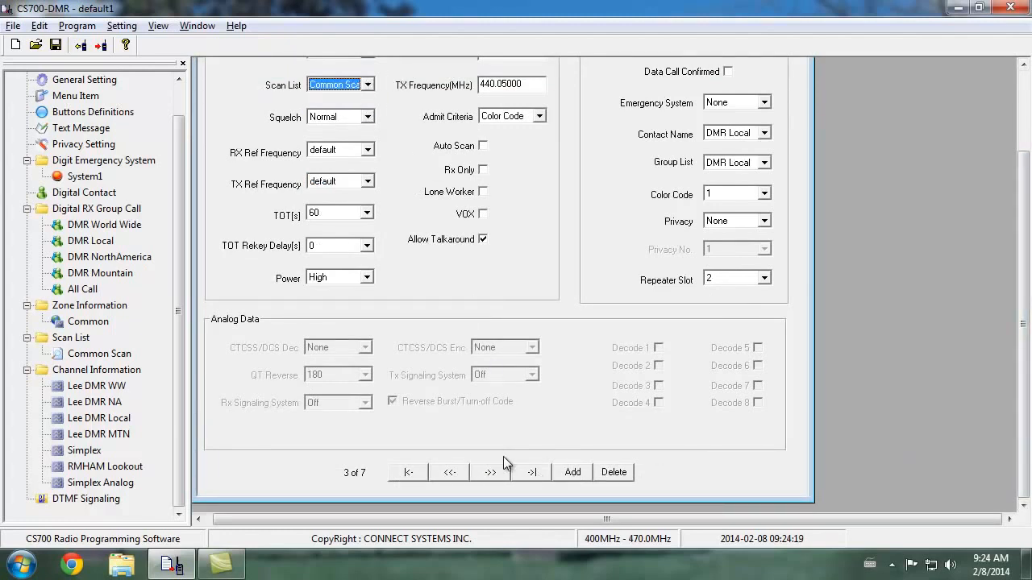
click(490, 472)
click(366, 85)
click(355, 108)
Assign the Common Scan scan list to the digital Simplex channel and the RMHAM Lookout channel
click(490, 472)
click(369, 85)
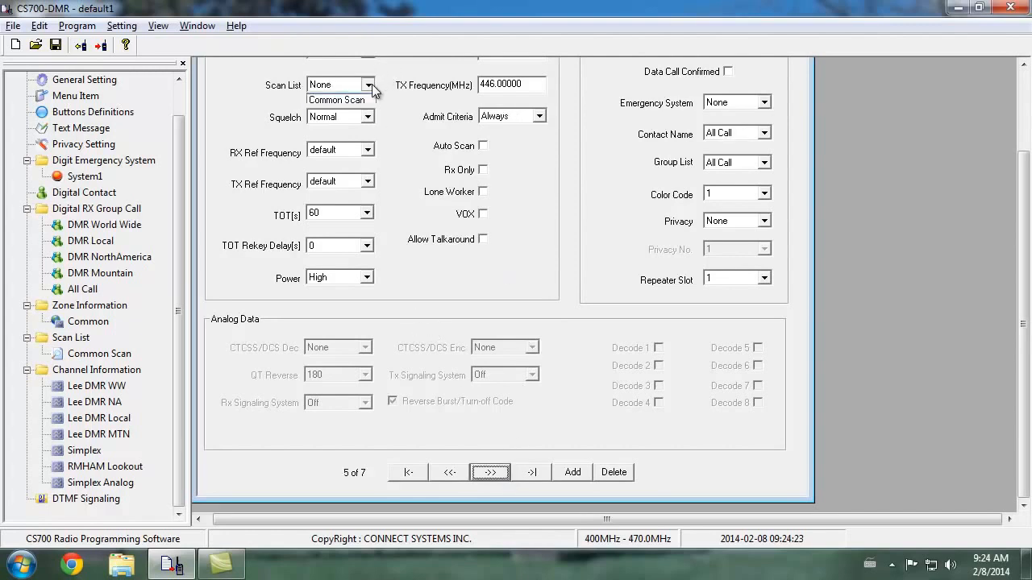
click(354, 101)
click(498, 473)
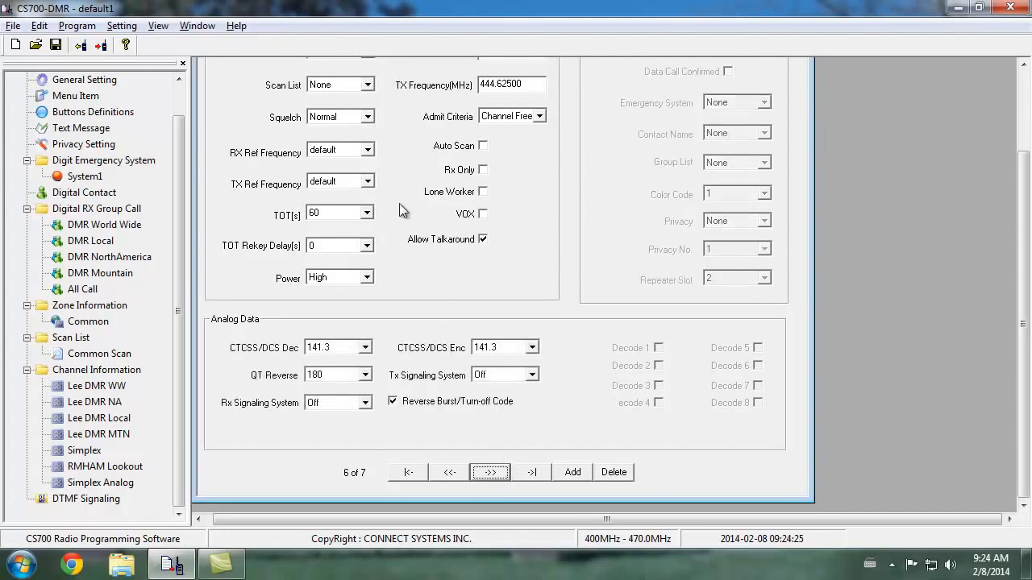
click(367, 85)
click(359, 106)
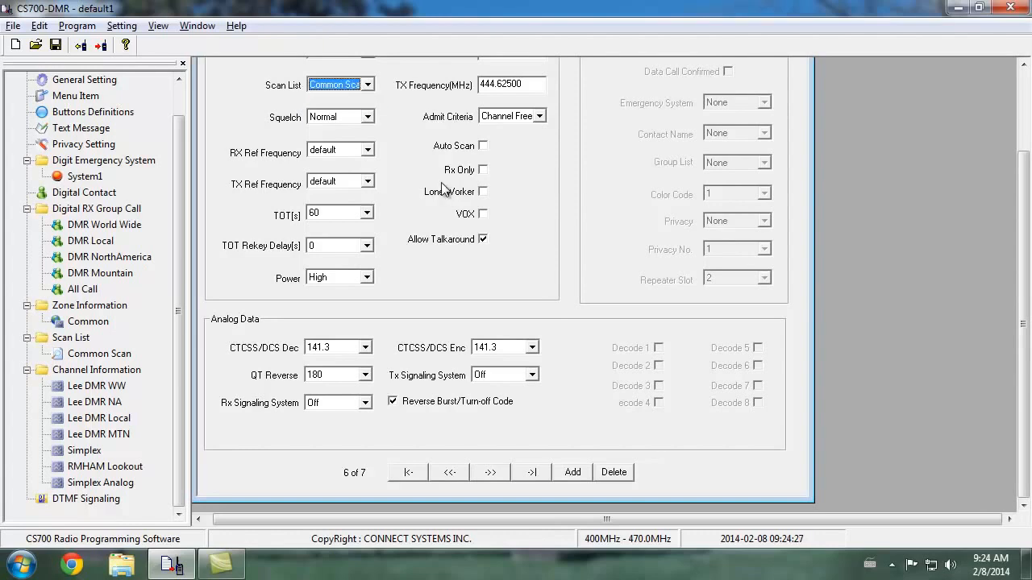
Set the scan list of the Simplex Analog channel to Common Scan
click(507, 473)
click(367, 84)
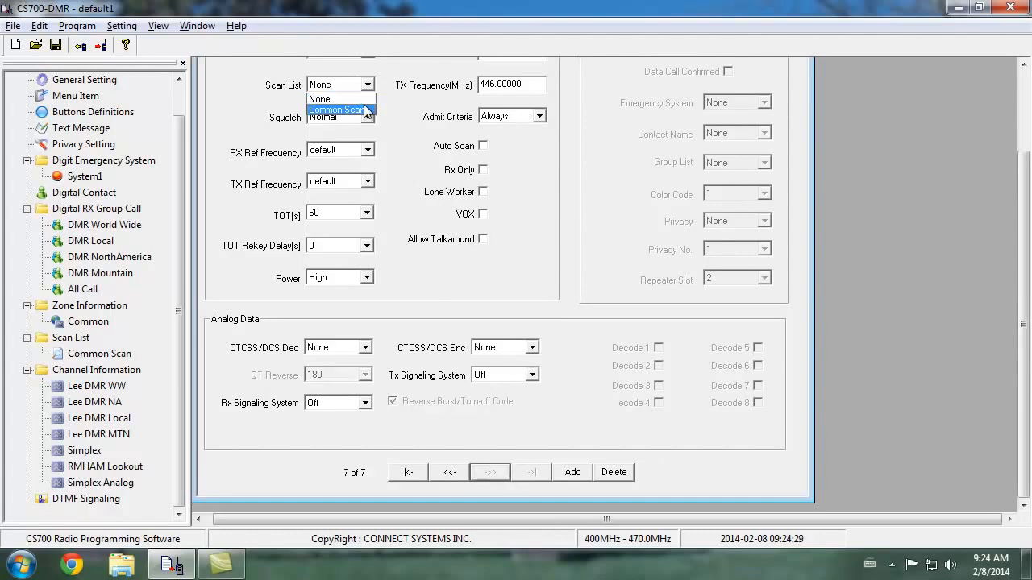
click(354, 110)
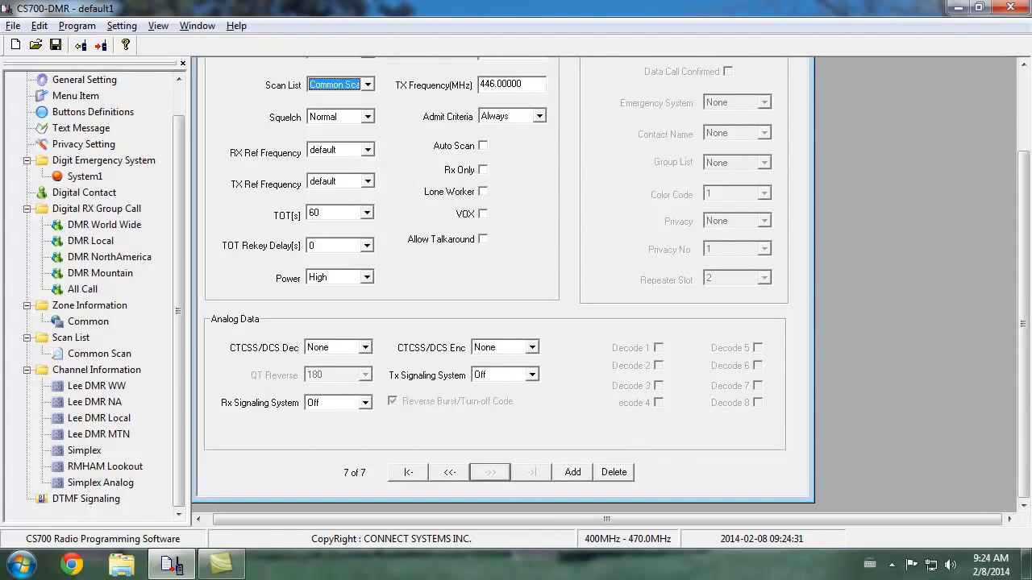
drag(1030, 306, 1025, 230)
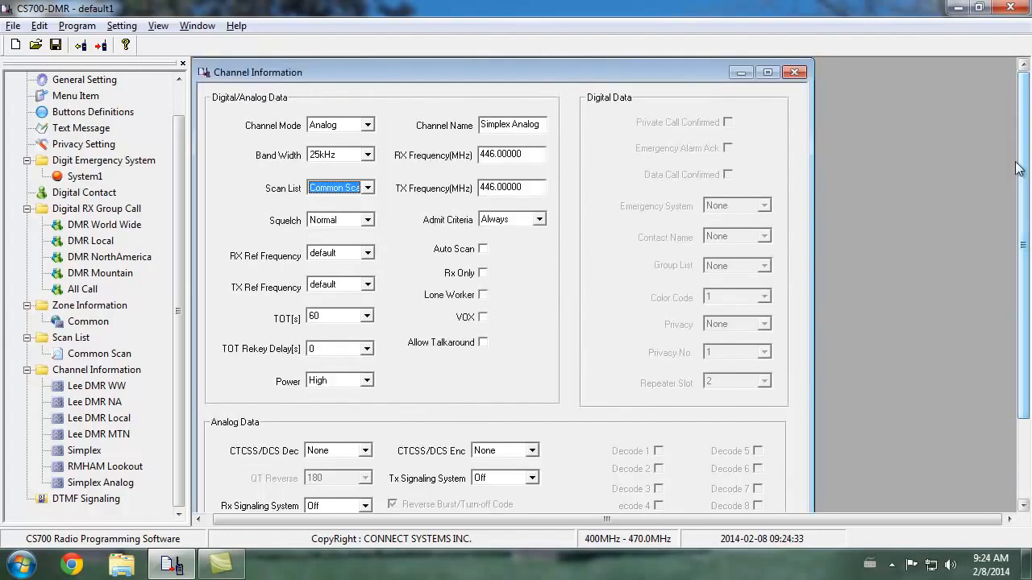
Check the channel members of the Common zone, and view the Lee DMR WW channel's settings
click(88, 321)
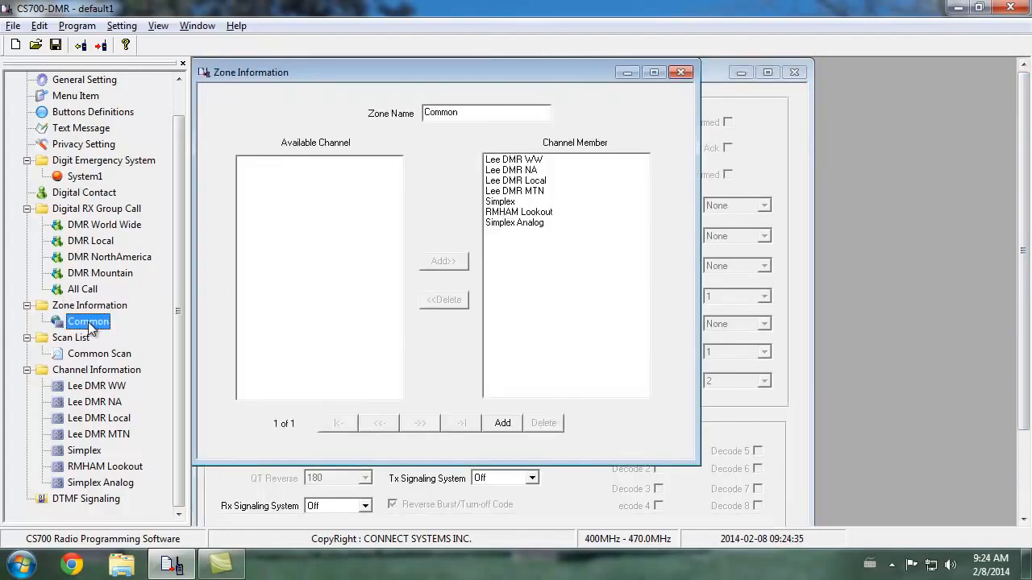
click(681, 73)
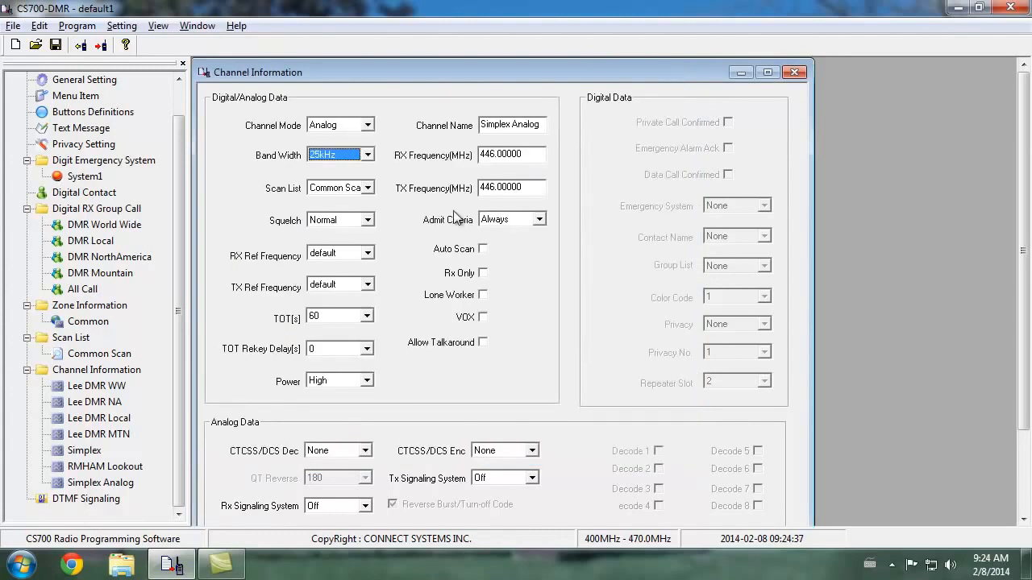
click(83, 388)
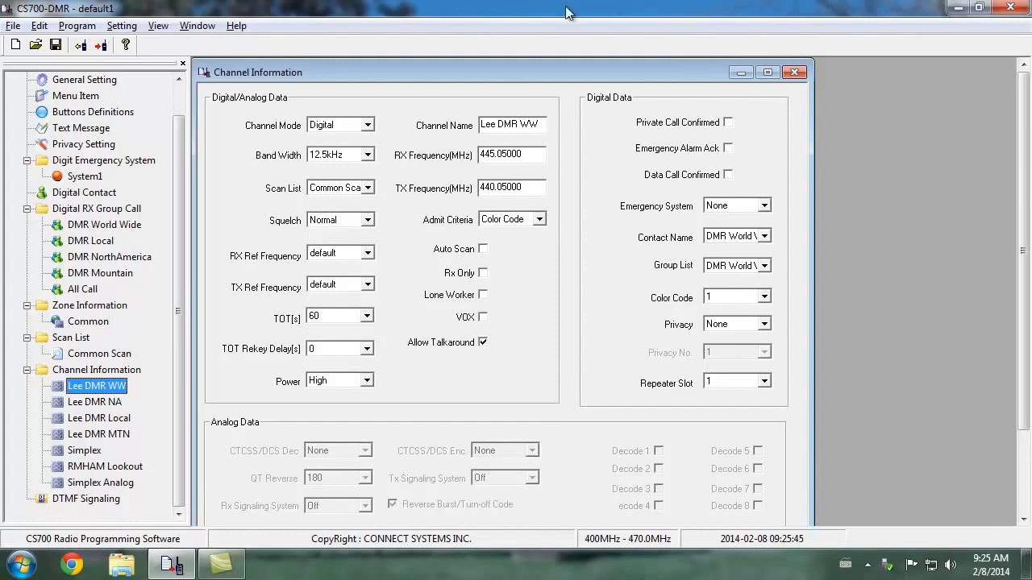
Write the finished configuration data to the radio
click(72, 26)
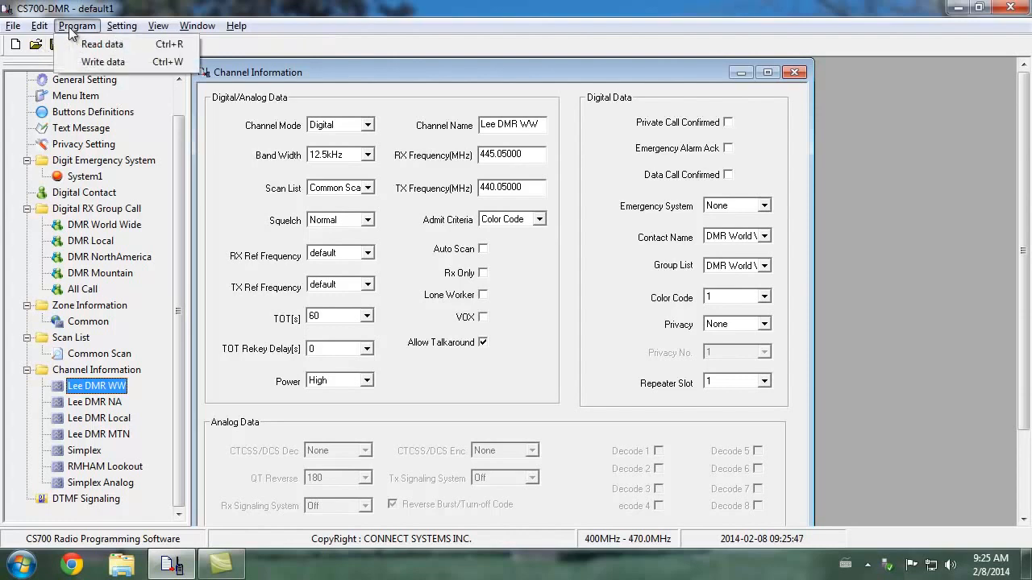
click(387, 58)
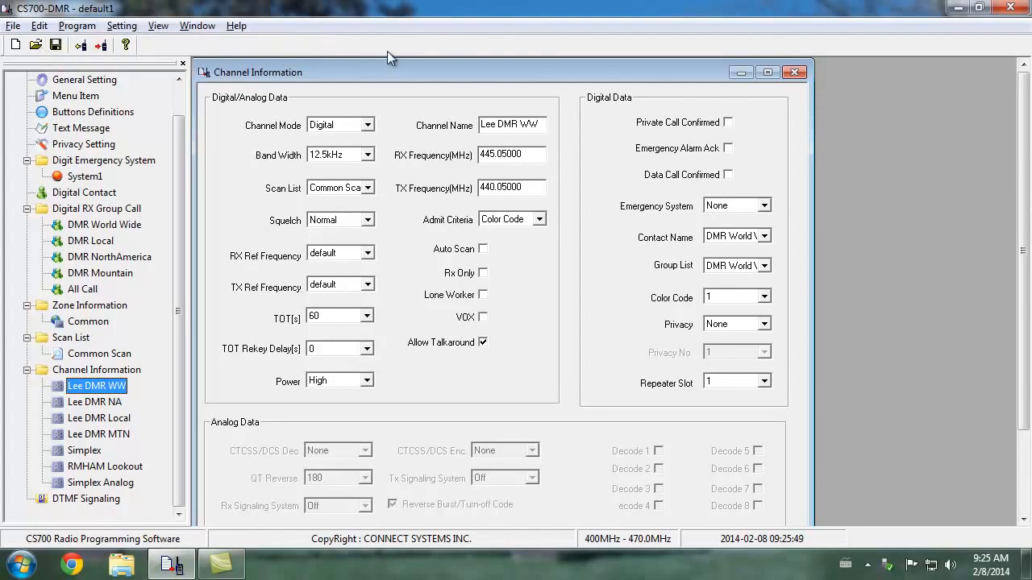
click(100, 46)
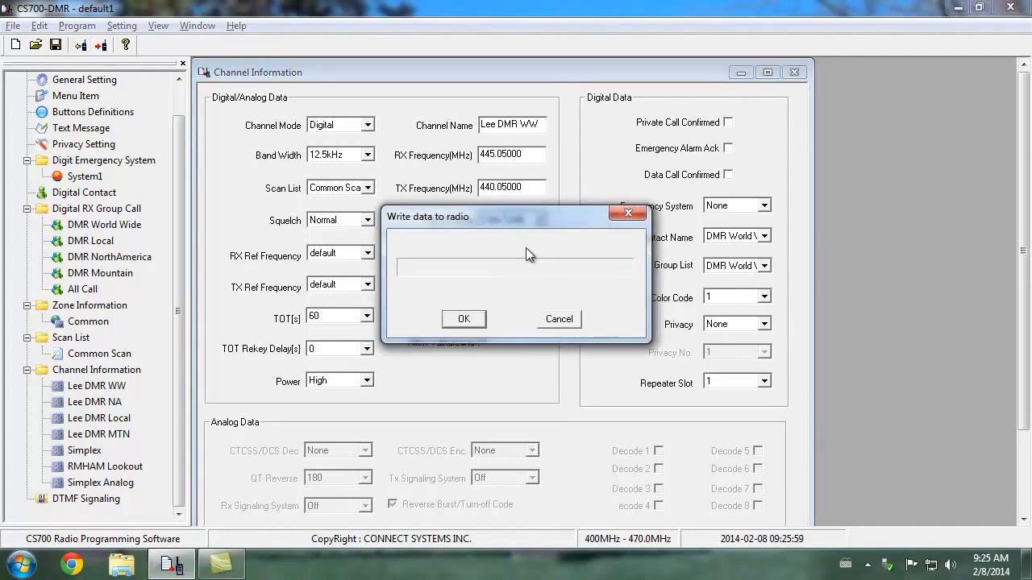
click(463, 321)
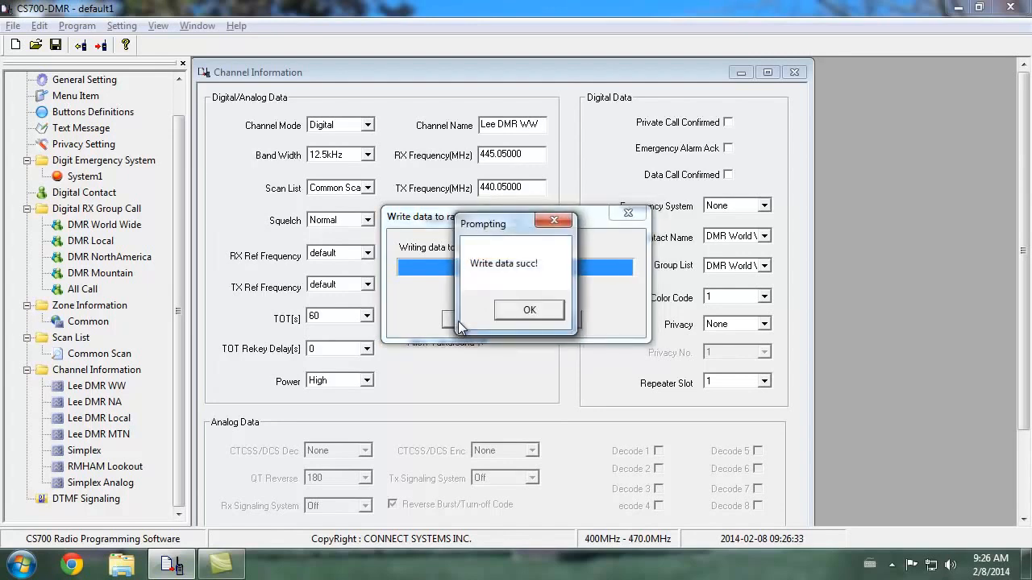
click(545, 316)
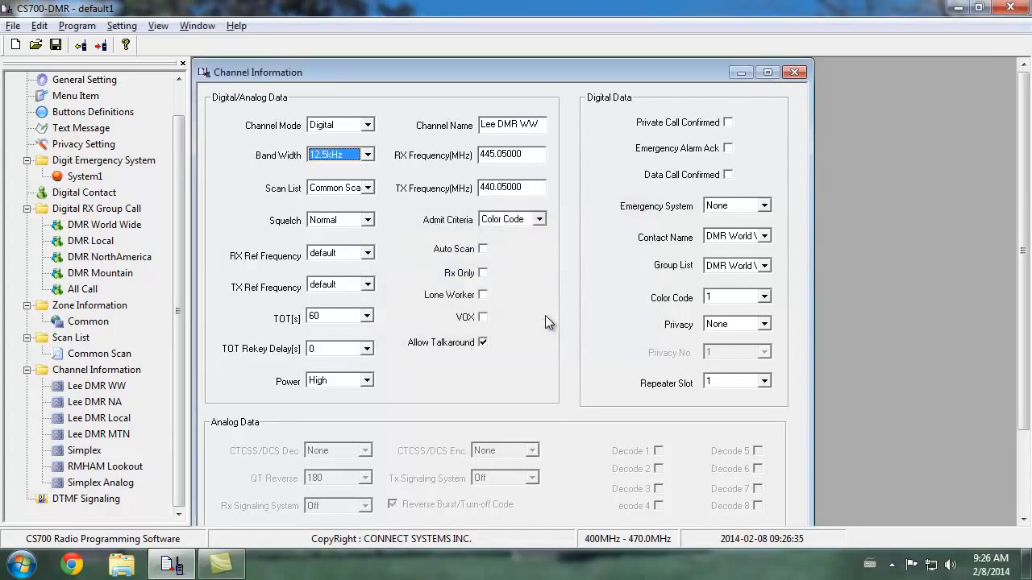